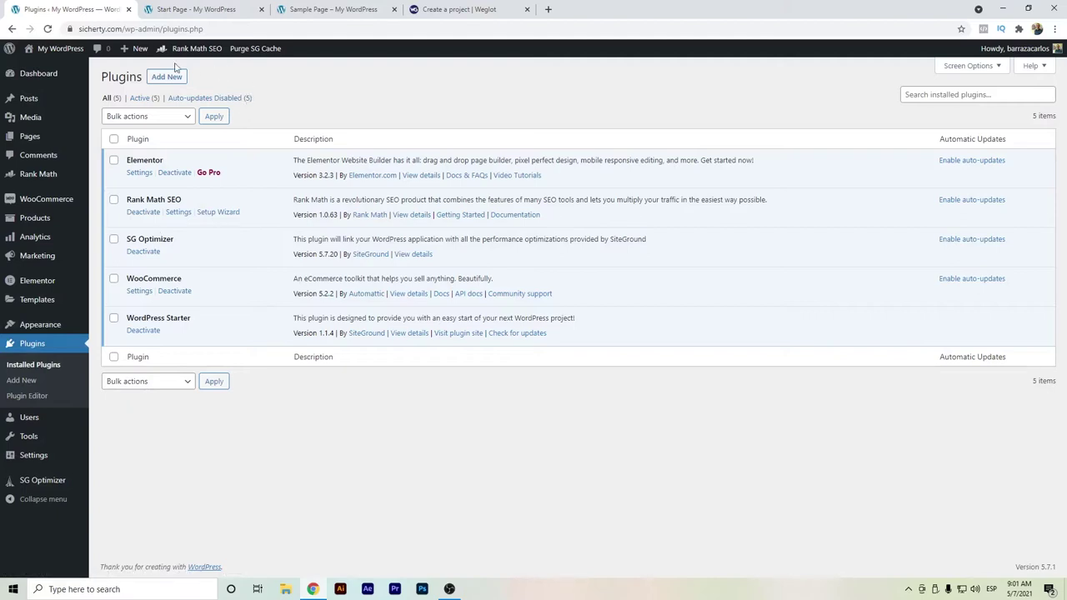
Step: Find 'weglot' in the plugin directory, install and activate Weglot Translate, and open its configuration page
mouse_move(136, 49)
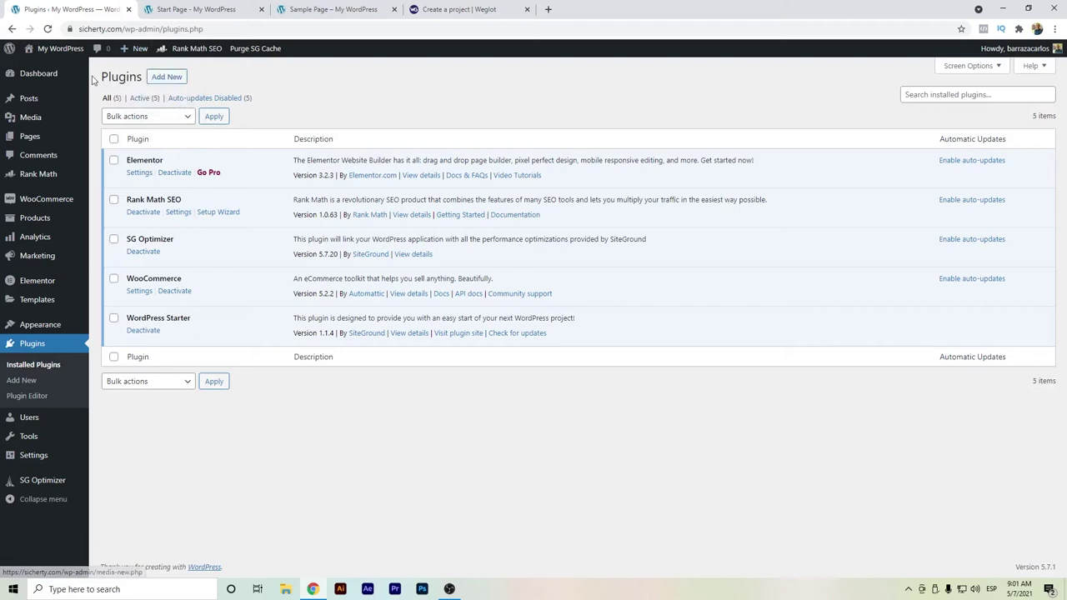
left_click(171, 78)
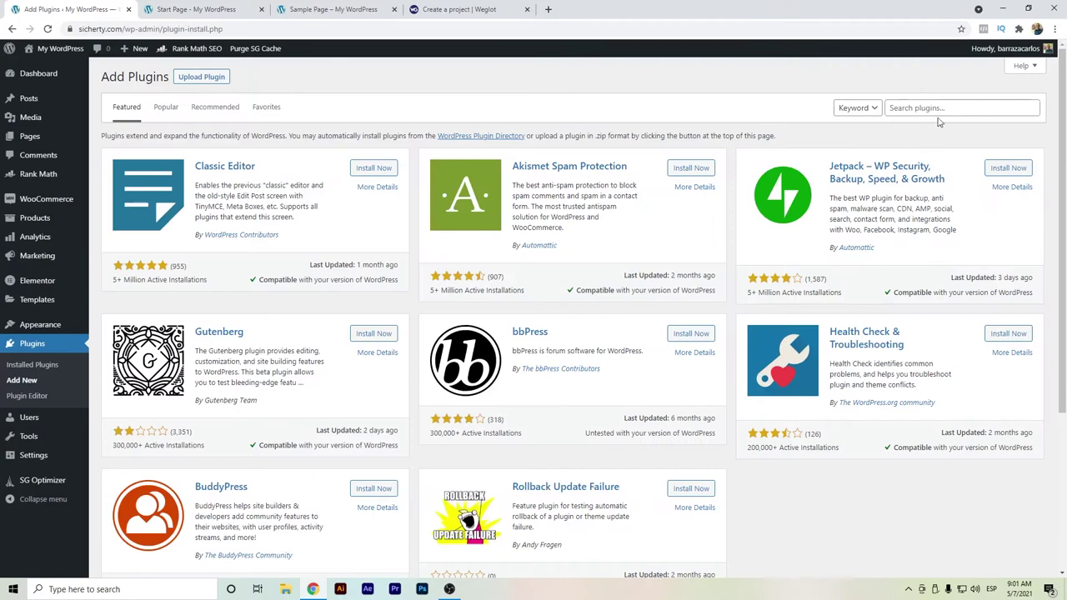
left_click(938, 107)
type("weglot")
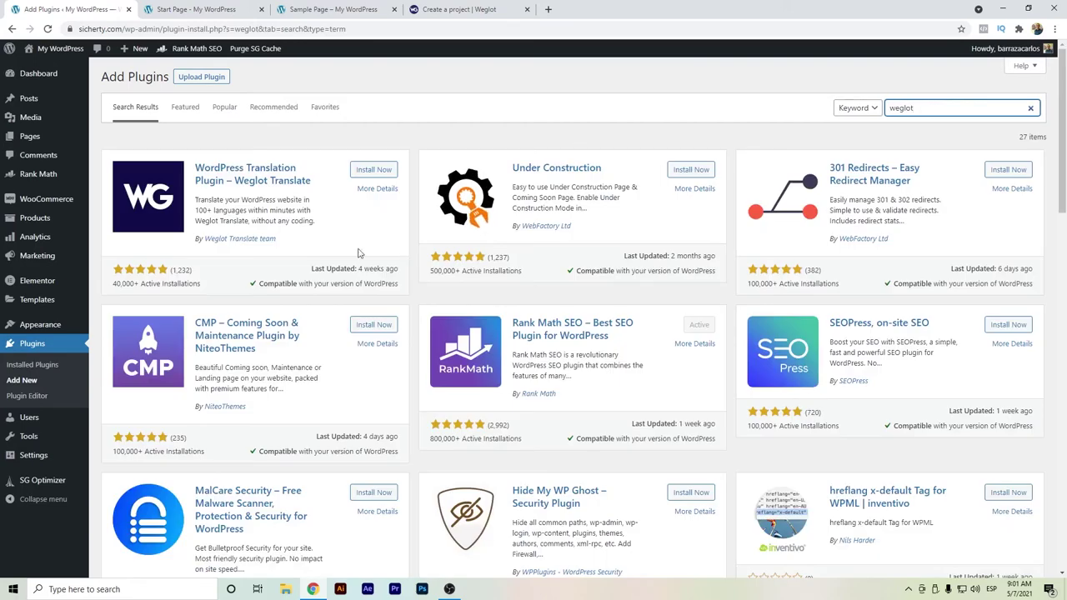
left_click(361, 173)
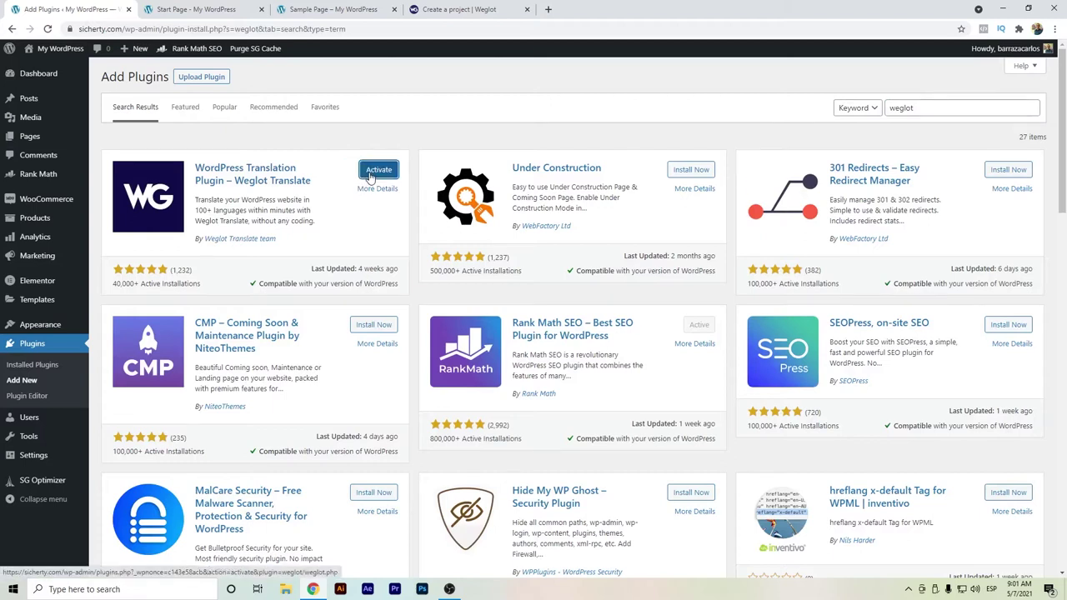
left_click(371, 176)
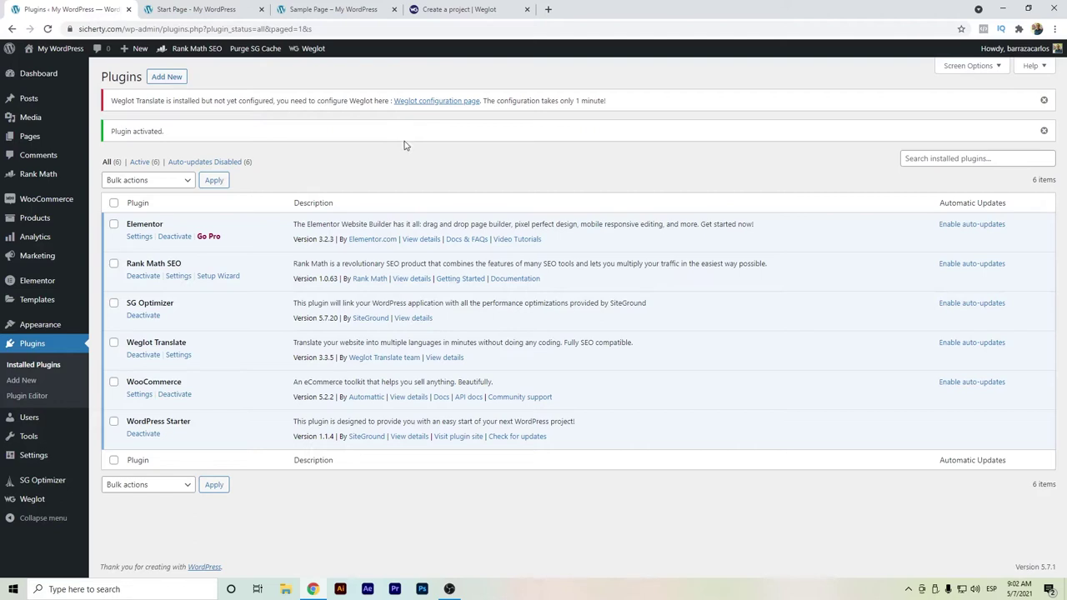
left_click(427, 104)
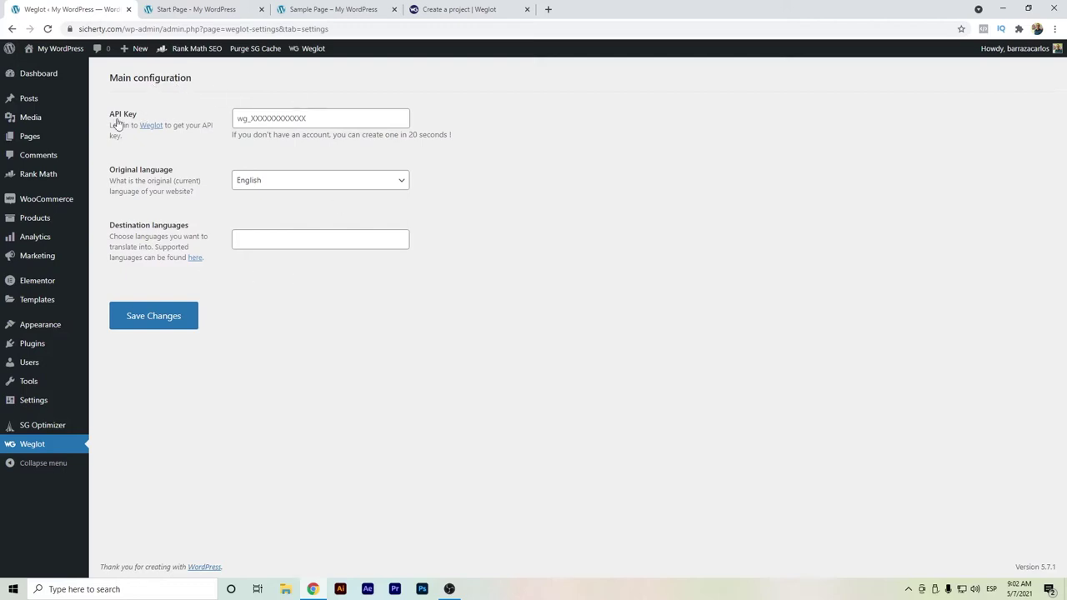
Step: Create the Weglot project 'Sicherty' with WordPress as its technology and copy the API key
left_click(432, 7)
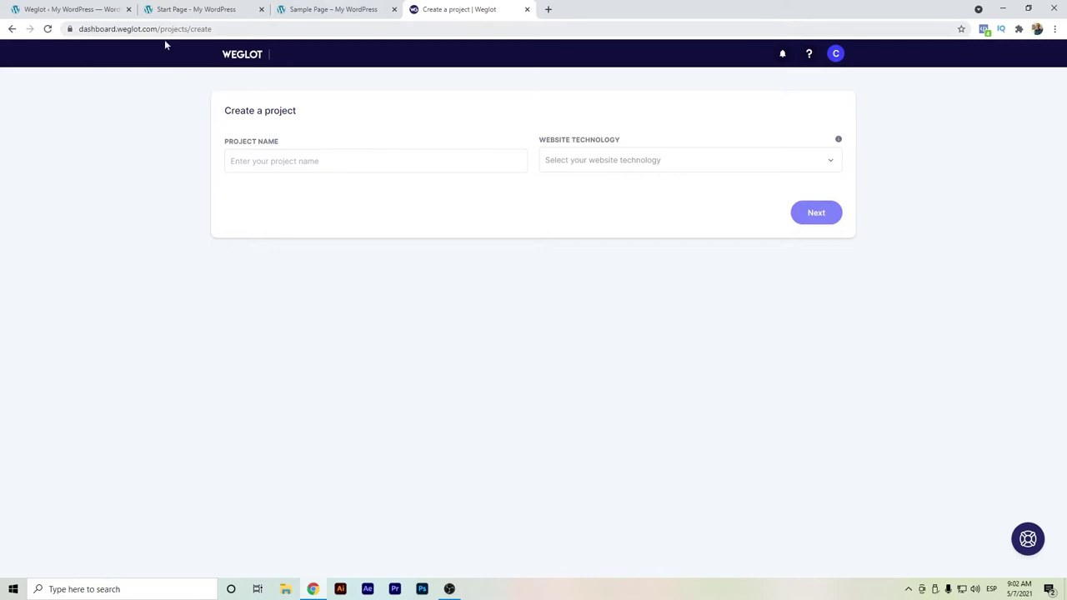
left_click(374, 161)
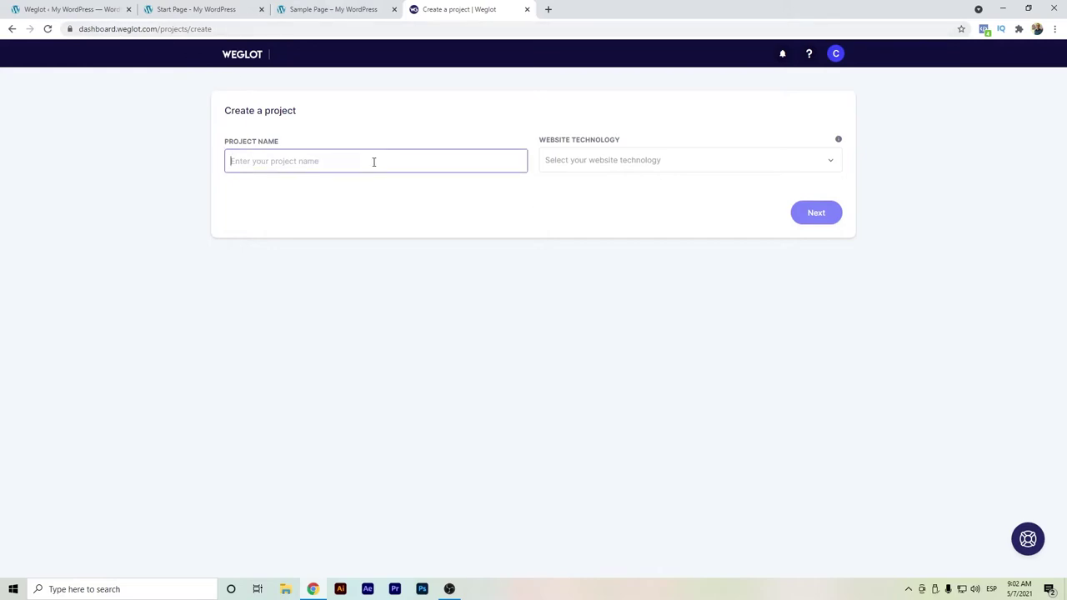
type("Siche")
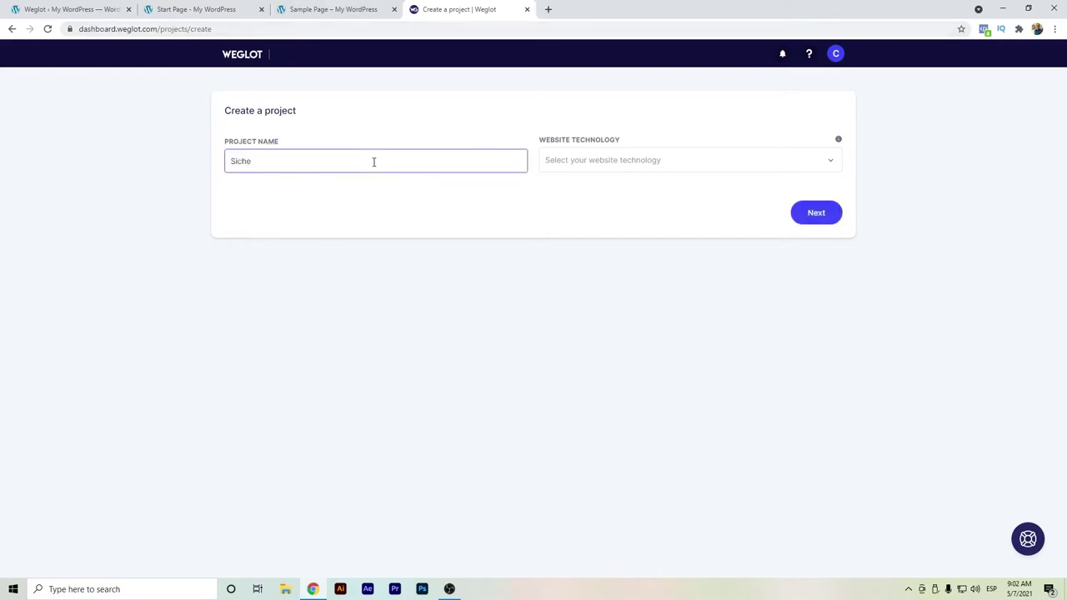
type("rty")
left_click(592, 157)
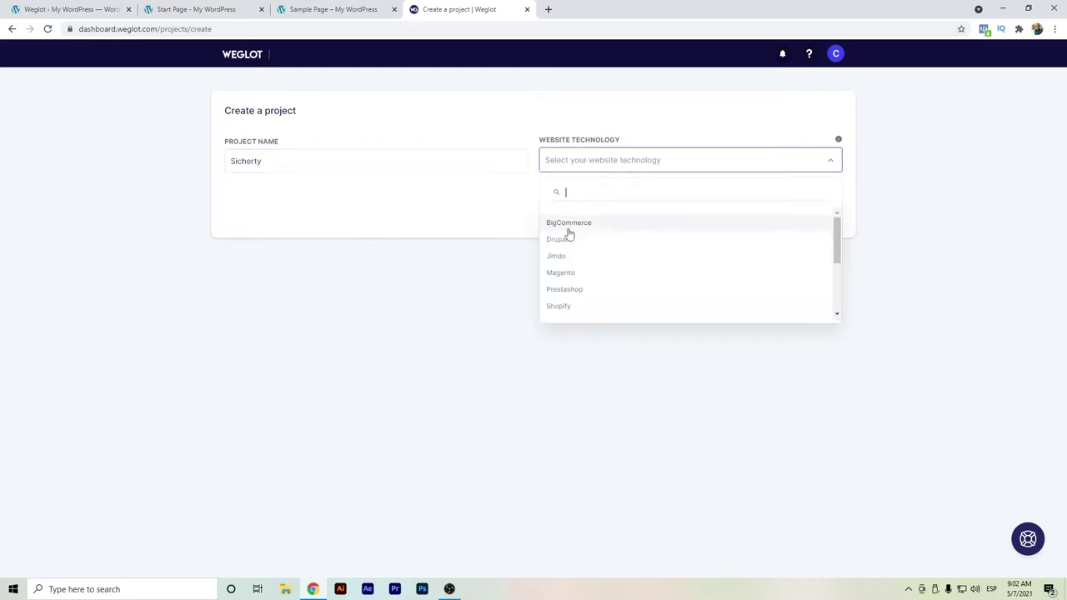
scroll(584, 283, "down", 3)
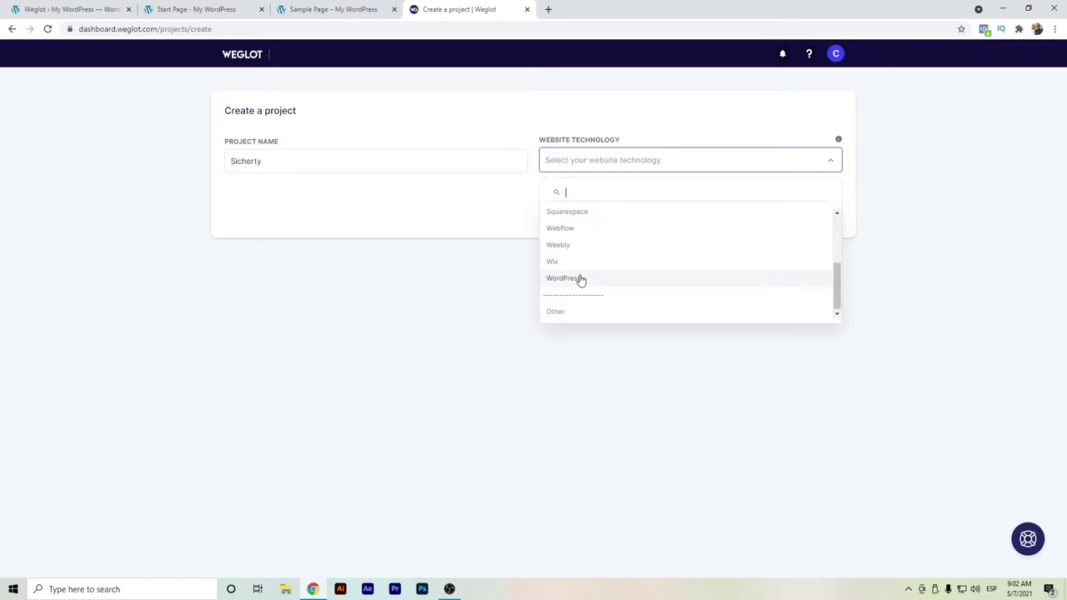
scroll(581, 280, "up", 3)
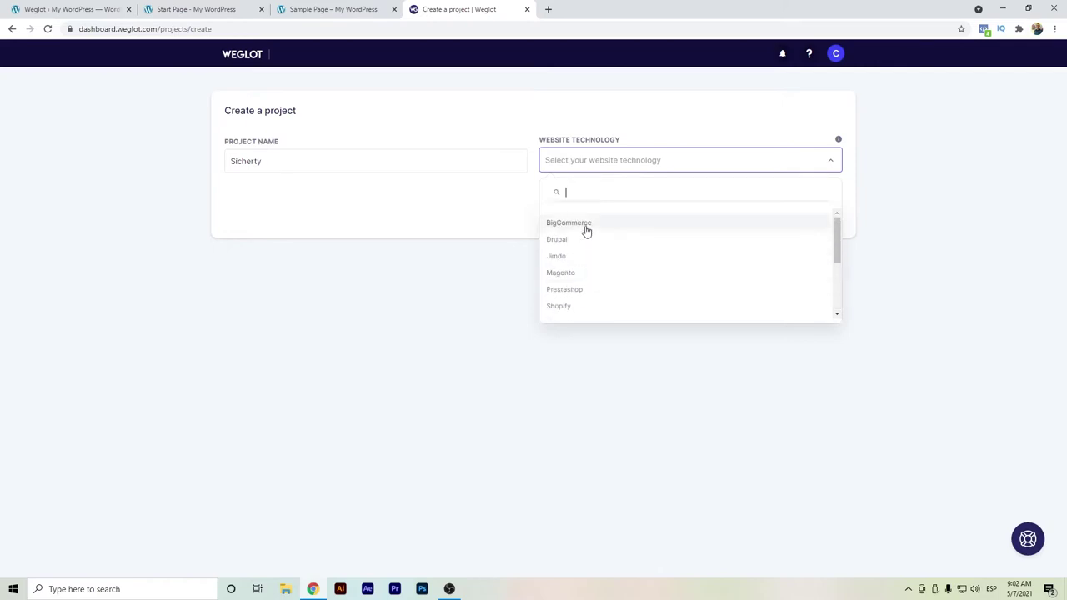
scroll(584, 258, "down", 4)
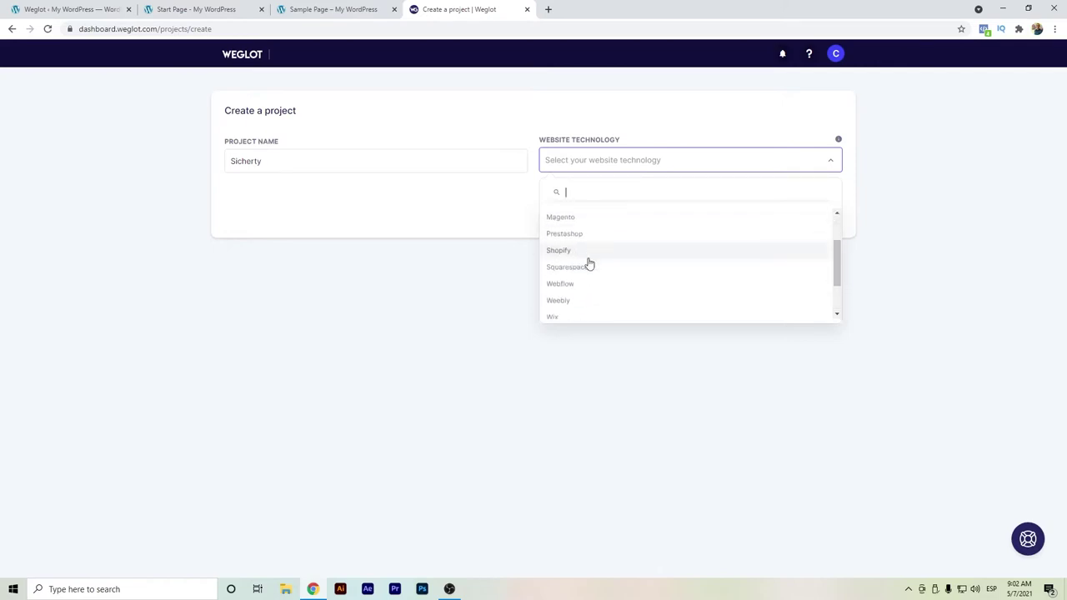
left_click(572, 280)
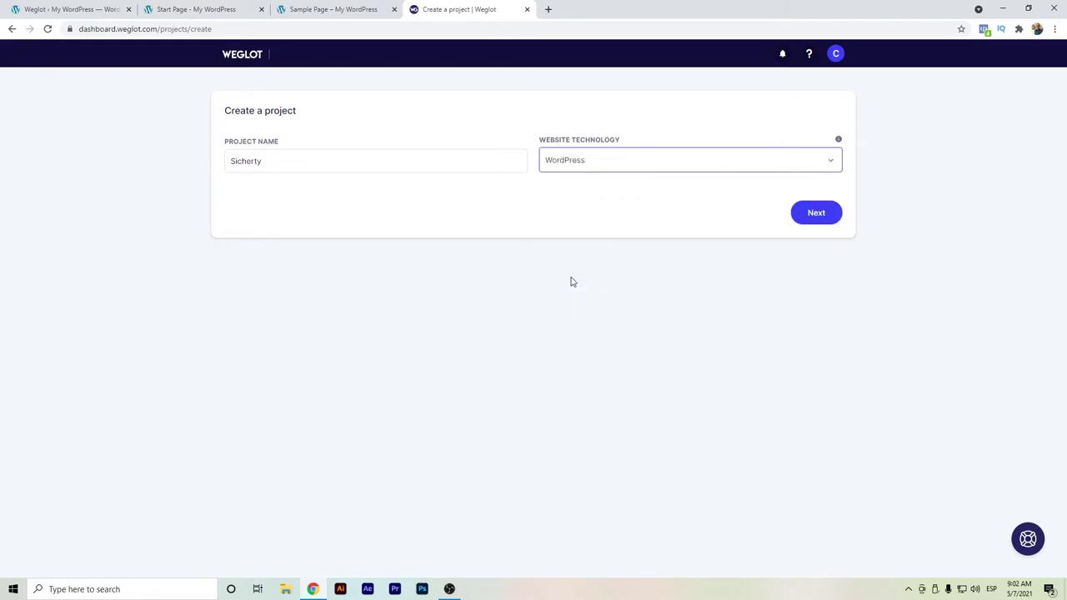
left_click(813, 216)
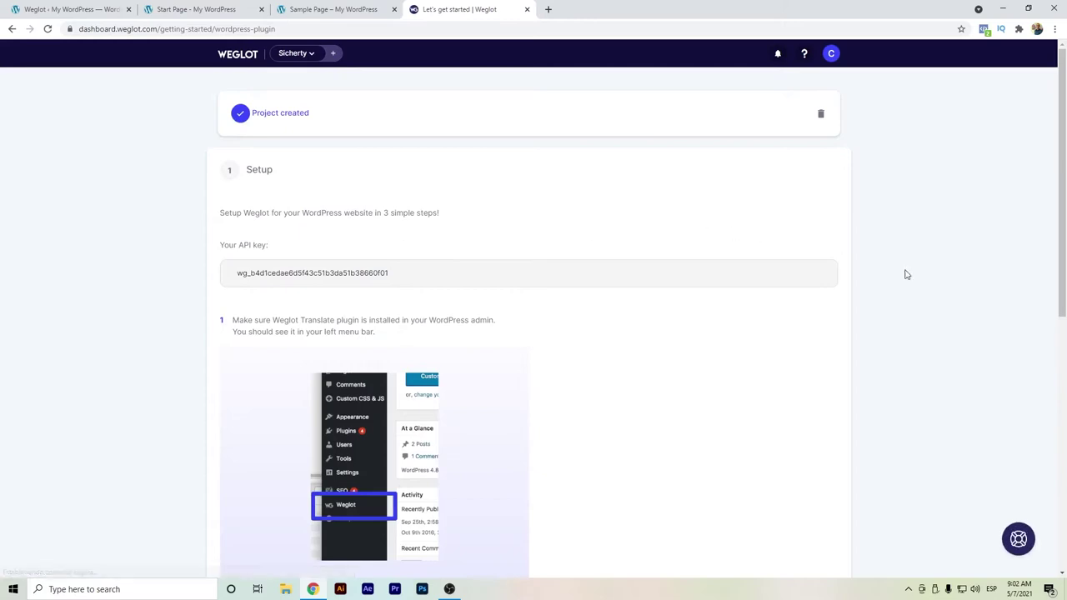
left_click(815, 277)
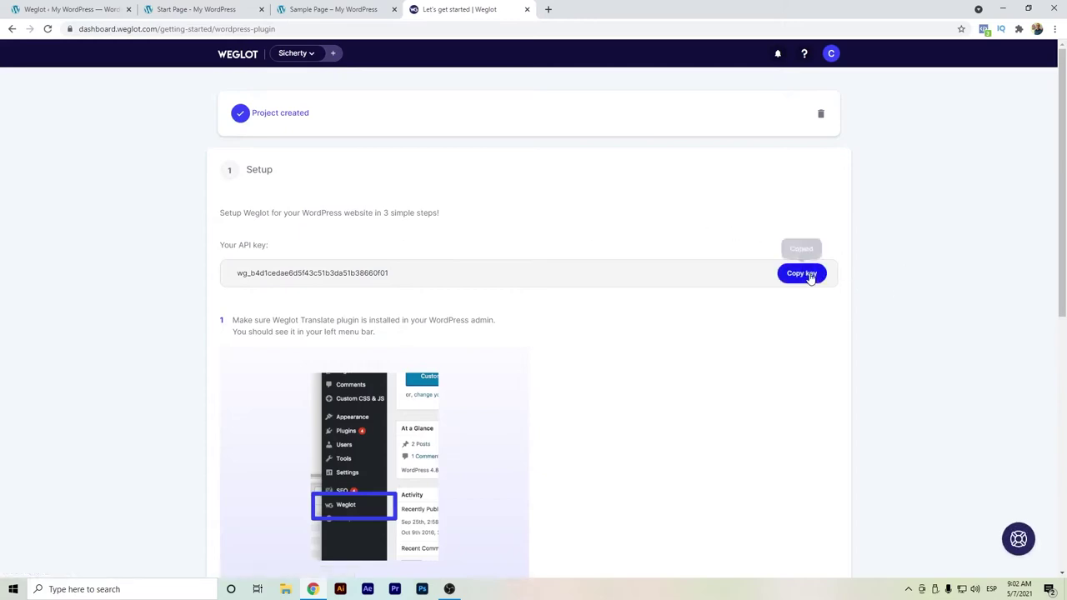
Step: Paste the API key into WordPress's Weglot settings and keep English as the original language
left_click(84, 9)
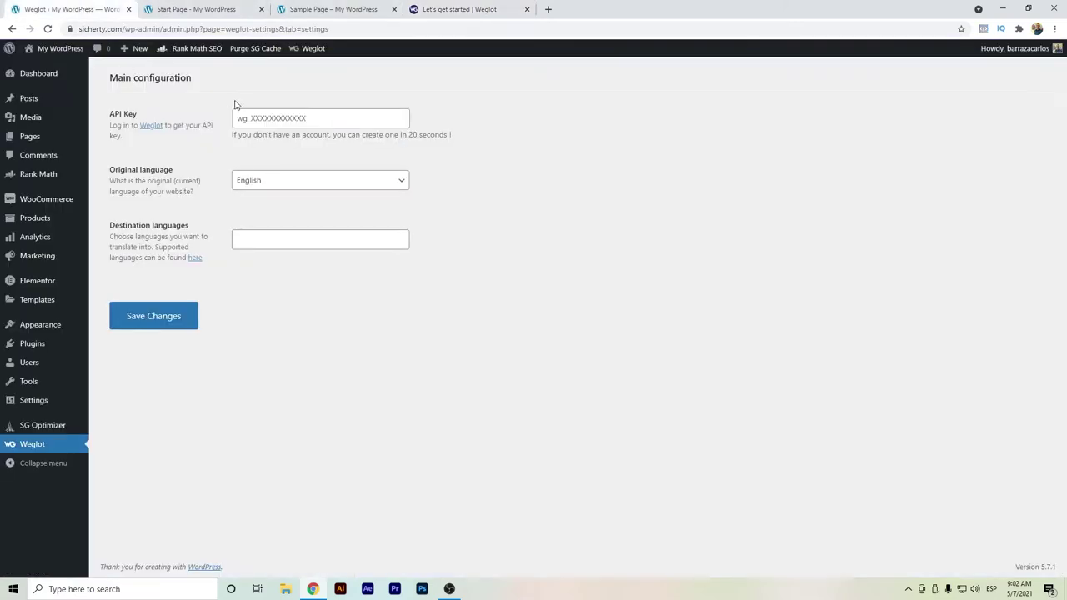
left_click(308, 117)
key("ctrl+v")
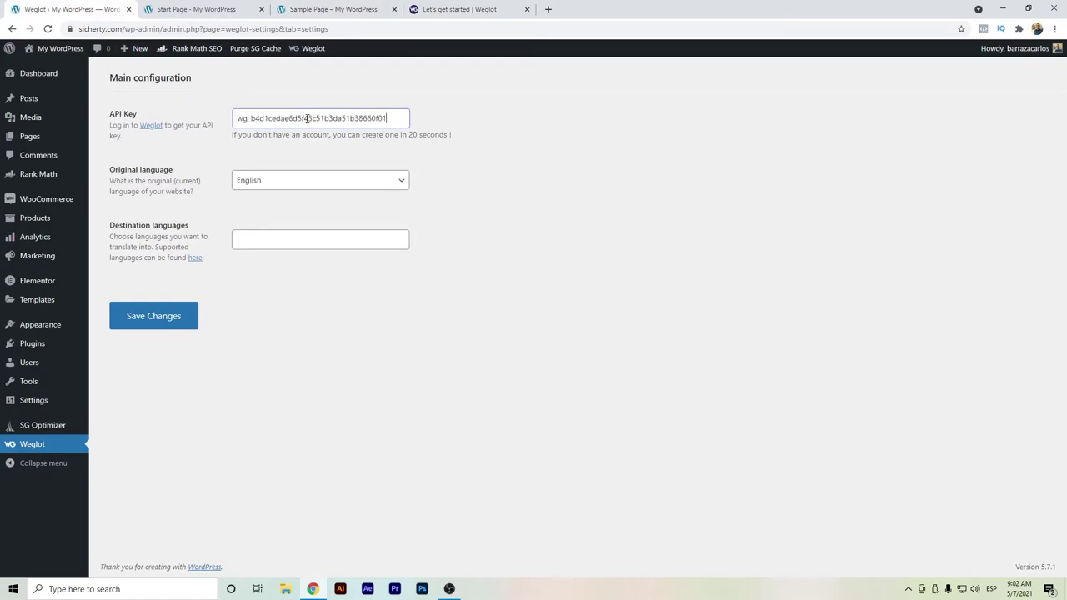
left_click(266, 182)
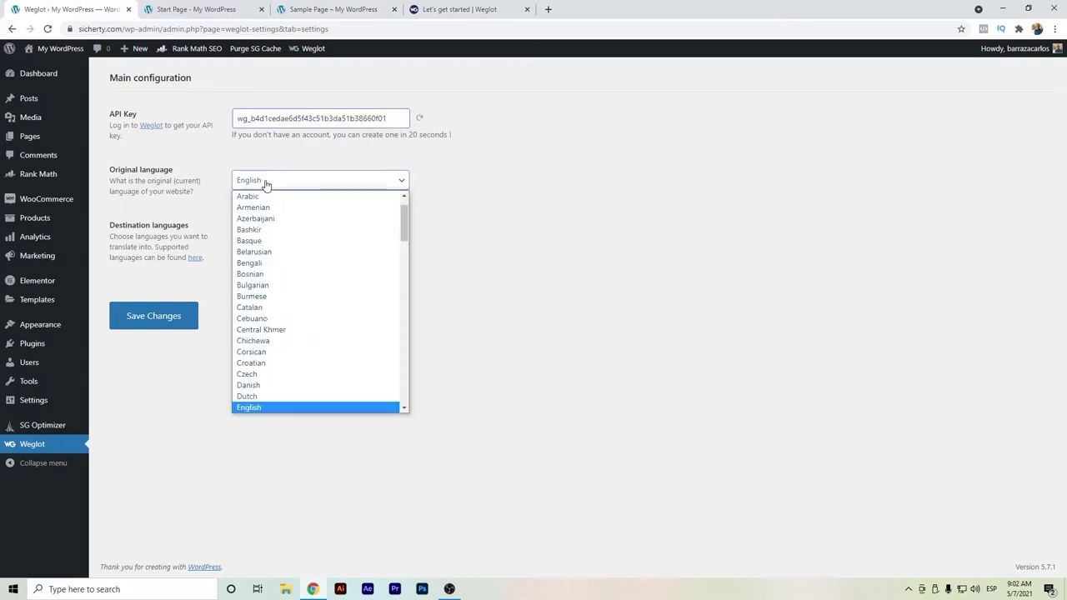
scroll(280, 205, "up", 1)
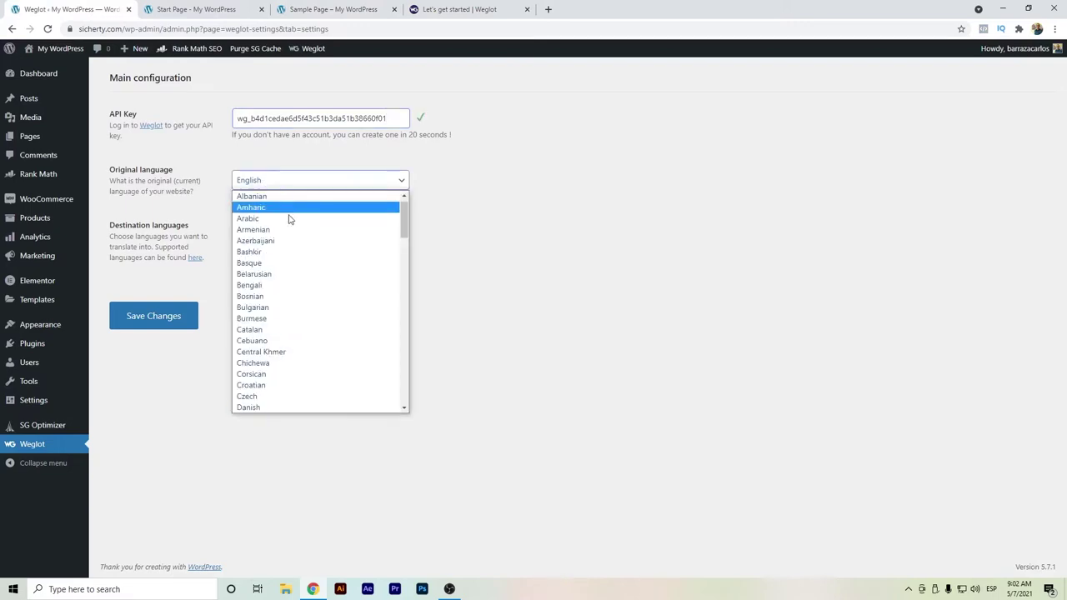
scroll(286, 315, "down", 3)
scroll(286, 315, "down", 5)
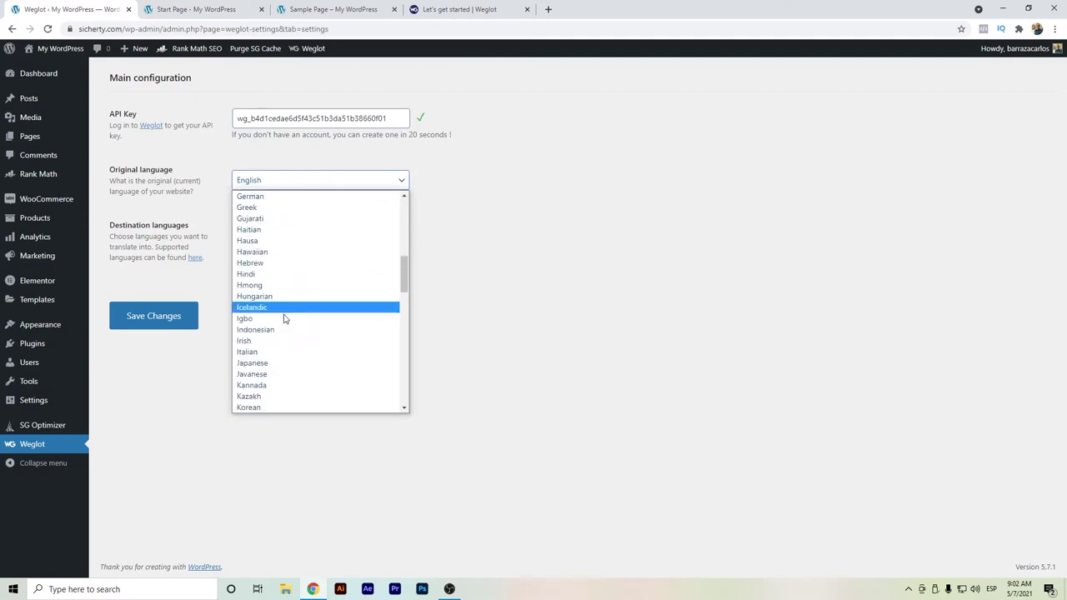
left_click(426, 254)
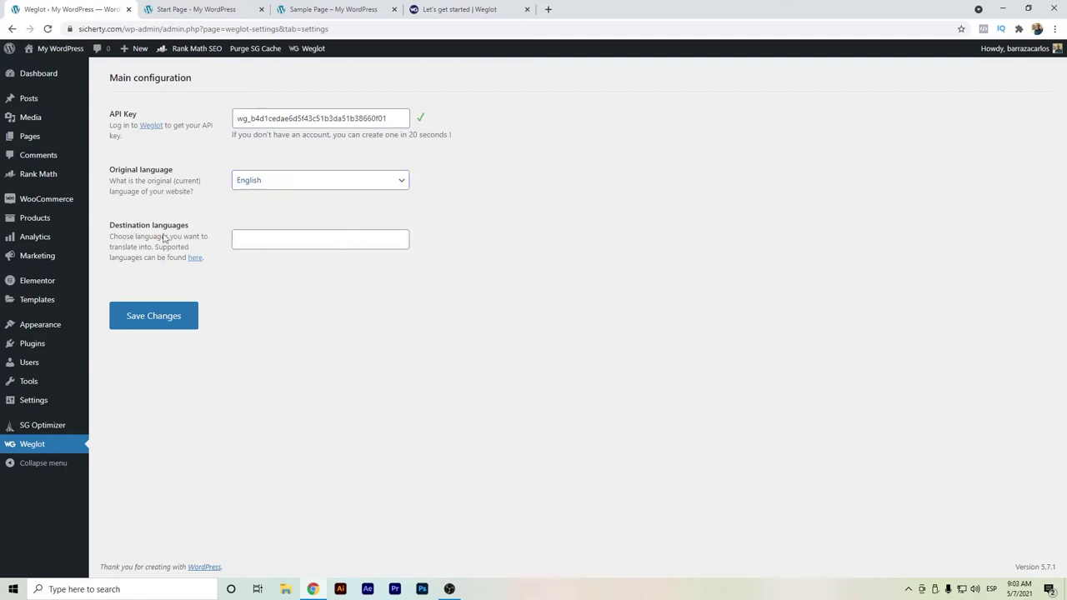
Step: Add Spanish (Español) as a destination language
left_click(292, 233)
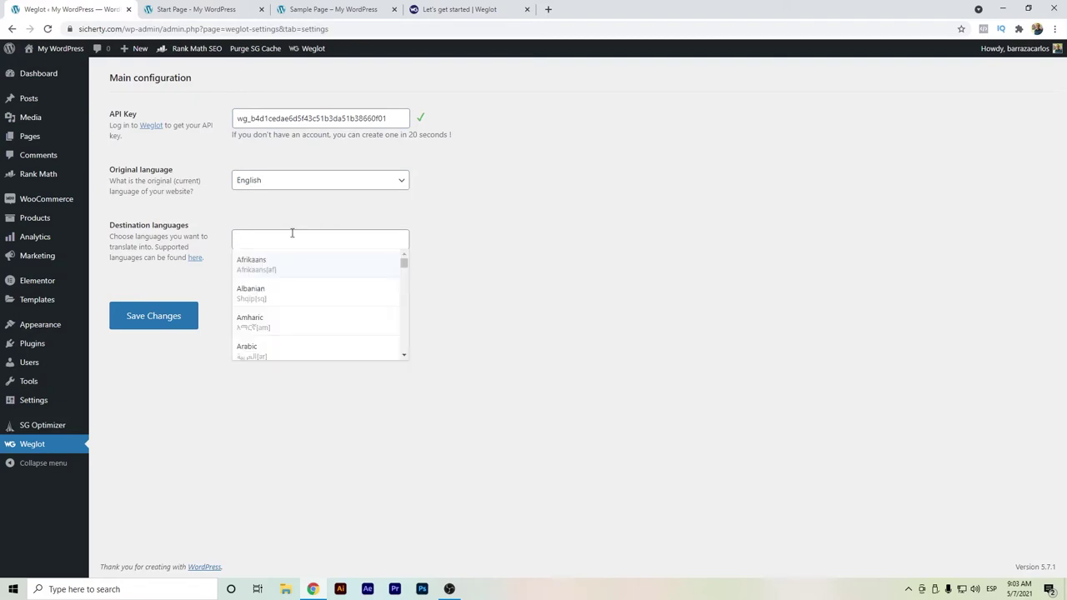
type("Spansi")
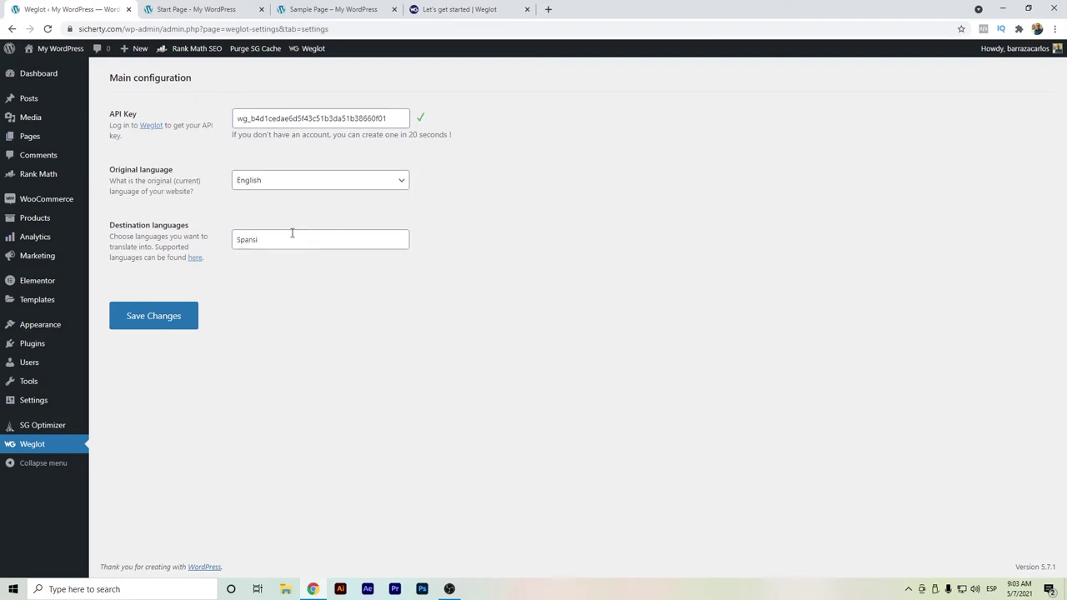
key("BackSpace")
left_click(276, 260)
left_click(497, 250)
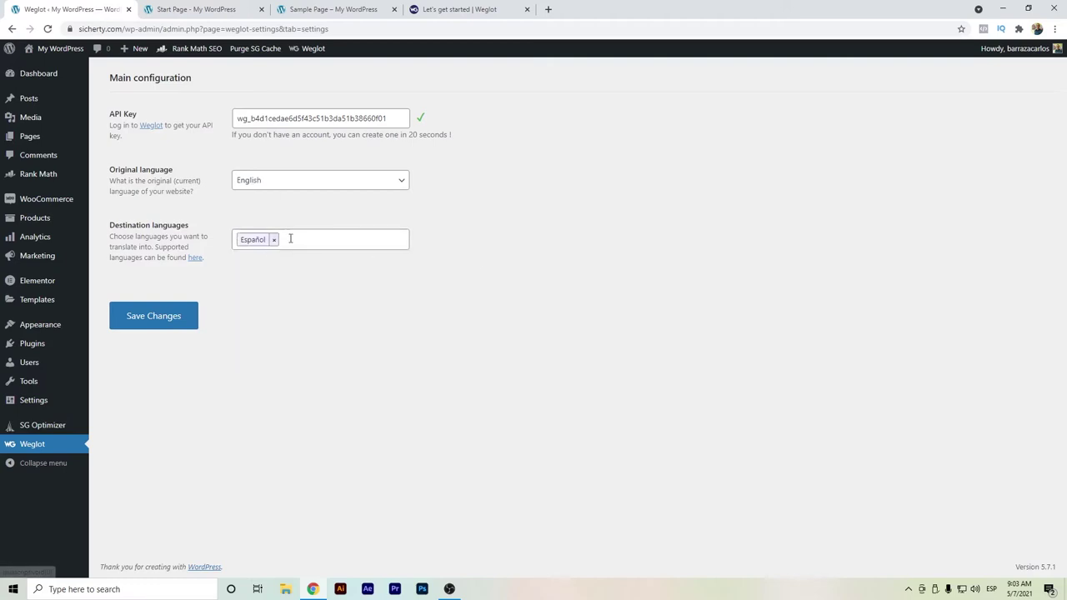
Step: Save the Weglot settings and dismiss the multilingual success message
left_click(146, 323)
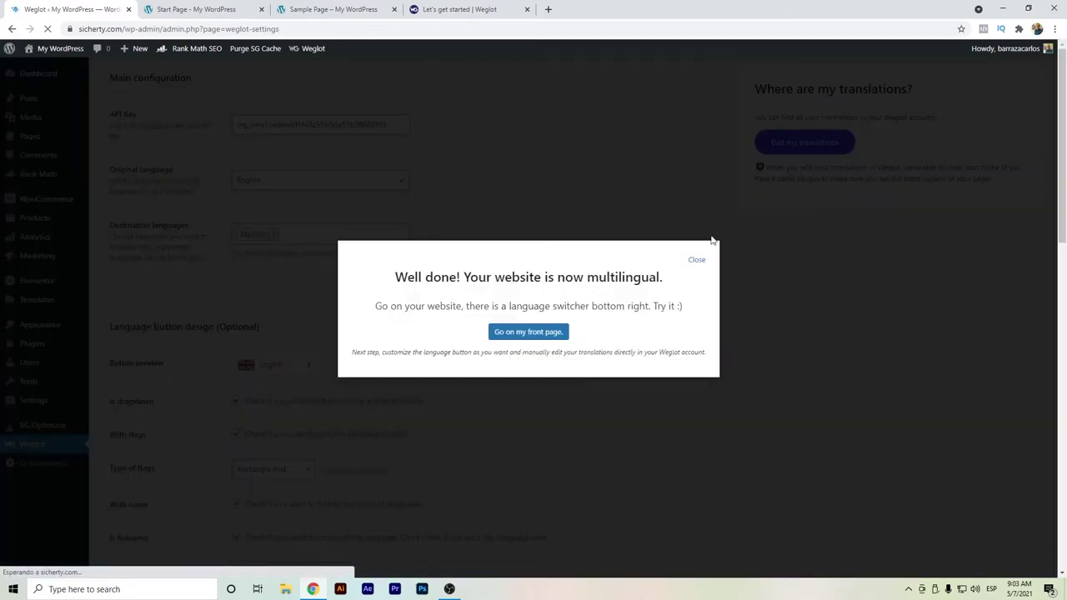
left_click(711, 237)
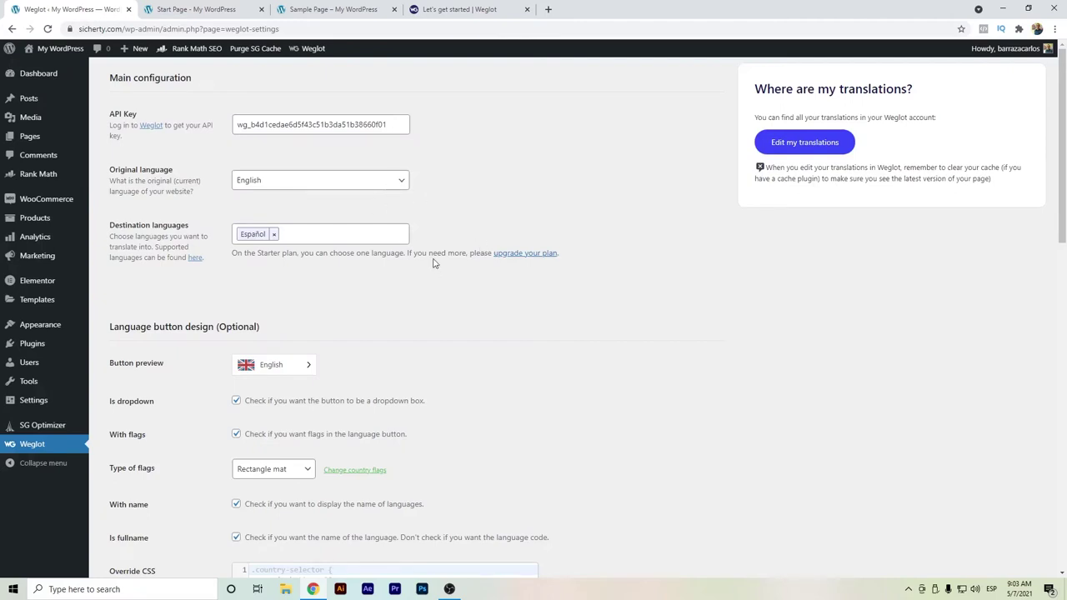
scroll(374, 319, "down", 2)
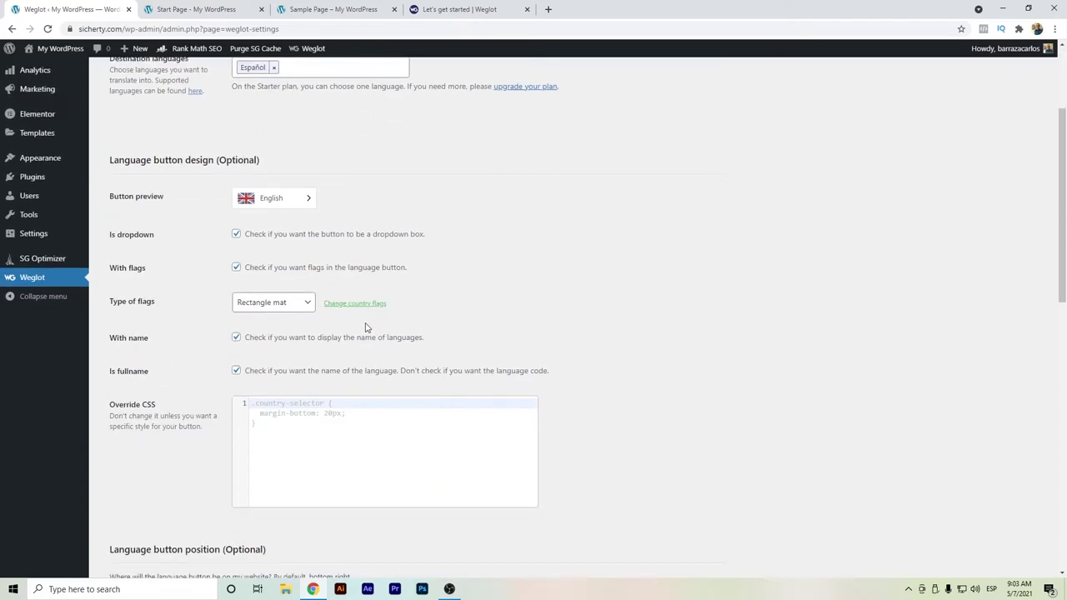
scroll(360, 334, "up", 1)
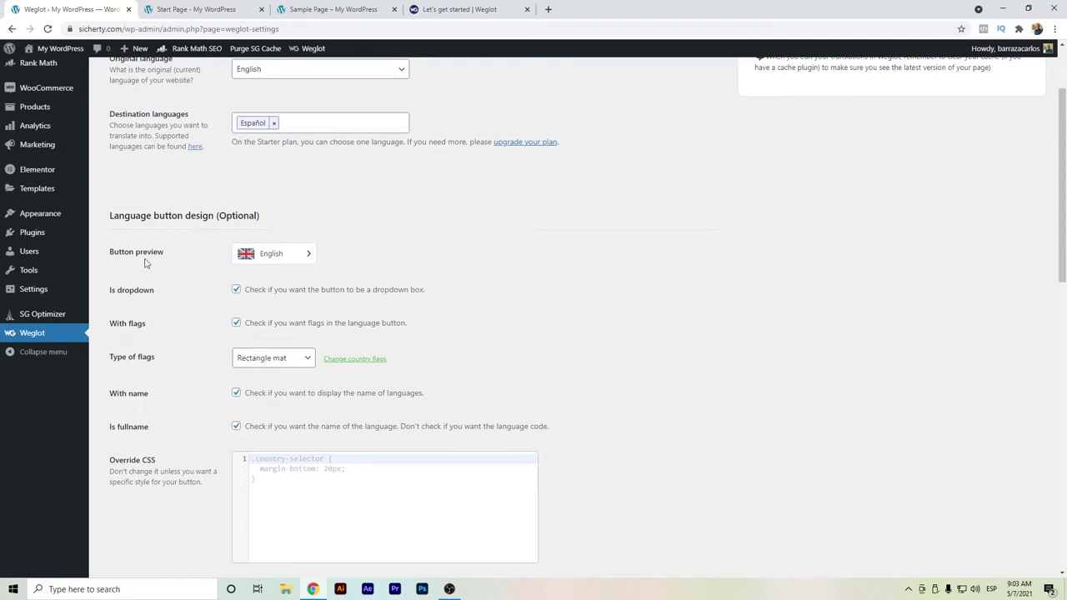
Step: Preview the language button options and keep the dropdown style enabled
left_click(283, 255)
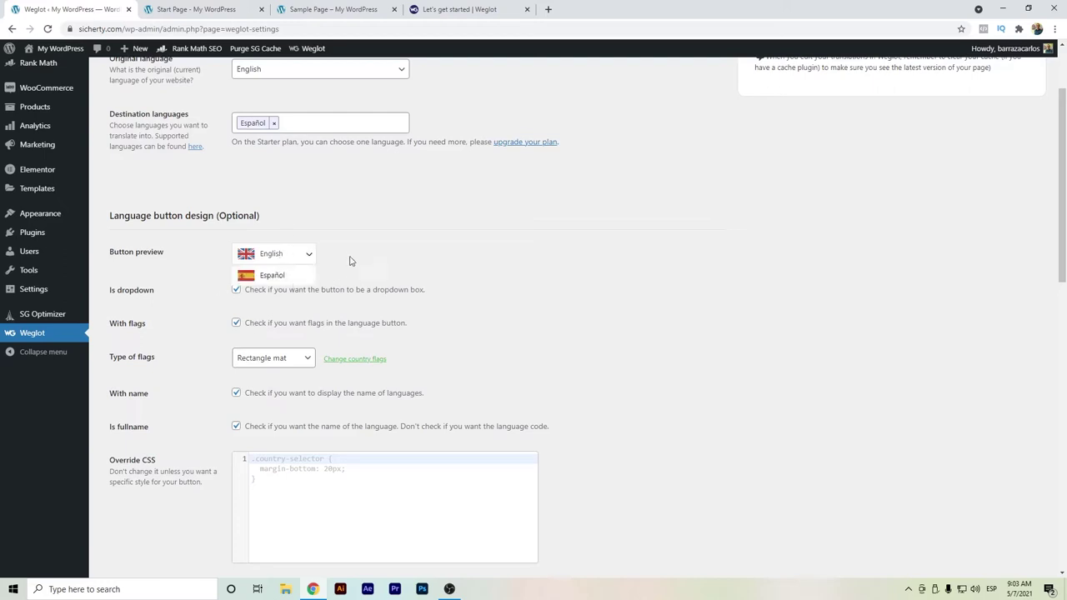
left_click(308, 256)
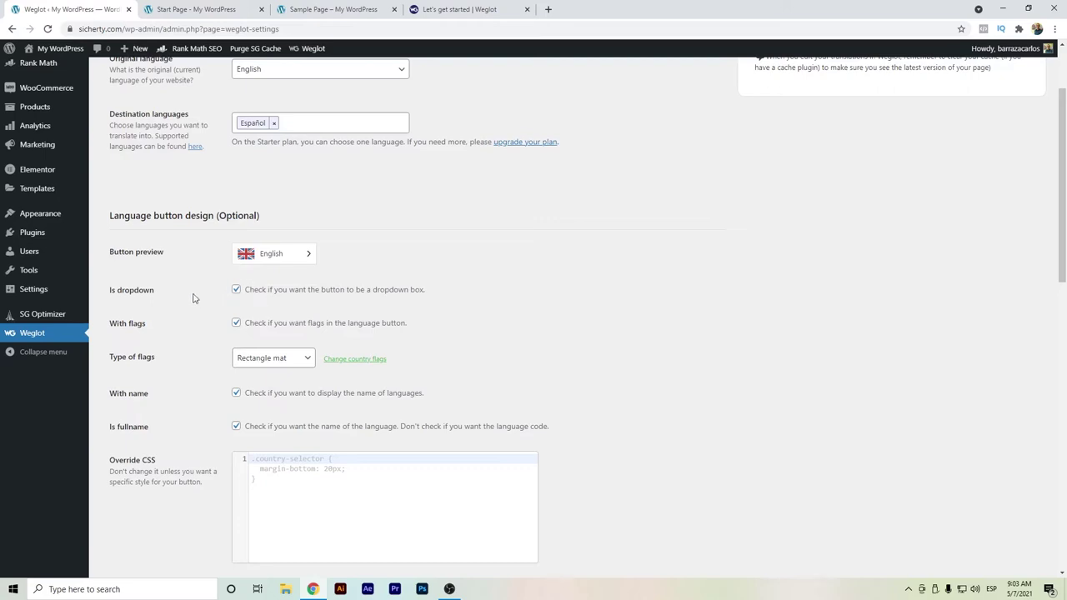
left_click(237, 292)
left_click(237, 292)
Step: Keep flags shown and set the United States flag for English and Mexico for Spanish
left_click(235, 324)
left_click(235, 323)
scroll(395, 323, "down", 1)
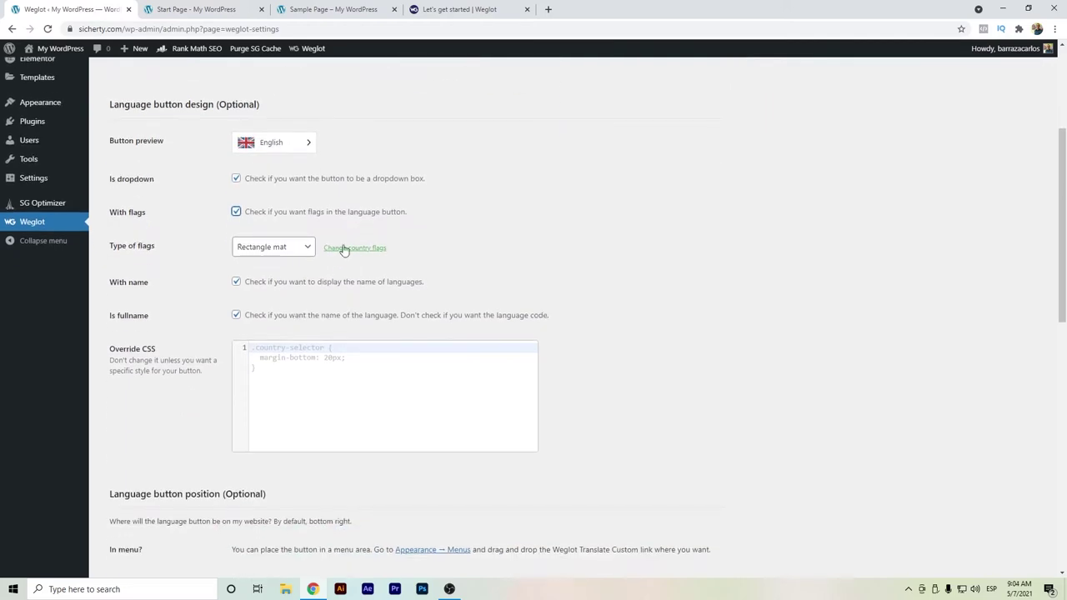
left_click(344, 248)
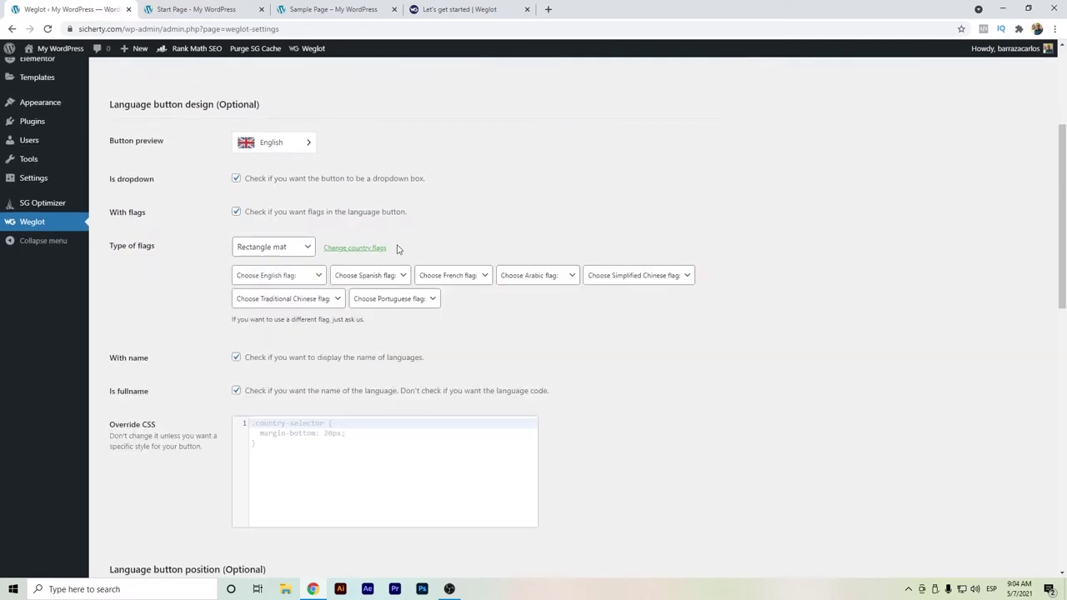
left_click(301, 276)
left_click(298, 309)
left_click(383, 276)
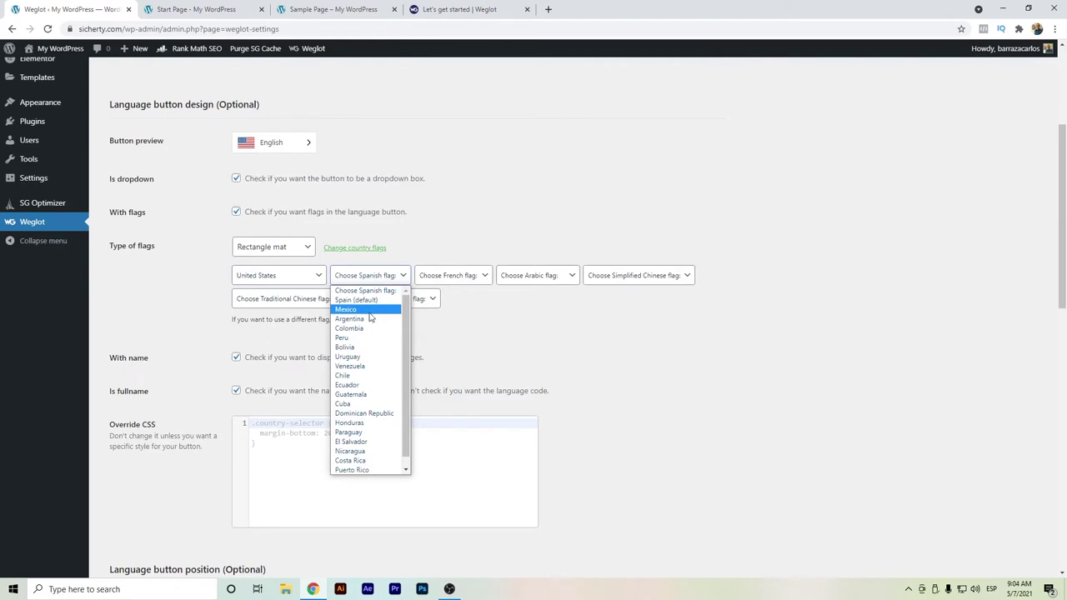
scroll(369, 318, "down", 1)
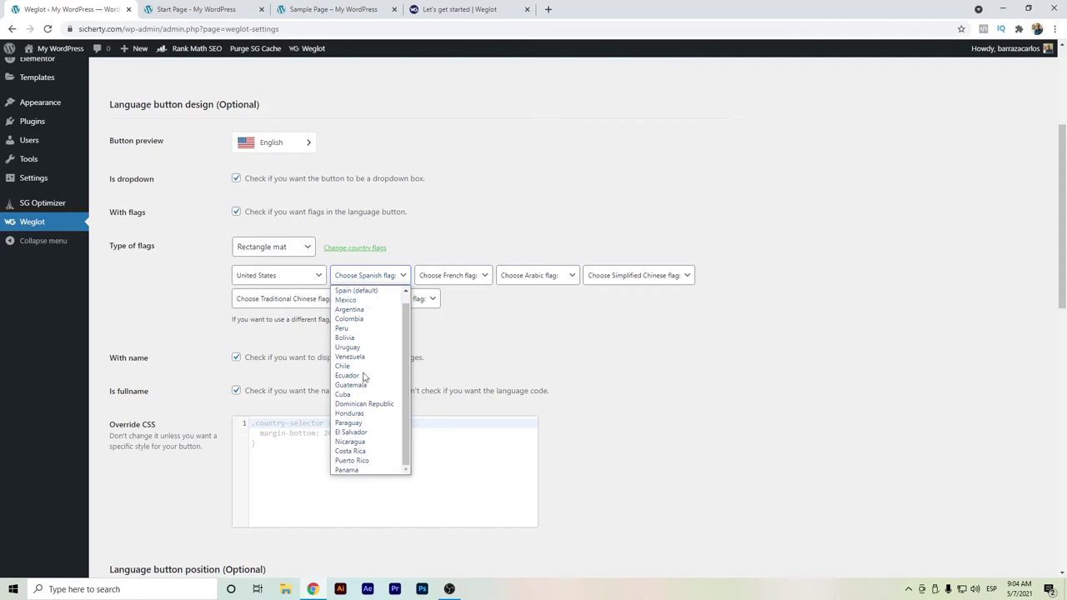
left_click(365, 302)
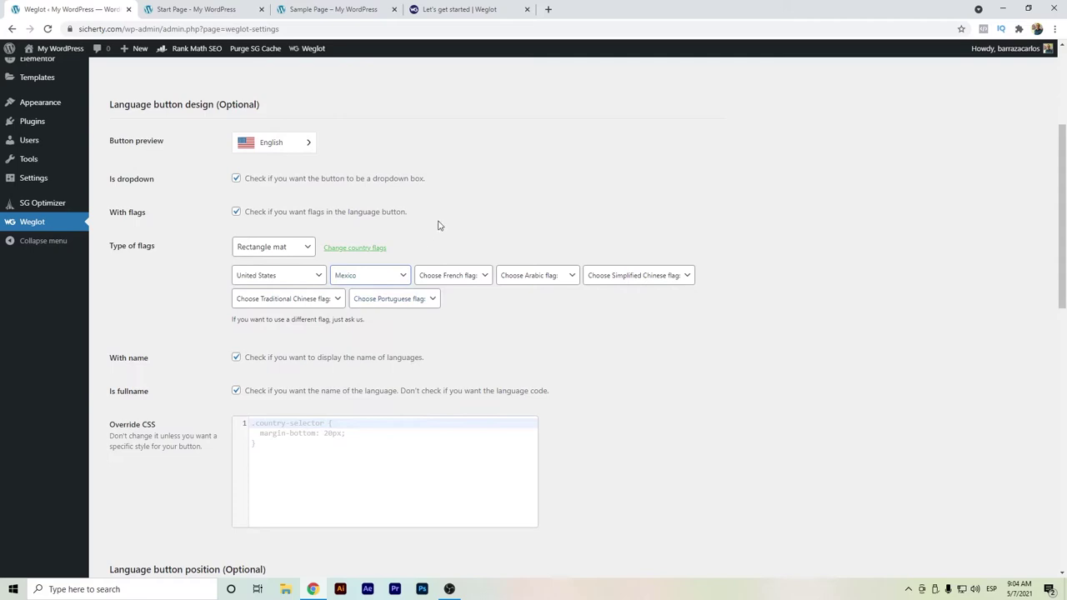
Step: Browse French, Arabic, Simplified Chinese and Portuguese flag choices unchanged, then hide the language name
left_click(470, 278)
left_click(474, 278)
left_click(524, 276)
left_click(523, 276)
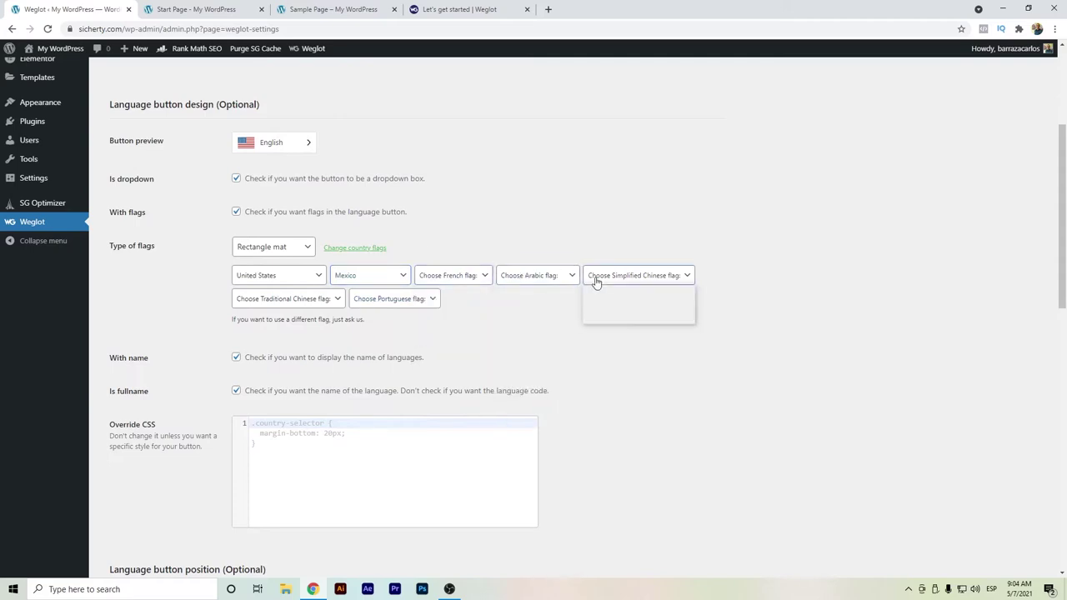
left_click(599, 276)
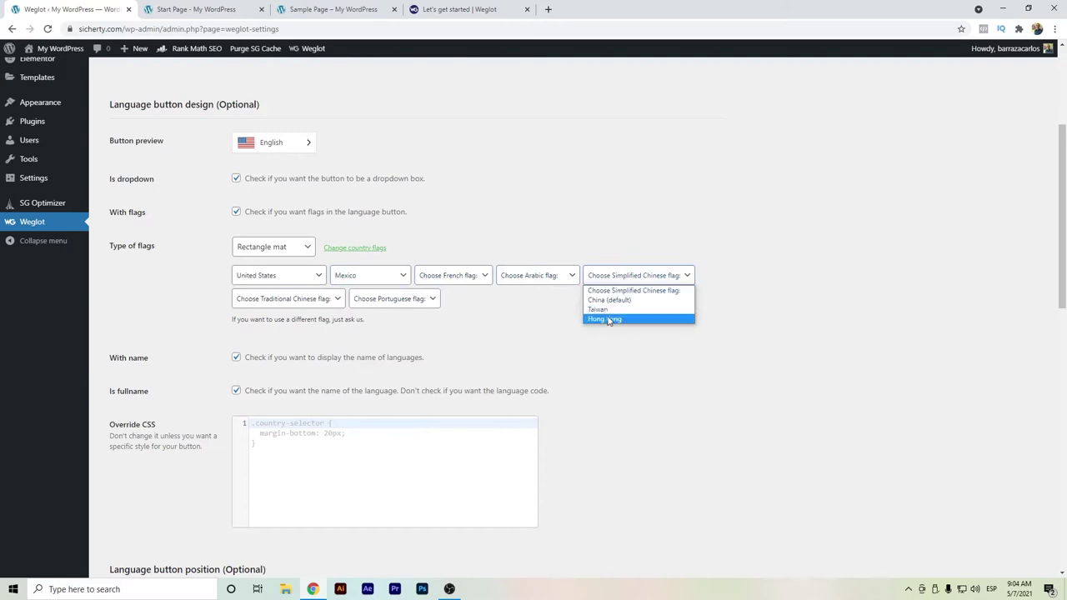
left_click(525, 328)
left_click(389, 303)
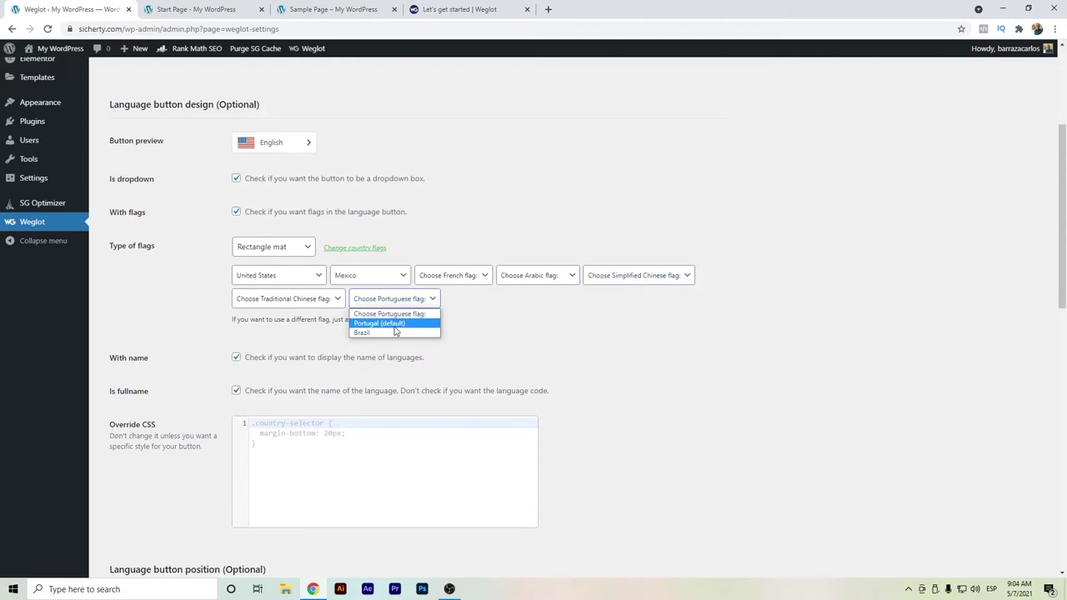
left_click(472, 318)
scroll(383, 244, "down", 2)
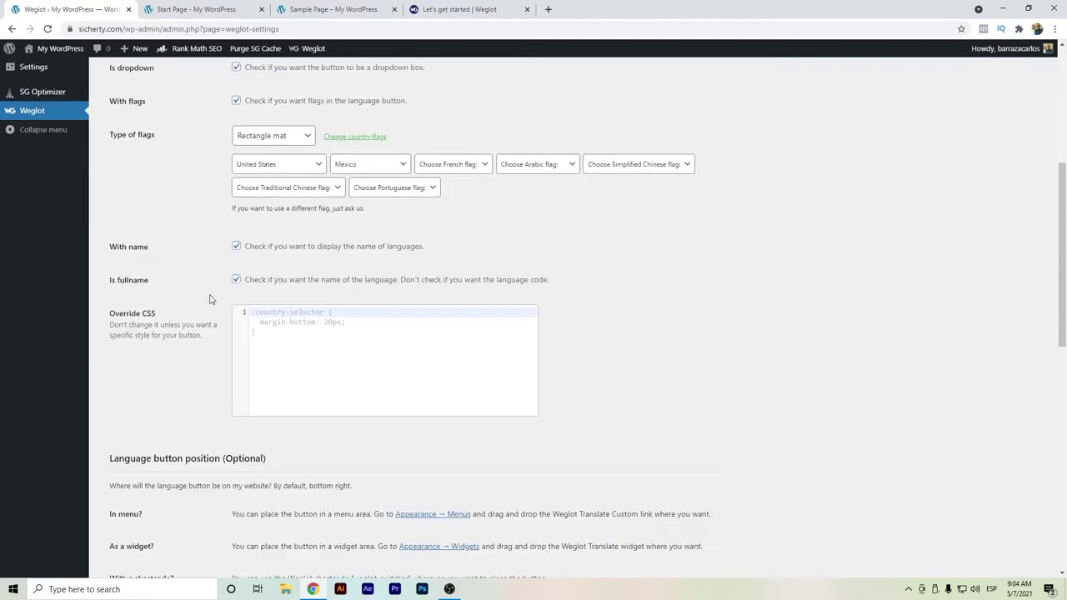
scroll(200, 276, "up", 2)
left_click(236, 360)
Step: Show language names on the button again, keeping full names rather than short codes
left_click(236, 360)
left_click(237, 391)
left_click(237, 391)
Step: Save the Weglot language button settings and review the reloaded settings page
scroll(203, 376, "down", 6)
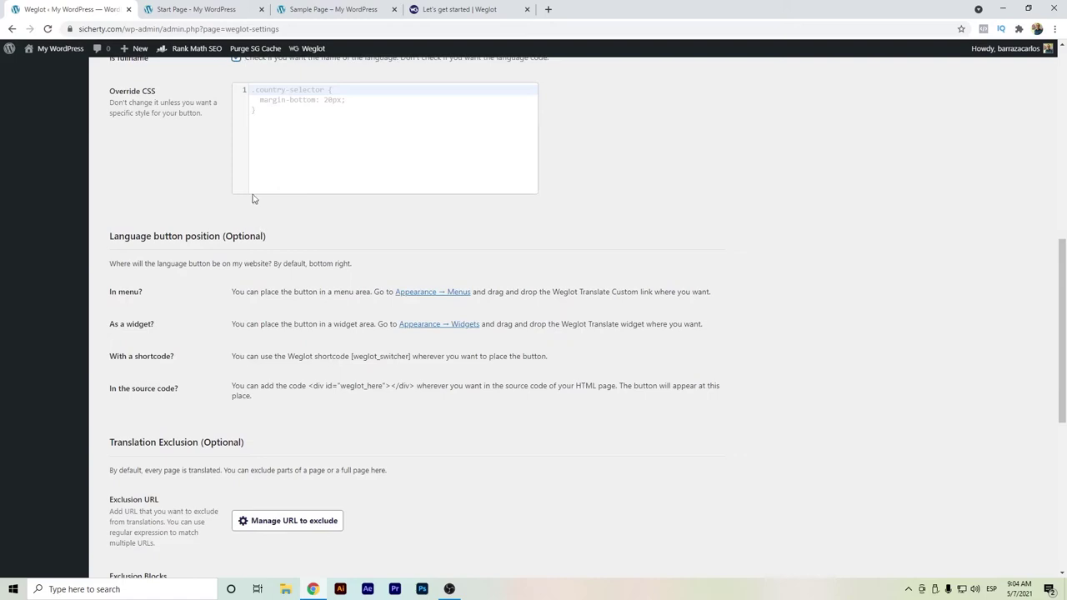
scroll(221, 475, "down", 7)
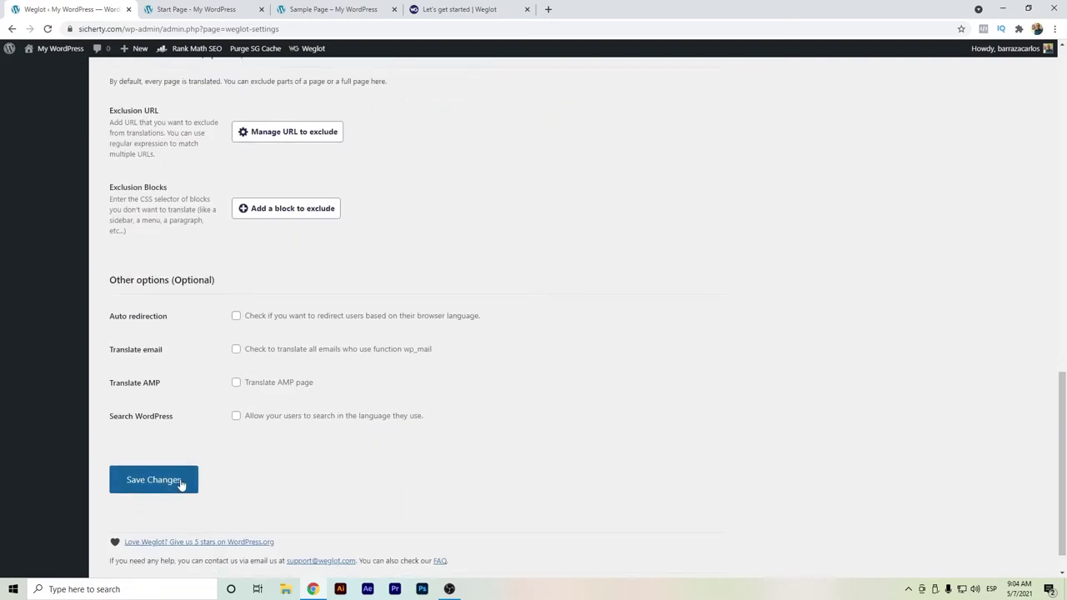
left_click(150, 480)
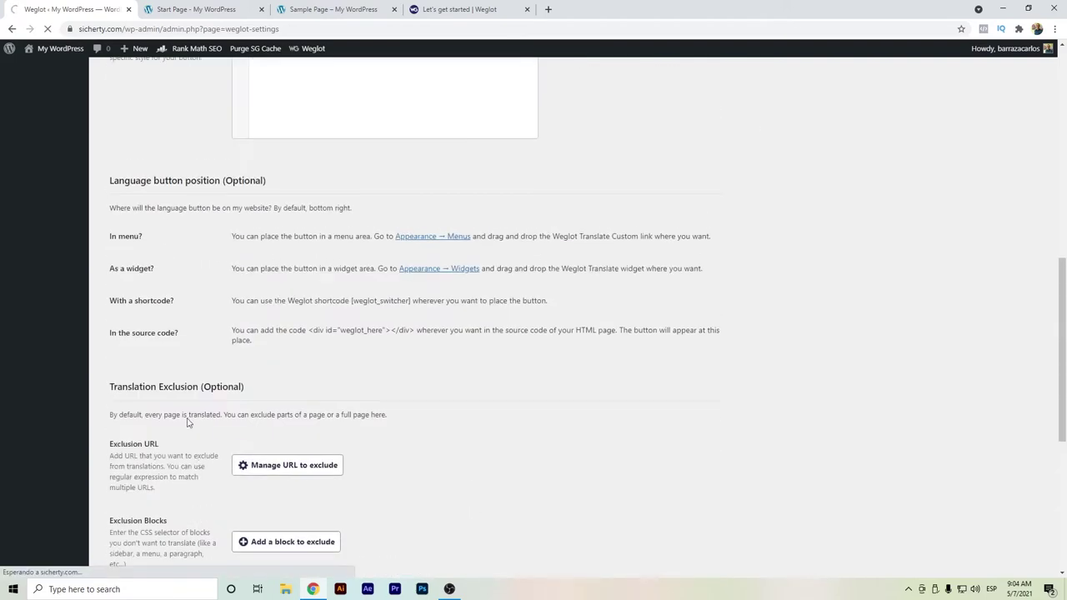
scroll(172, 230, "down", 4)
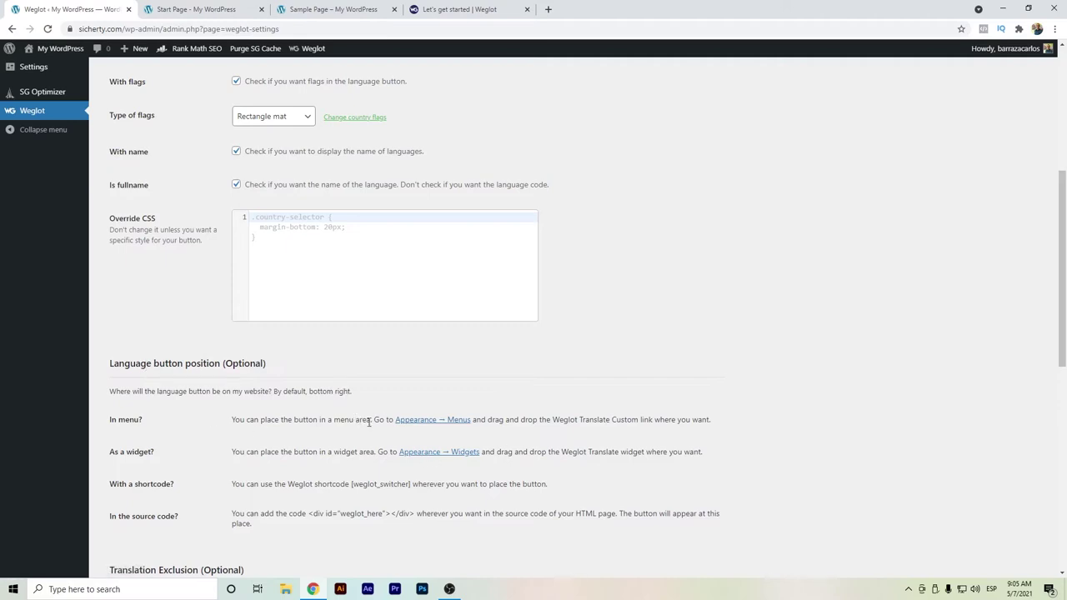
scroll(208, 394, "down", 1)
scroll(225, 392, "down", 4)
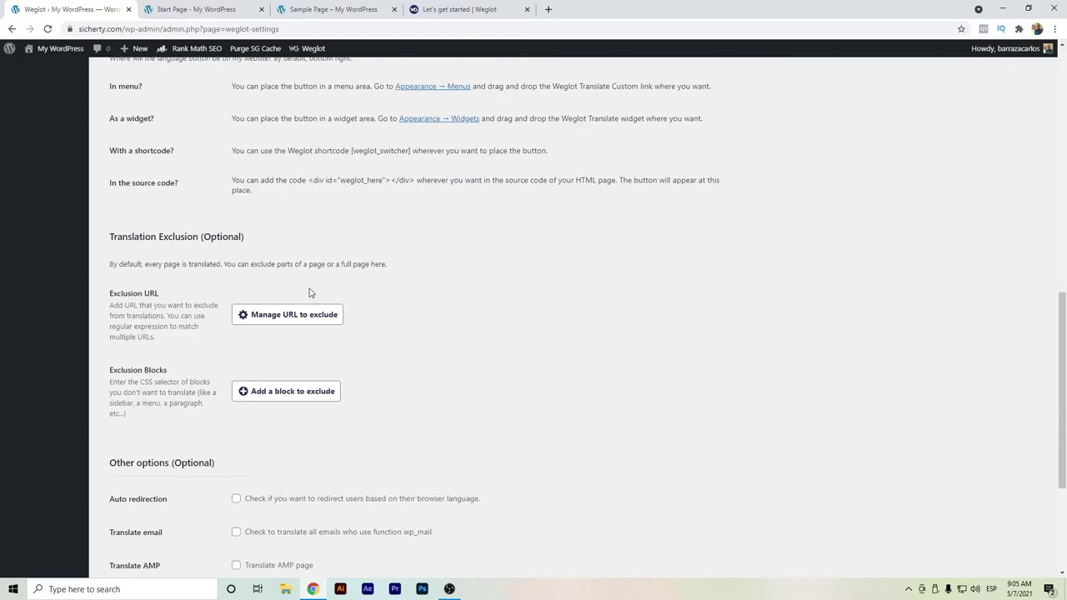
scroll(322, 309, "down", 3)
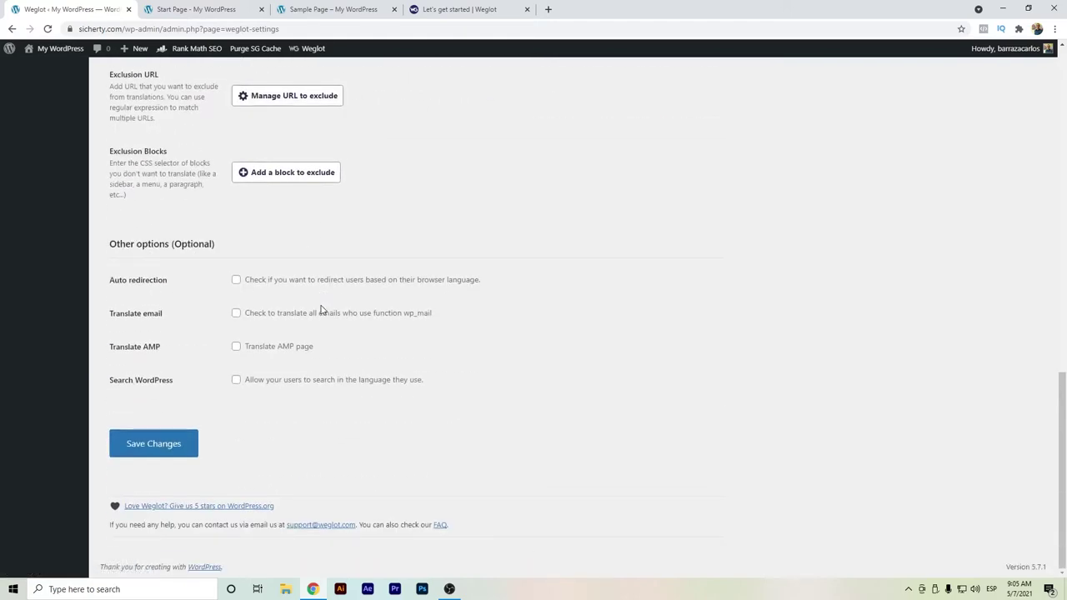
scroll(321, 309, "up", 10)
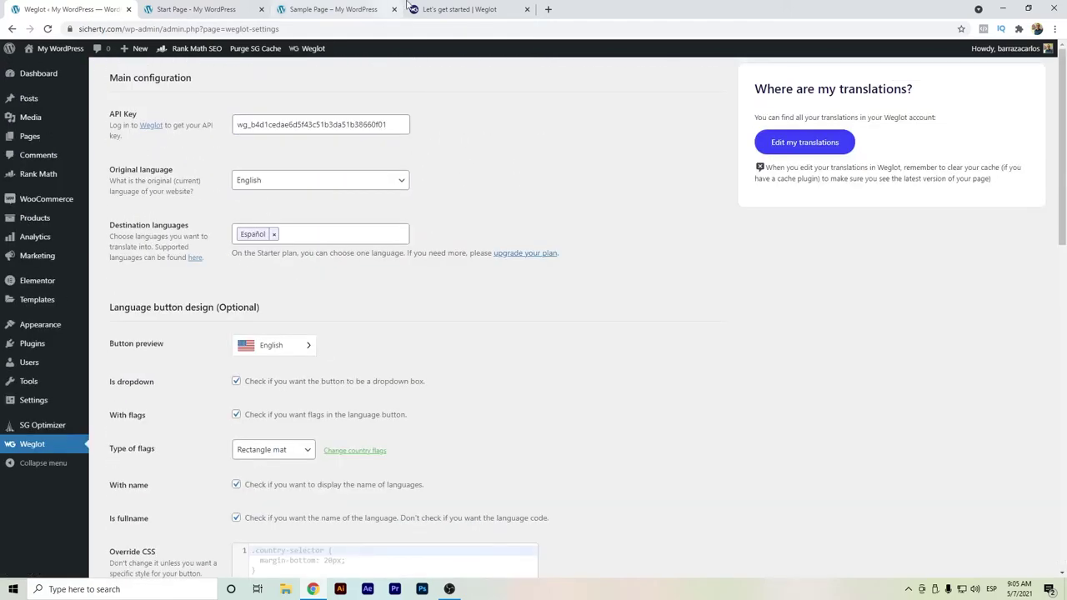
Step: Classify the Sicherty project as Business services and Corporate website, then continue to the translations dashboard
left_click(461, 8)
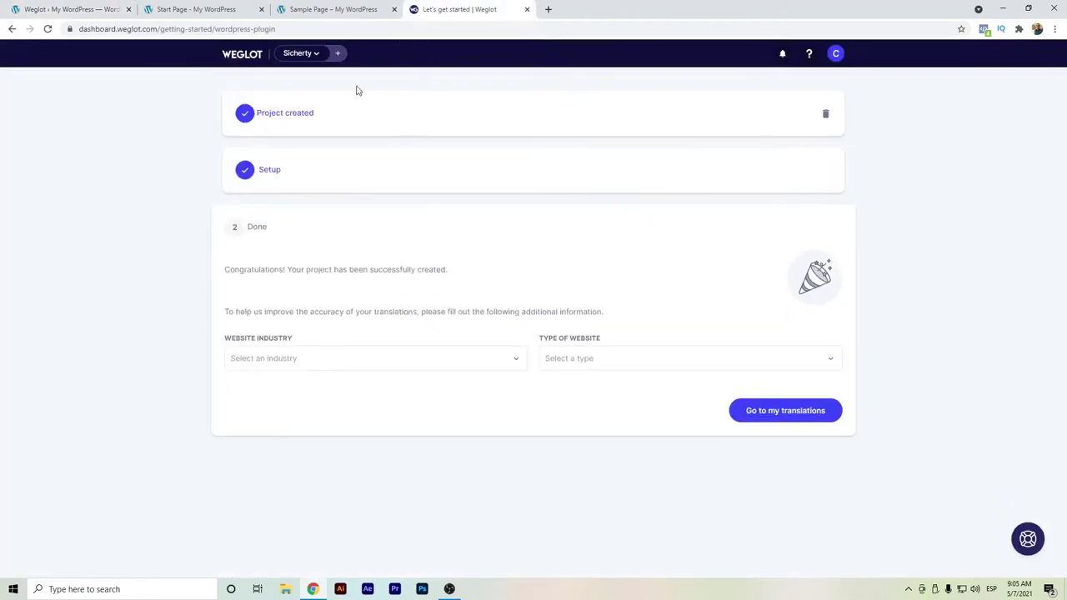
left_click(303, 367)
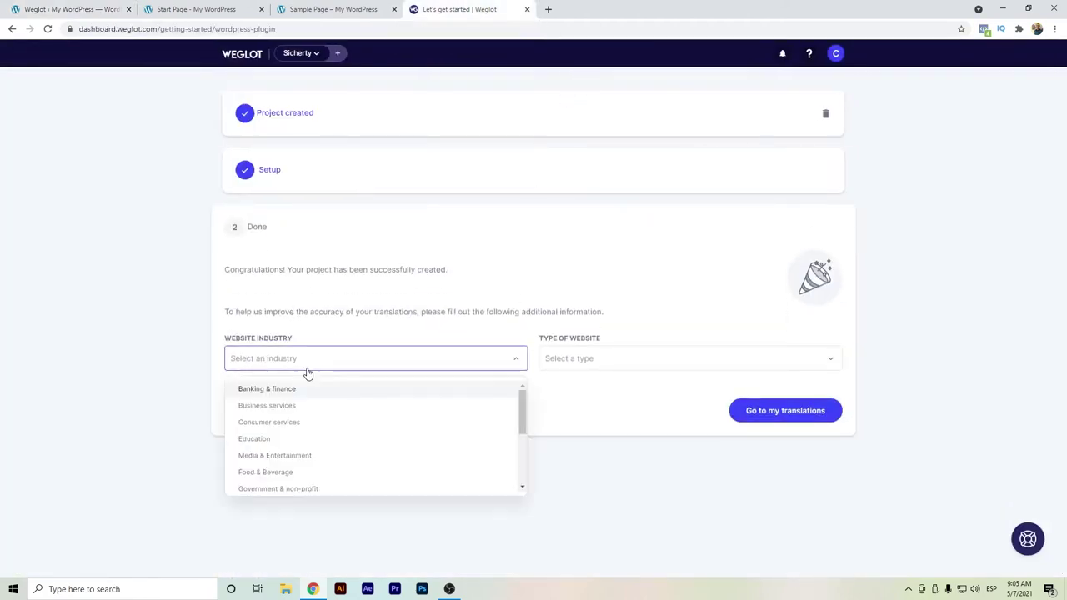
left_click(322, 415)
left_click(560, 364)
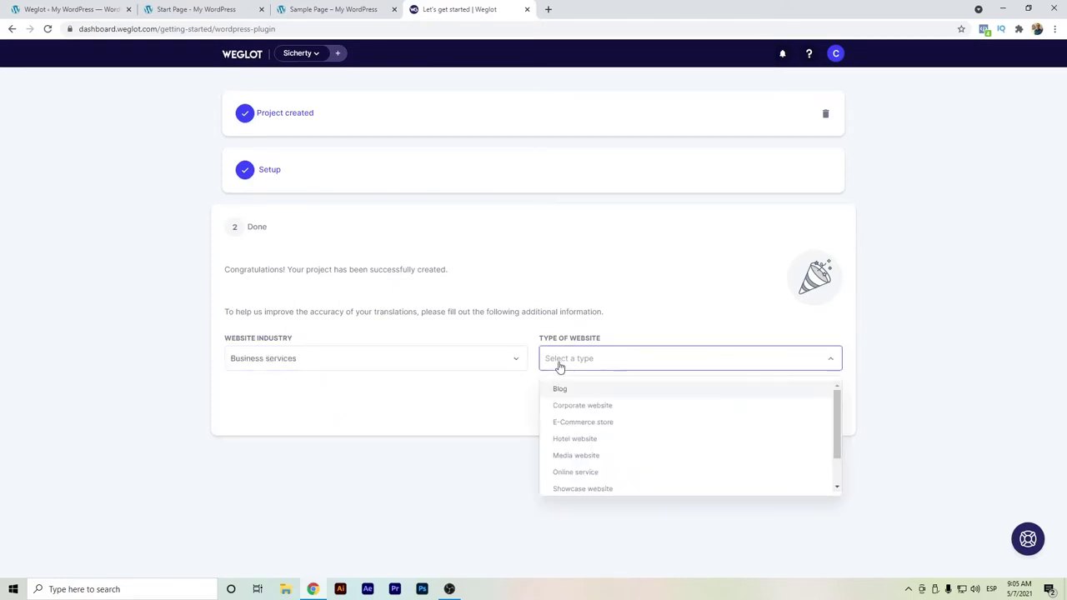
left_click(573, 407)
left_click(779, 410)
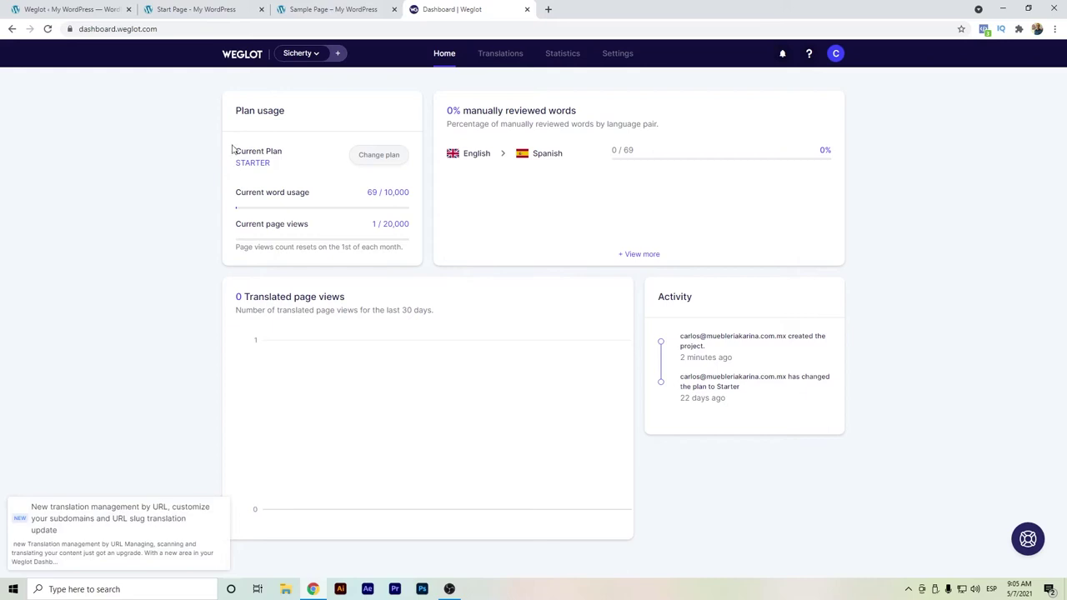
Step: Open the plan upgrade options and try the Business, Pro, then Advanced plans
left_click(391, 158)
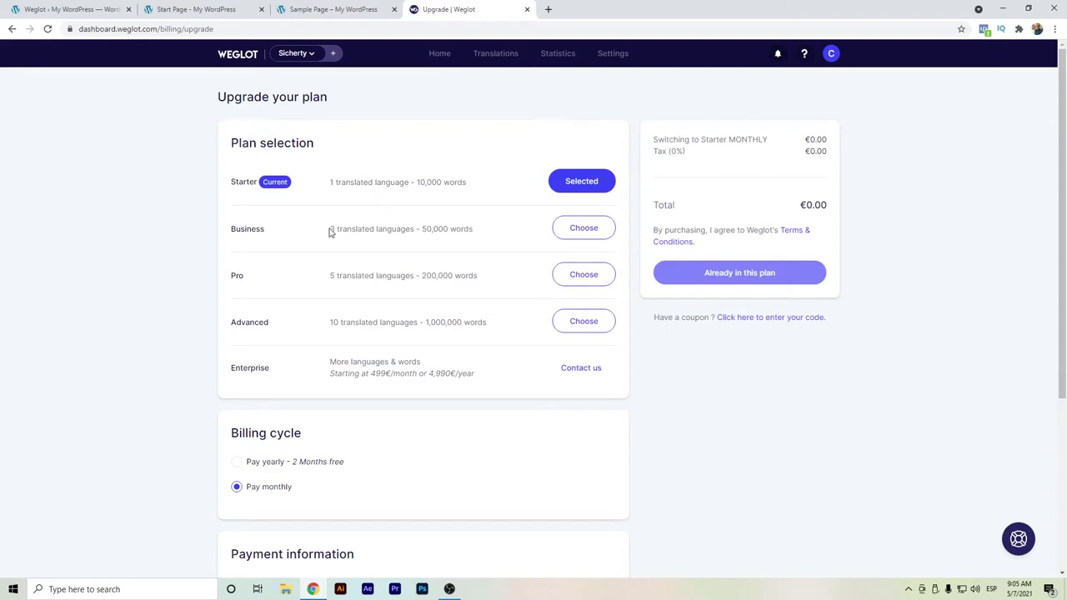
left_click(576, 236)
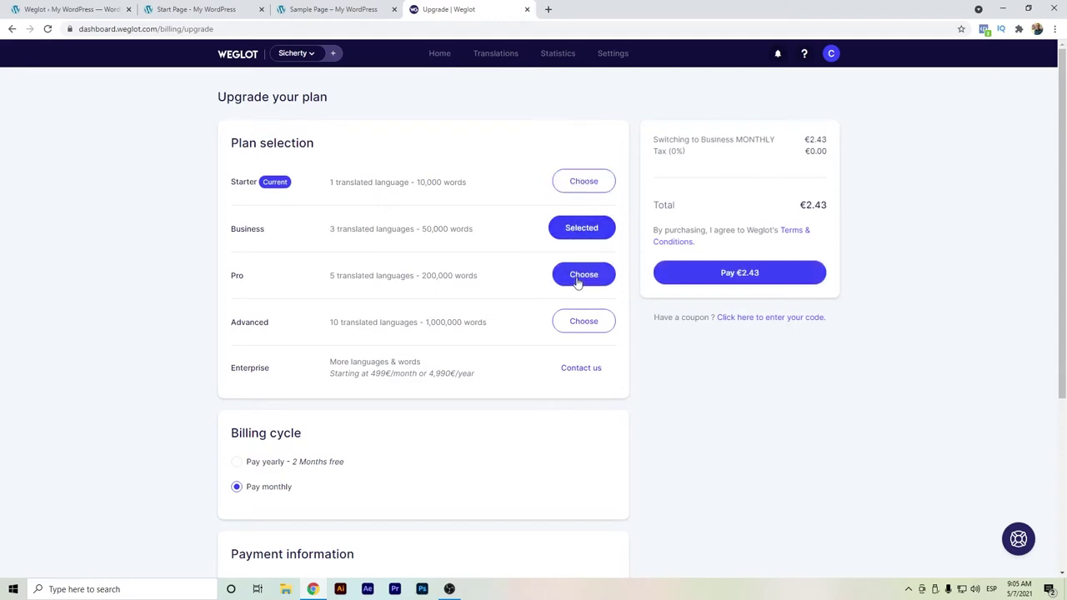
left_click(577, 279)
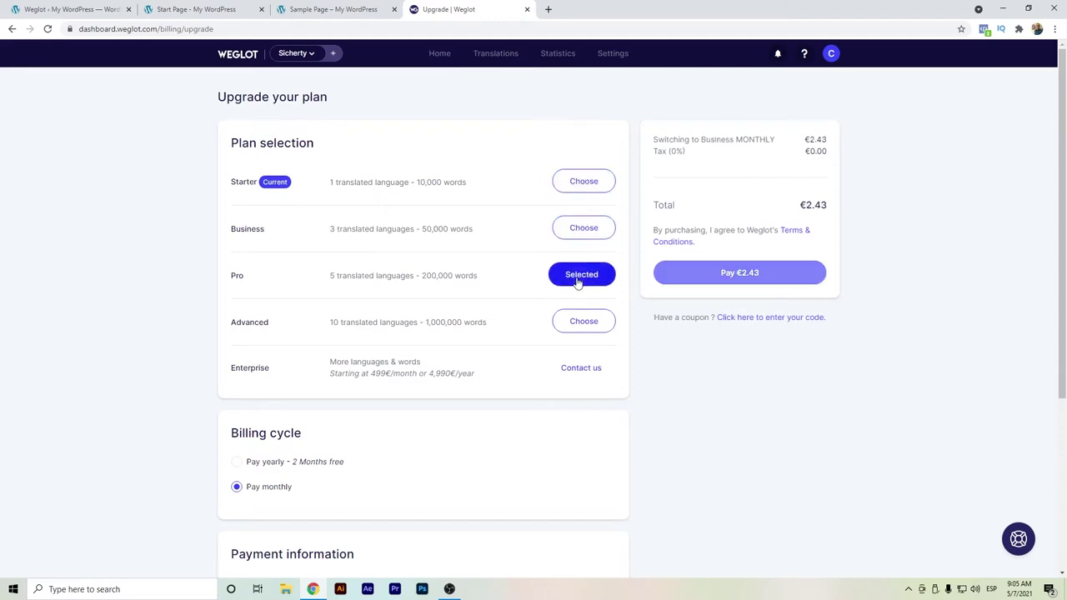
left_click(579, 332)
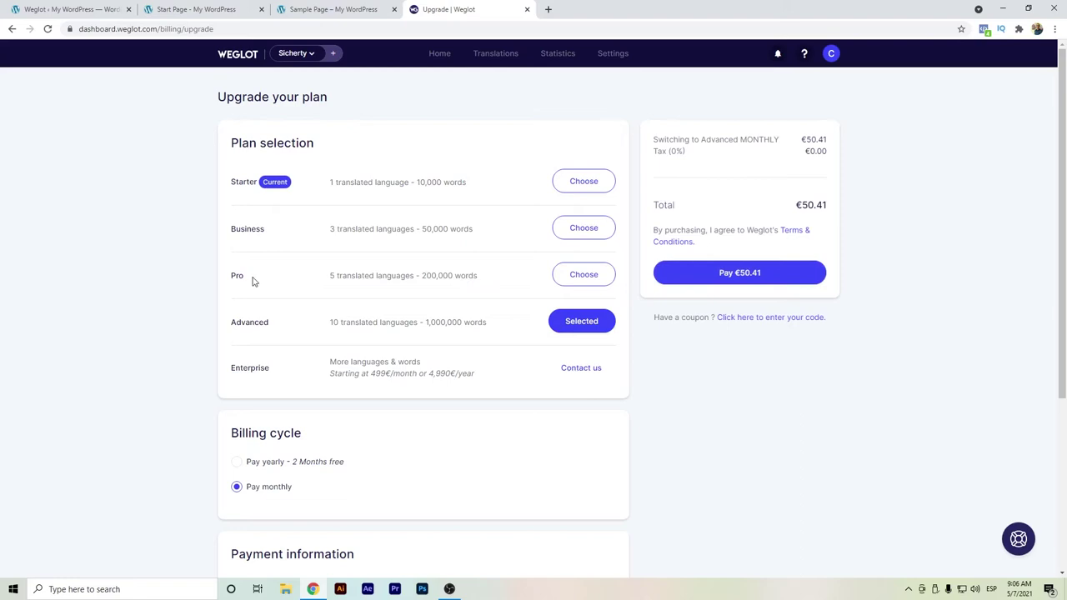
Step: Highlight the Pro plan's 200,000-word limit, then switch billing to Pay yearly
left_click_drag(232, 278, 510, 281)
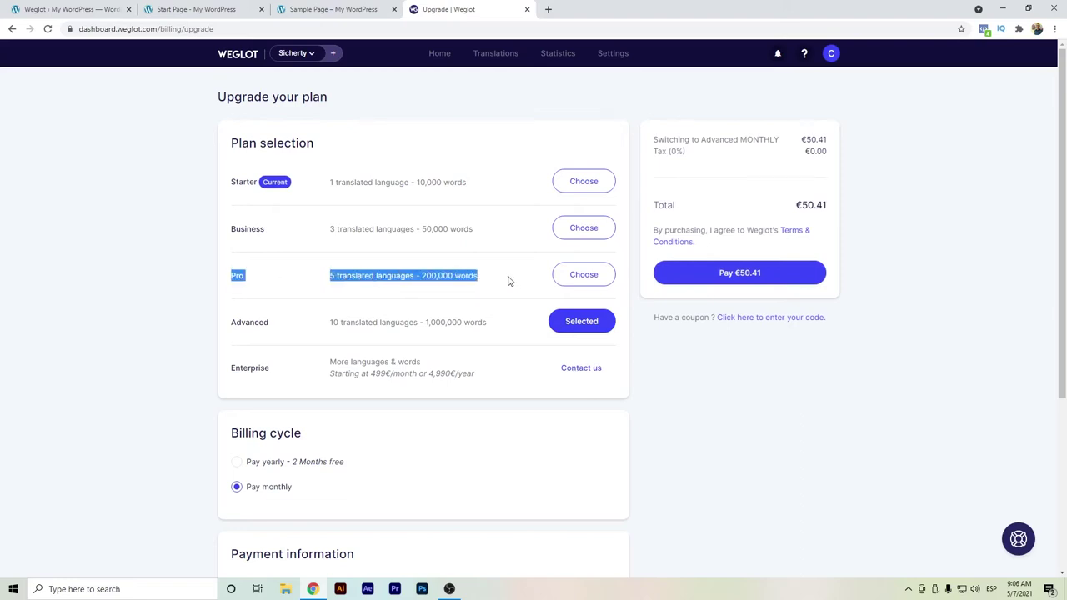
left_click(440, 279)
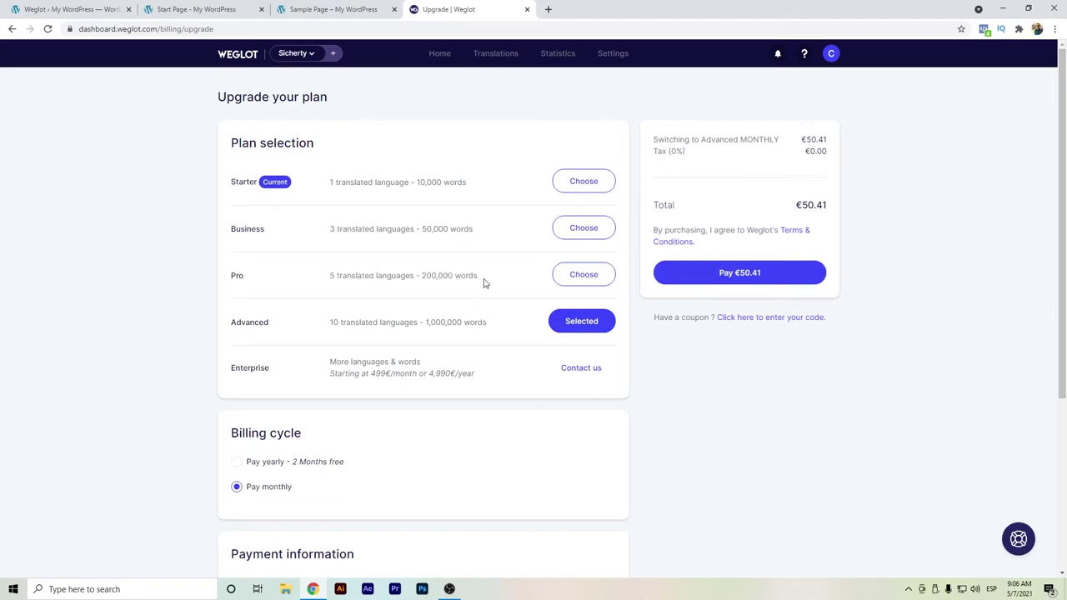
left_click_drag(485, 282, 336, 284)
left_click(330, 282)
left_click_drag(422, 275, 455, 278)
left_click(237, 463)
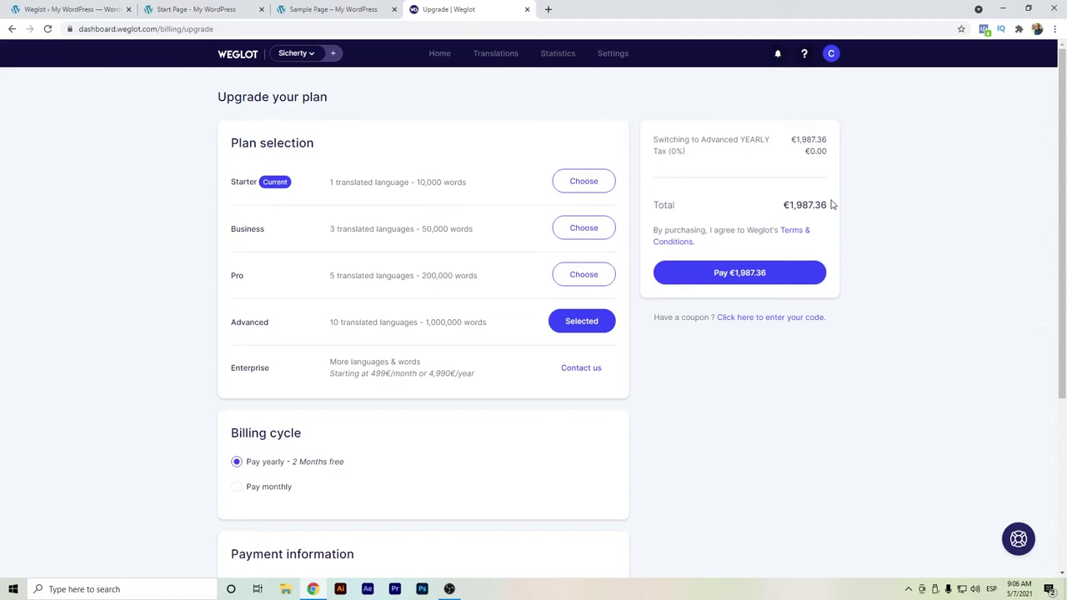
Step: Compare the Pro plan's limits and €487.36 total, then settle on Advanced yearly at €1,987.36
left_click(588, 276)
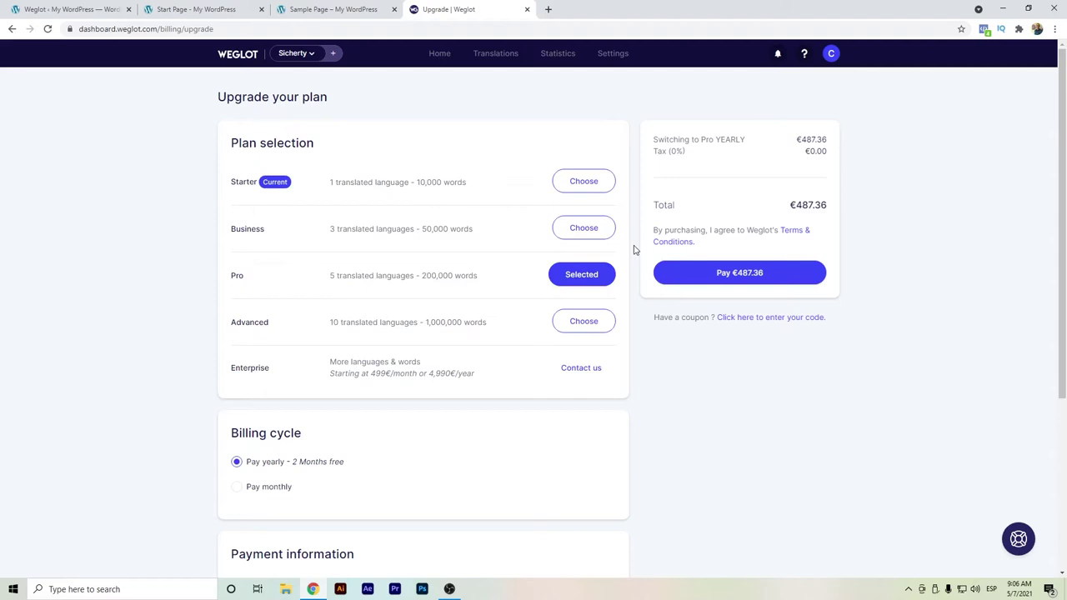
left_click_drag(326, 279, 515, 289)
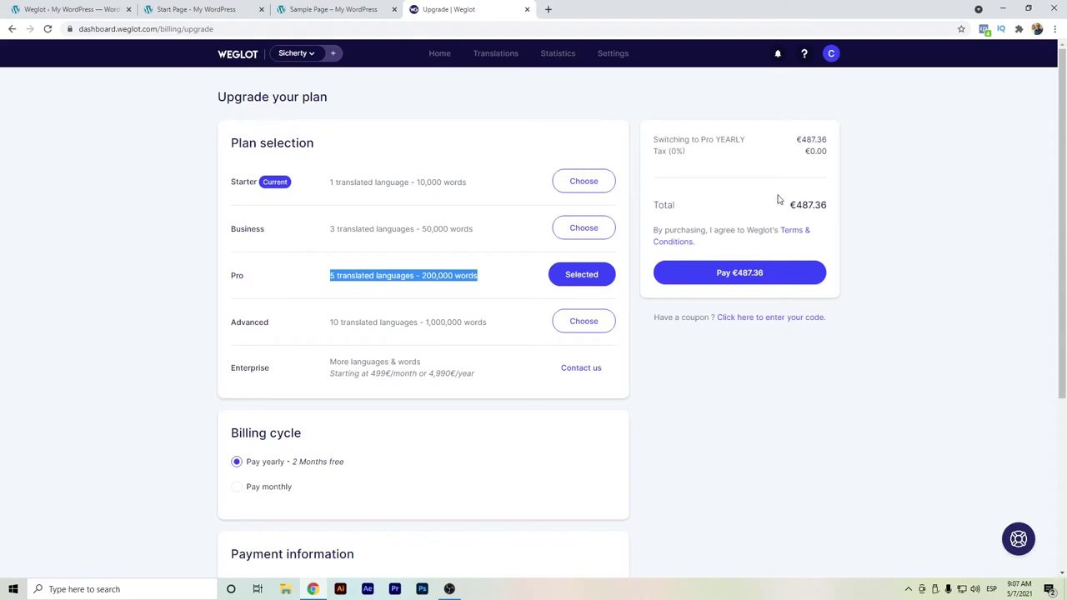
left_click_drag(792, 206, 835, 214)
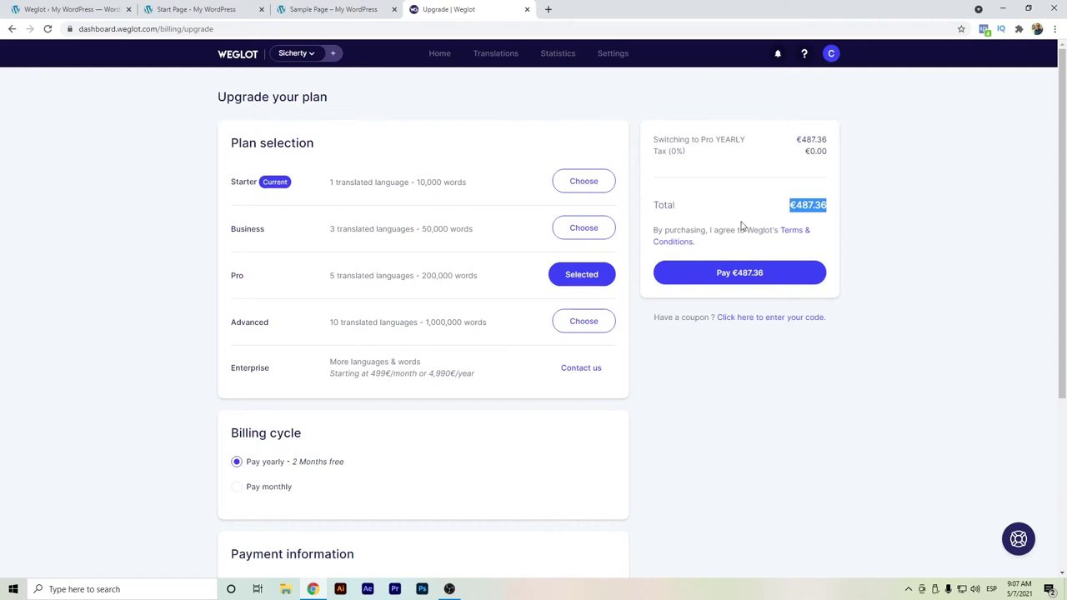
left_click(584, 321)
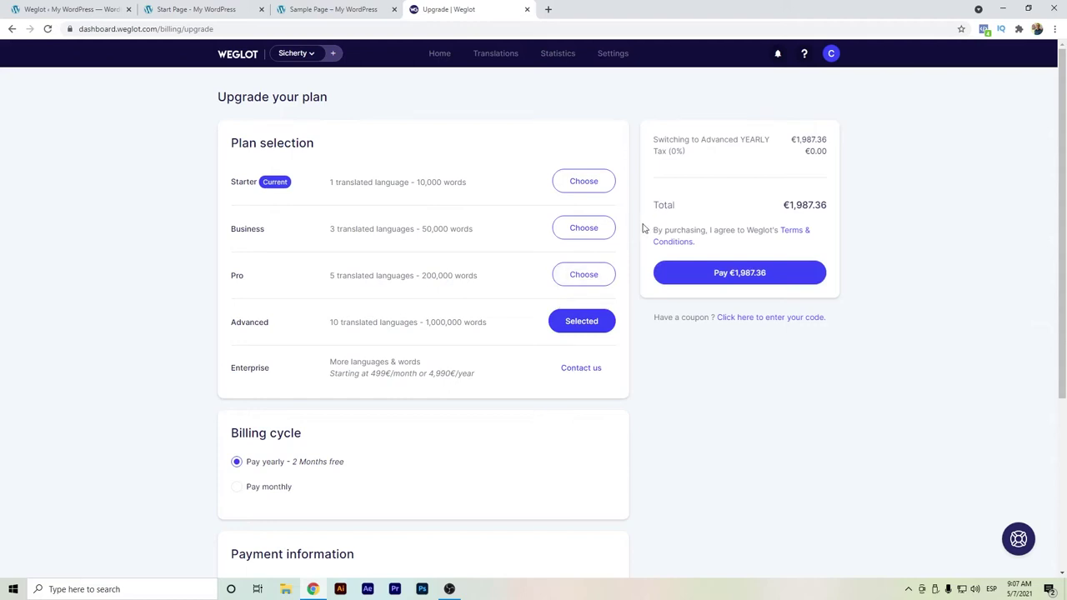
scroll(643, 227, "down", 1)
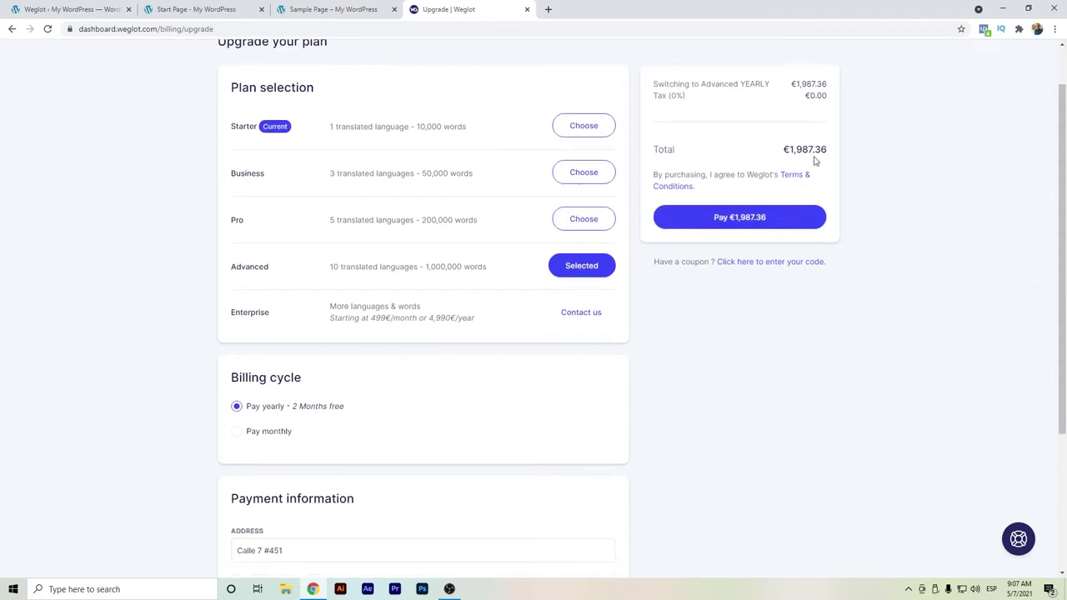
scroll(428, 377, "down", 1)
scroll(428, 380, "up", 2)
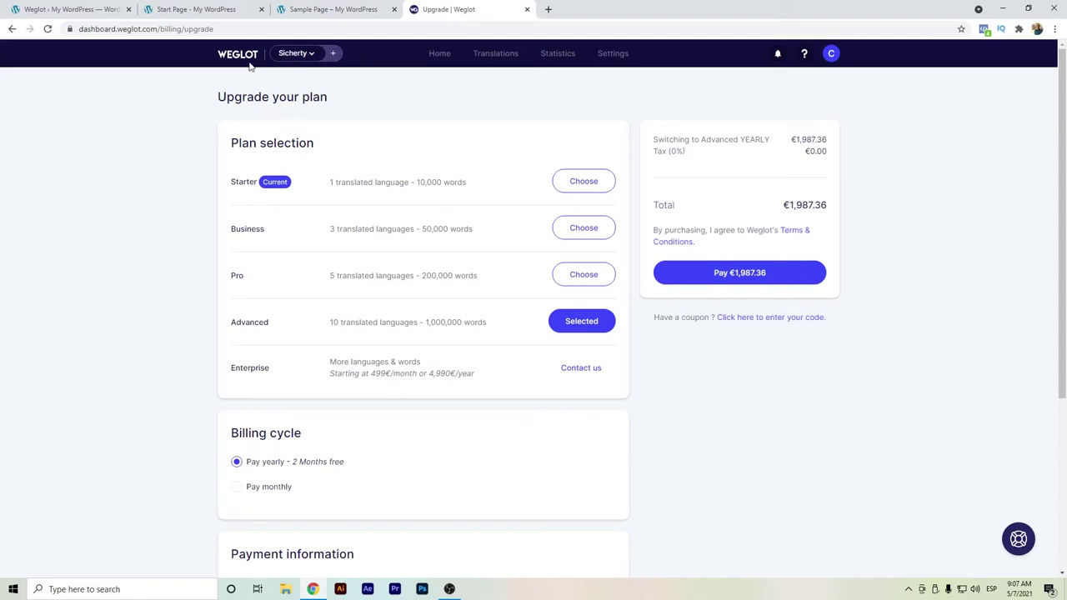
Step: Open the English → Spanish translation list from the dashboard and review strings like 'Mi WordPress'
left_click(250, 62)
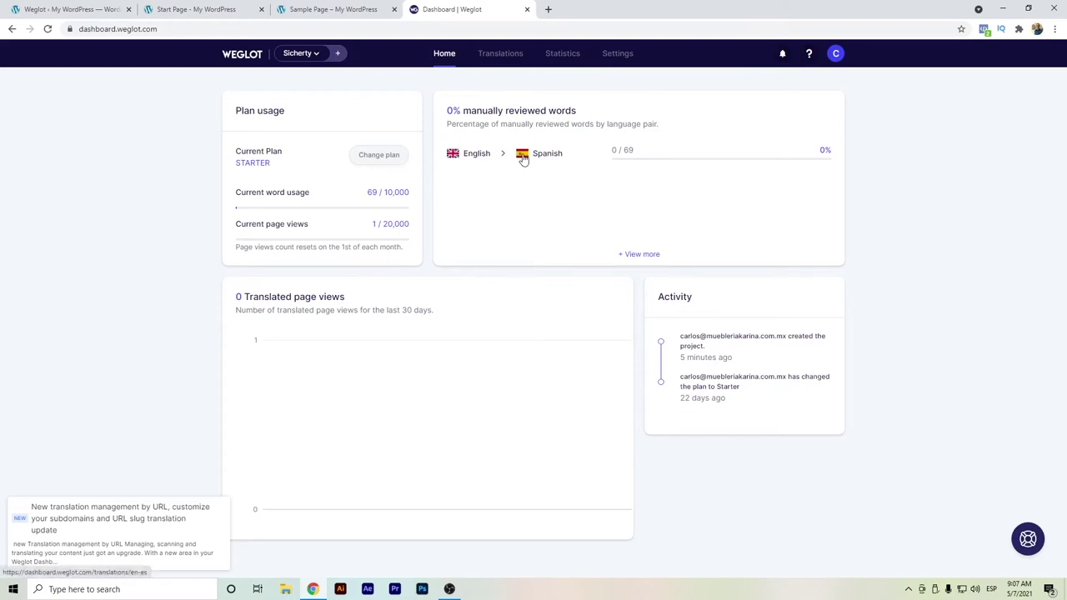
left_click(523, 158)
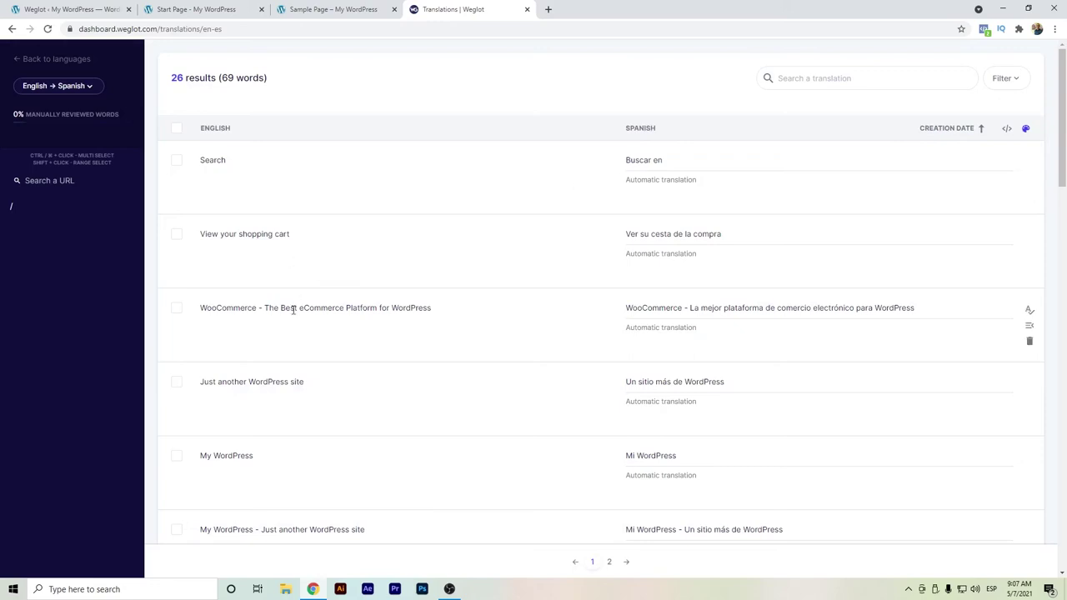
scroll(293, 313, "down", 1)
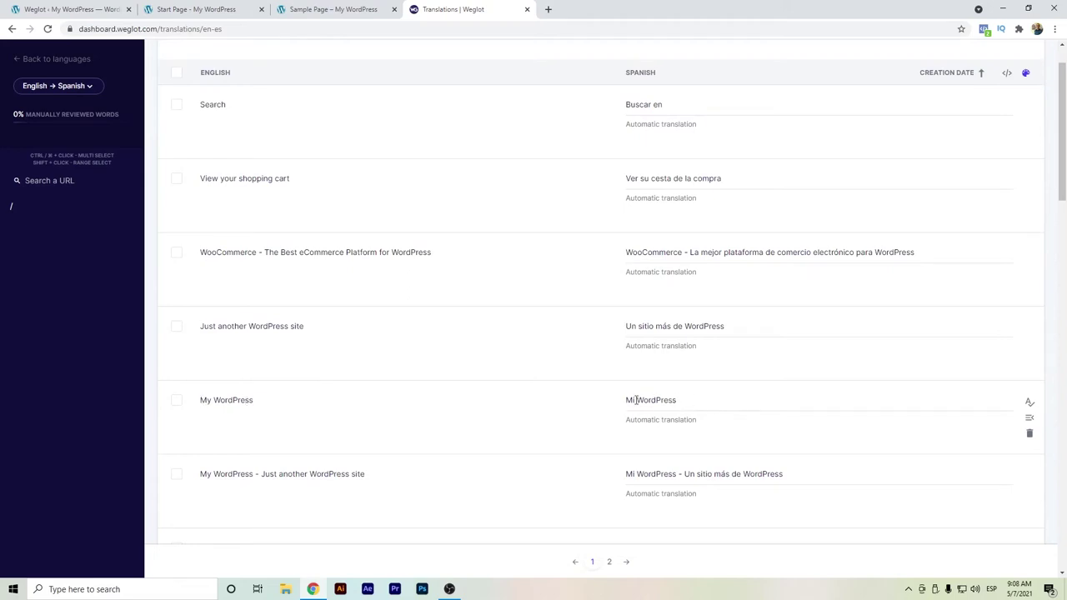
double_click(636, 400)
scroll(371, 423, "down", 2)
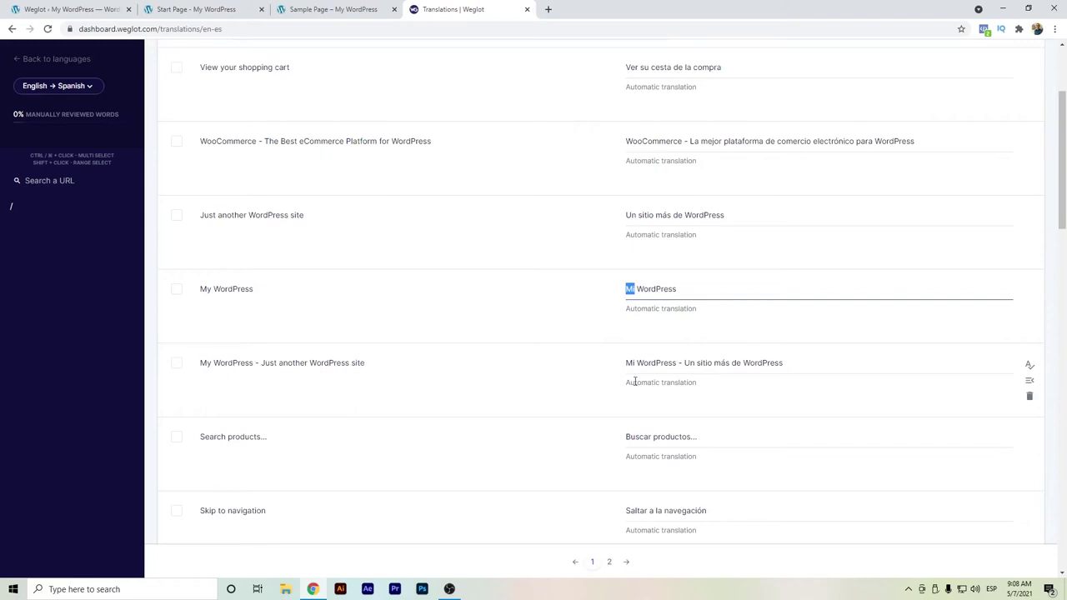
scroll(237, 403, "down", 6)
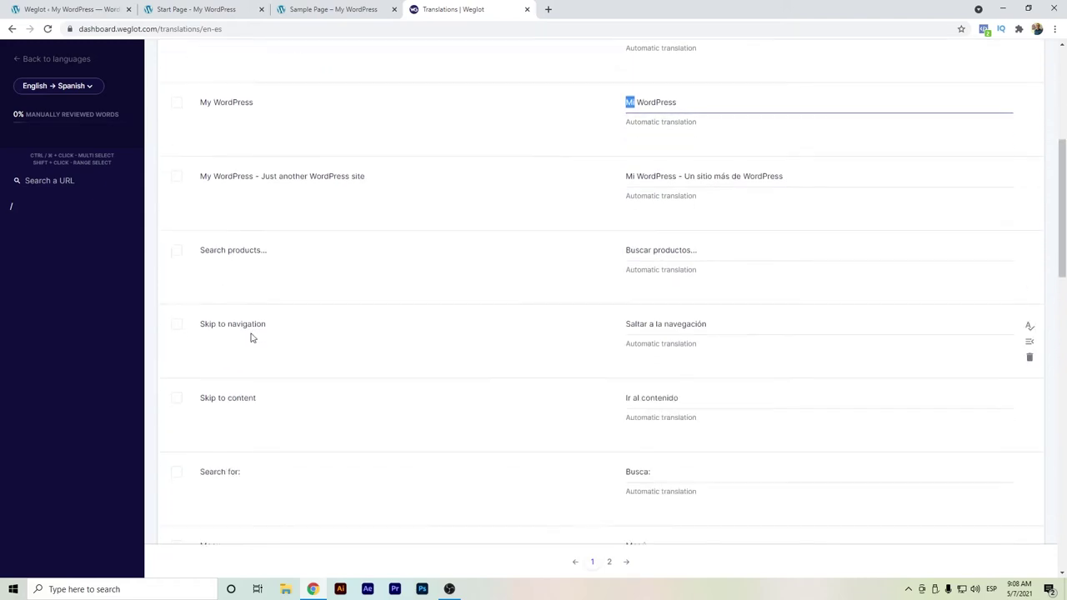
scroll(252, 338, "down", 15)
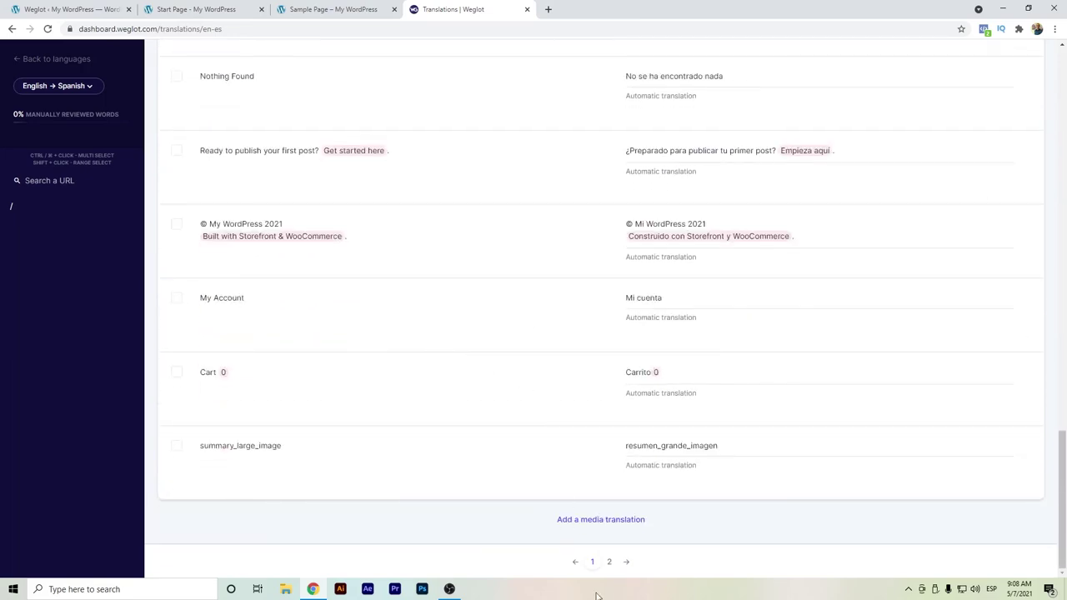
Step: Show page 2 of the Spanish translations, where View cart is translated as Ver carrito, without adding a media translation
left_click(611, 564)
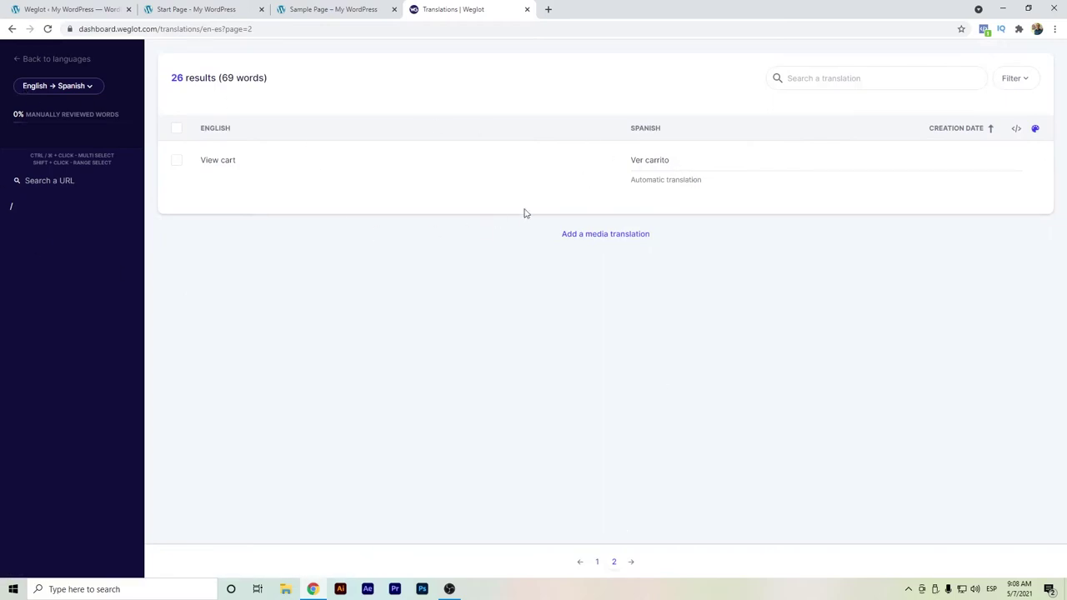
left_click(630, 236)
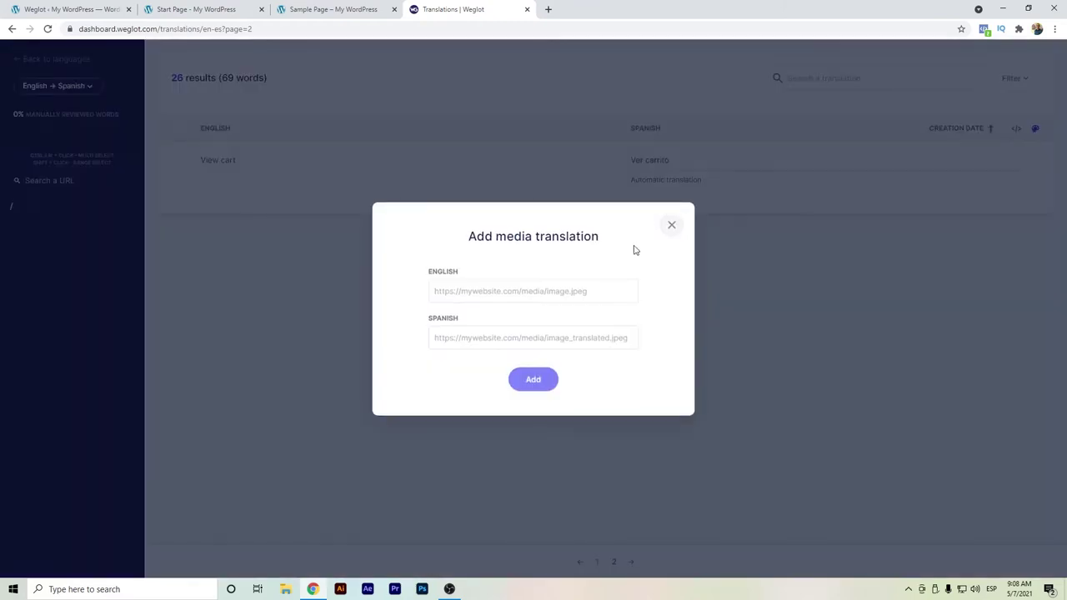
left_click(483, 295)
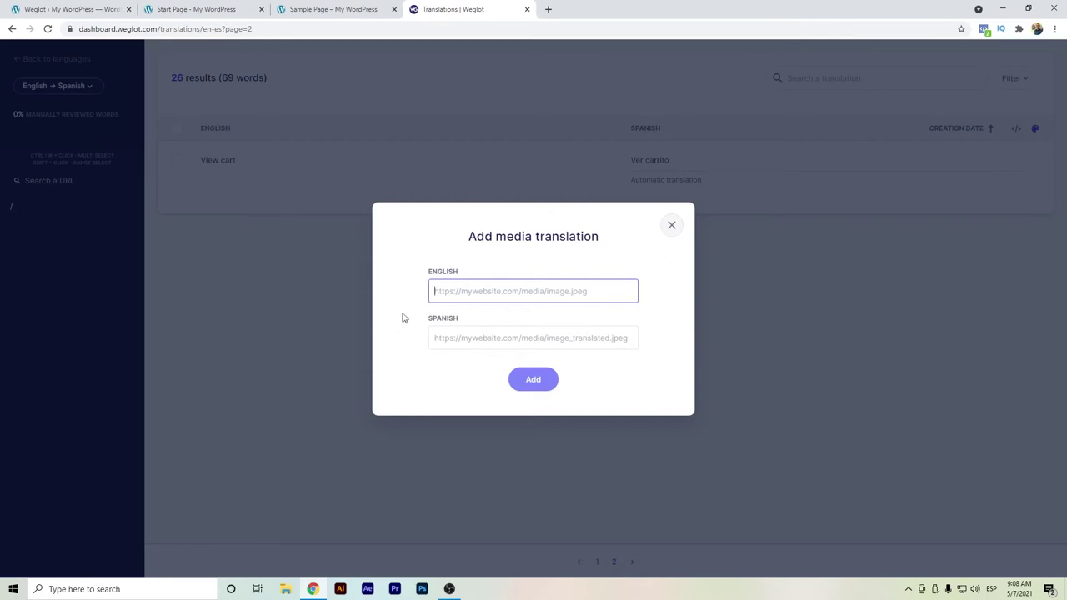
left_click(672, 227)
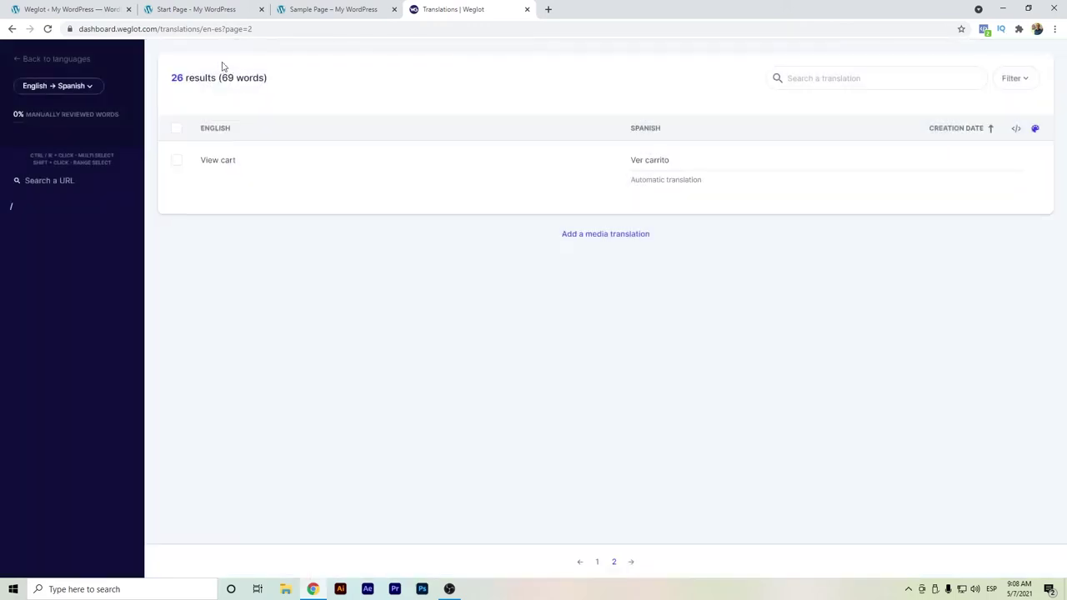
Step: Scan the website from the URLs view and add all found pages to the list
left_click(56, 60)
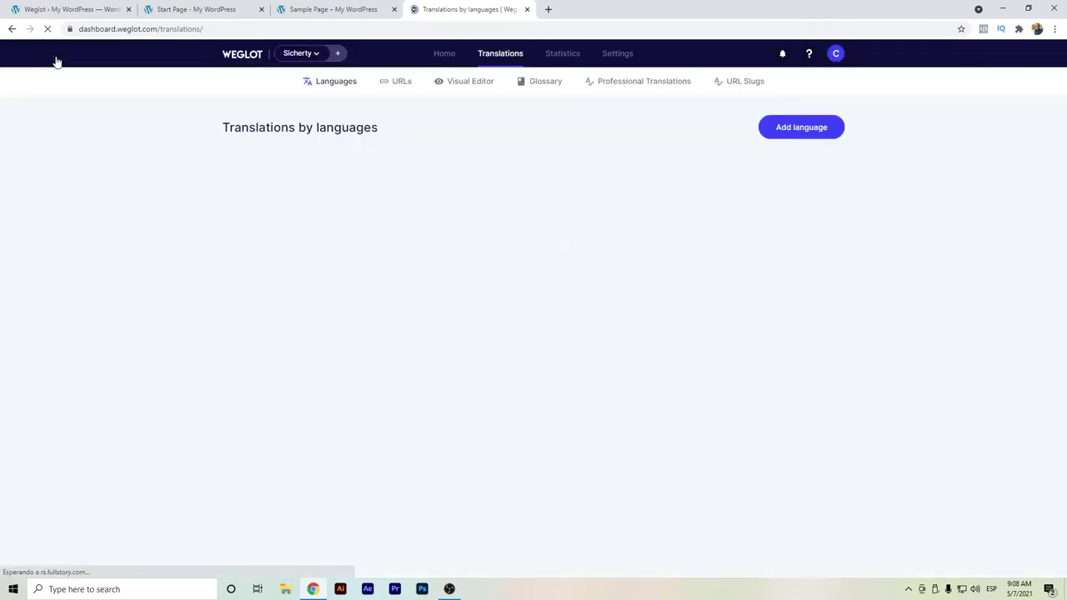
left_click(386, 86)
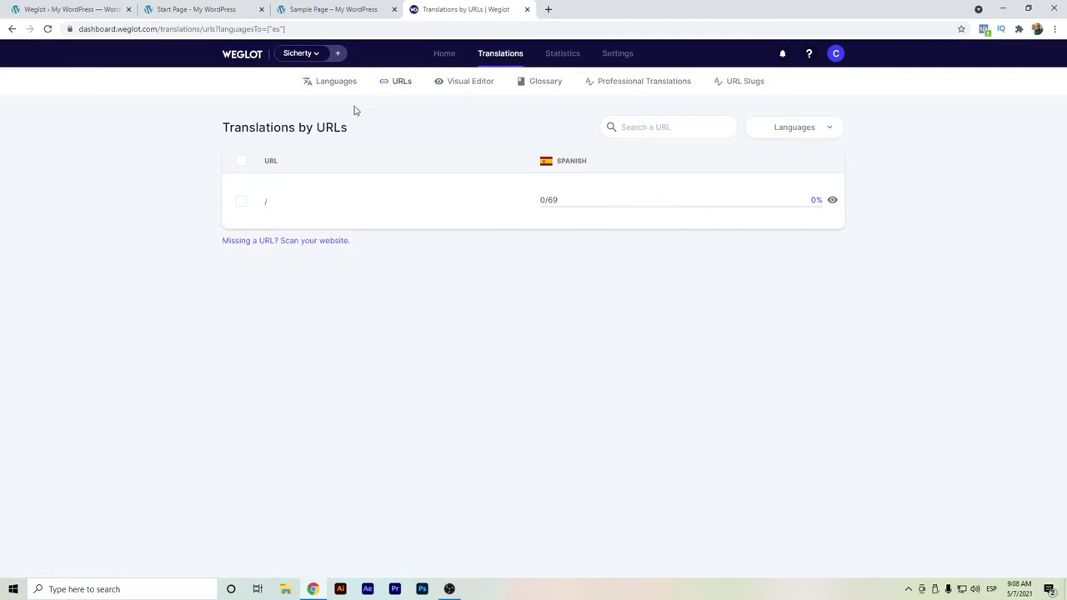
left_click(292, 245)
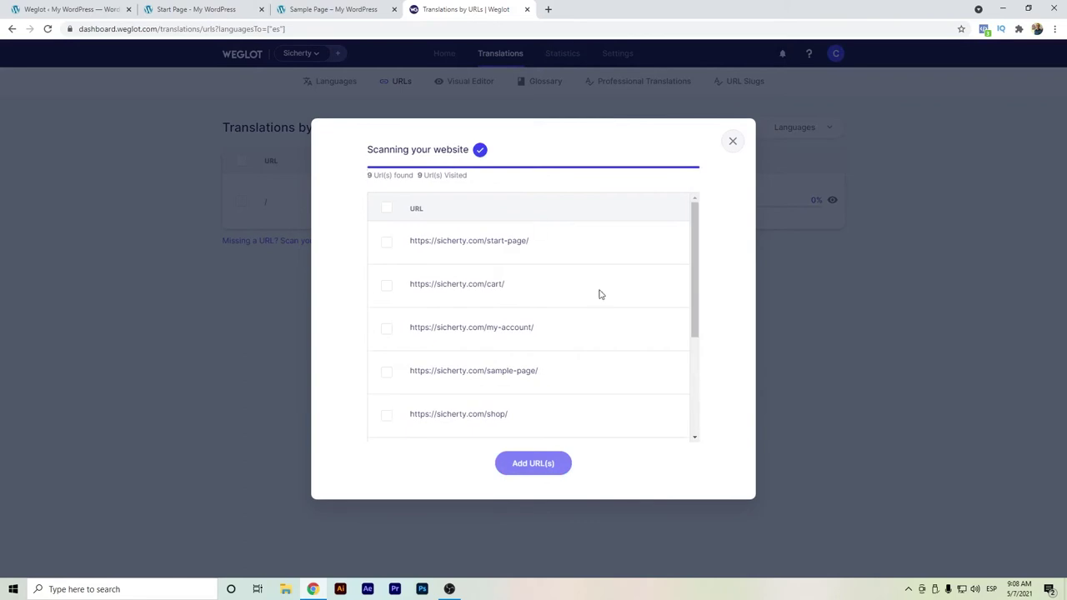
left_click(386, 207)
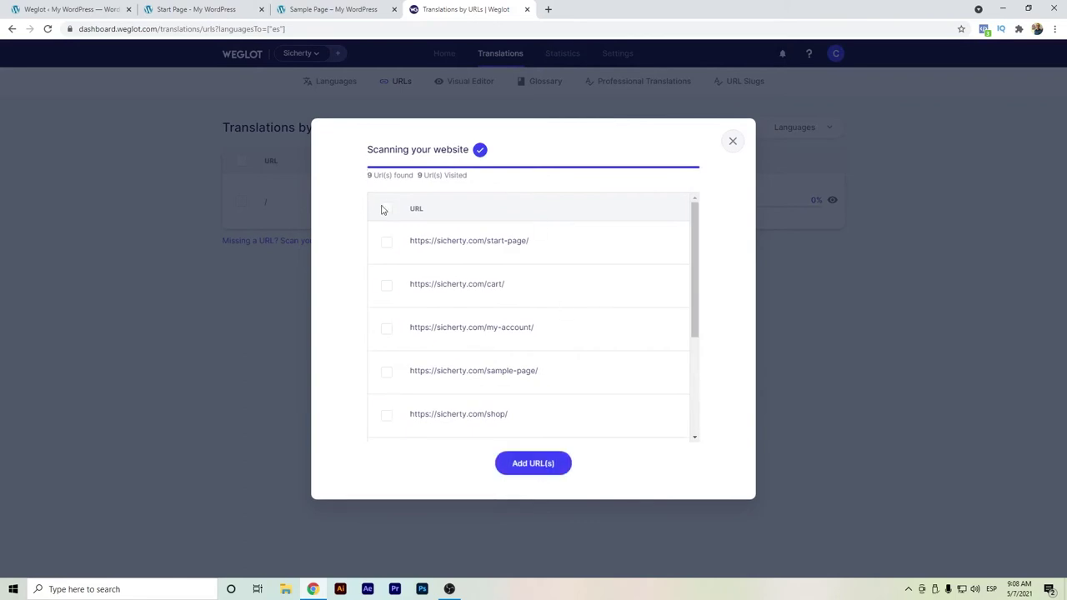
left_click(510, 468)
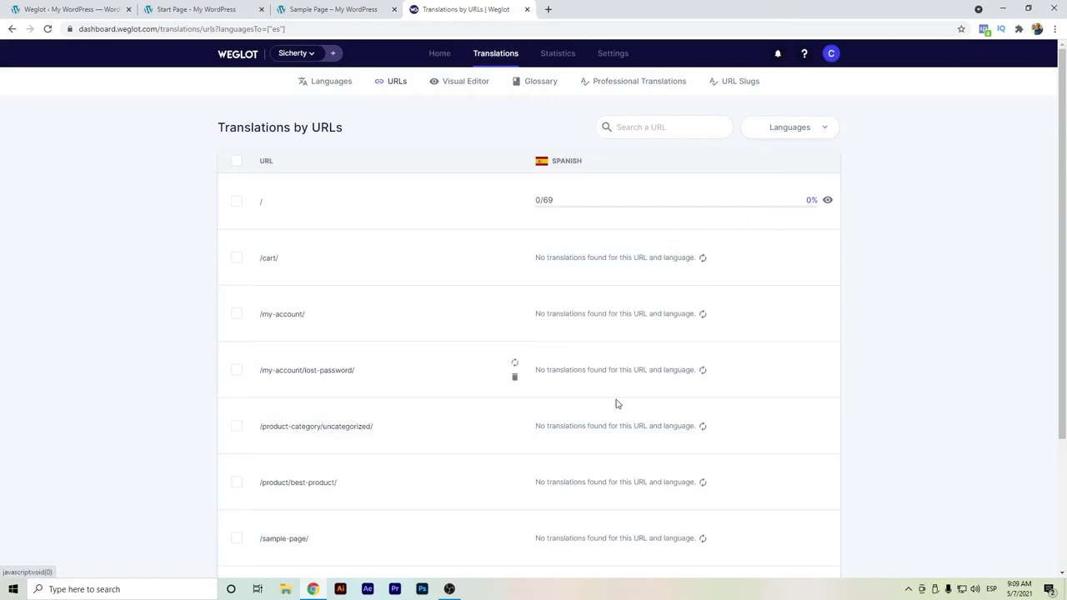
Step: Sync the content of the /sample-page and /shop URLs
scroll(460, 251, "down", 2)
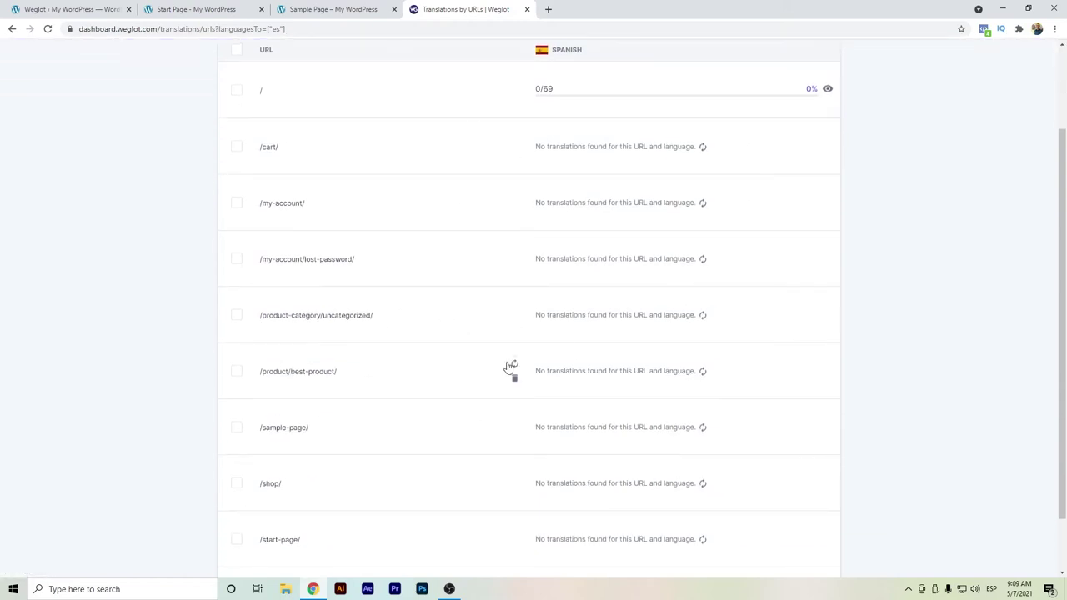
left_click(703, 428)
left_click(703, 485)
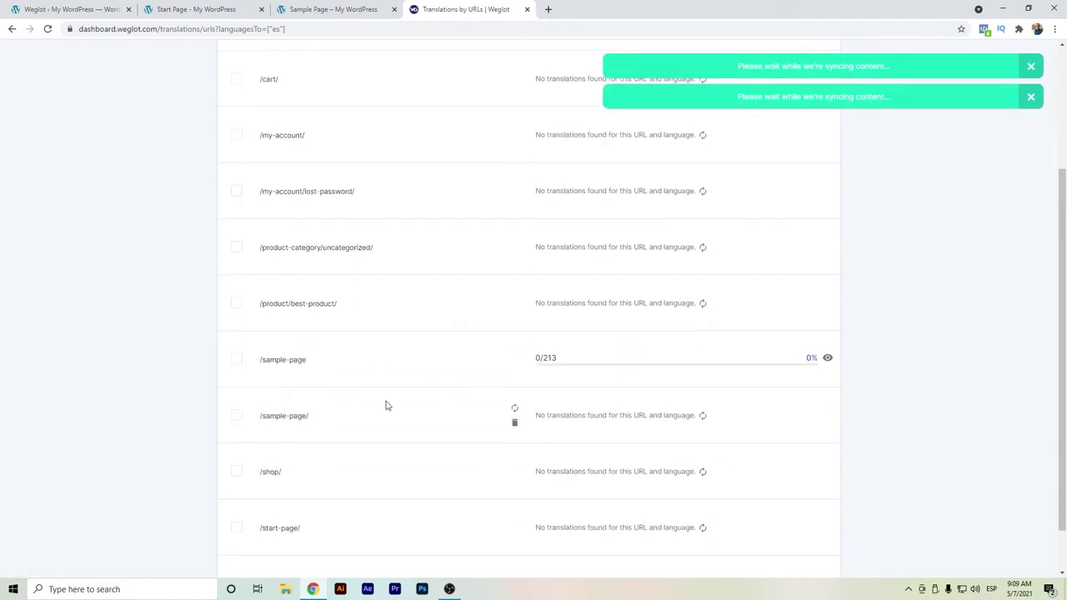
scroll(550, 392, "down", 2)
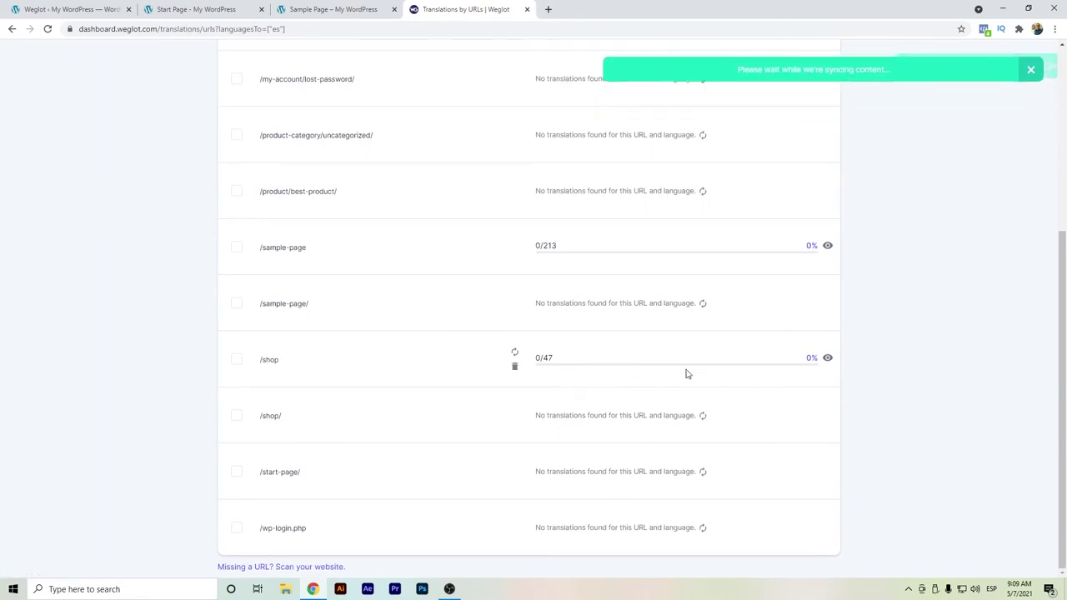
scroll(687, 374, "up", 4)
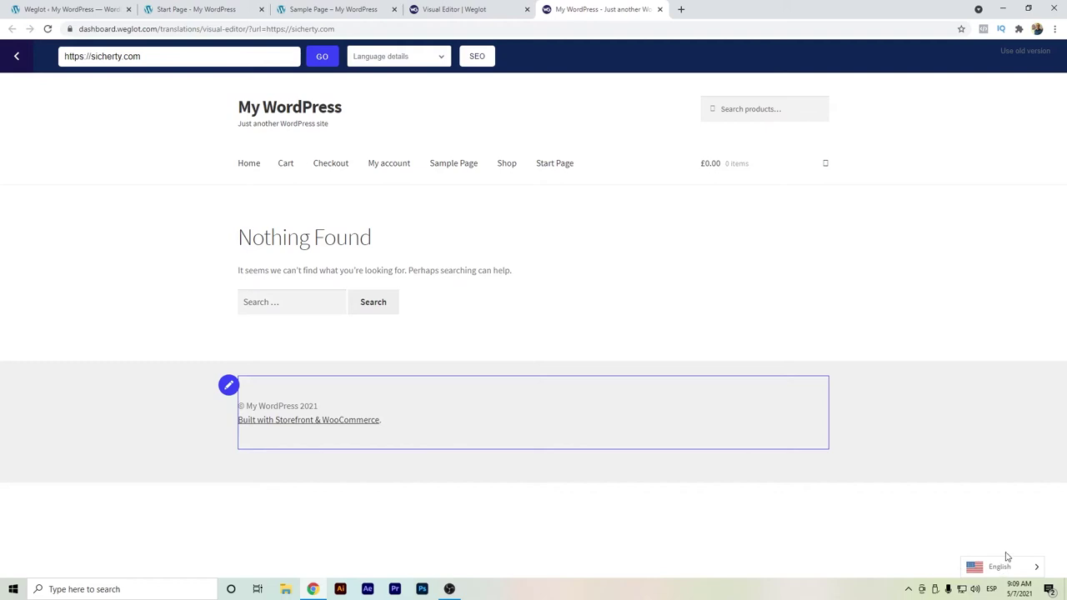
left_click(1001, 568)
left_click(1001, 550)
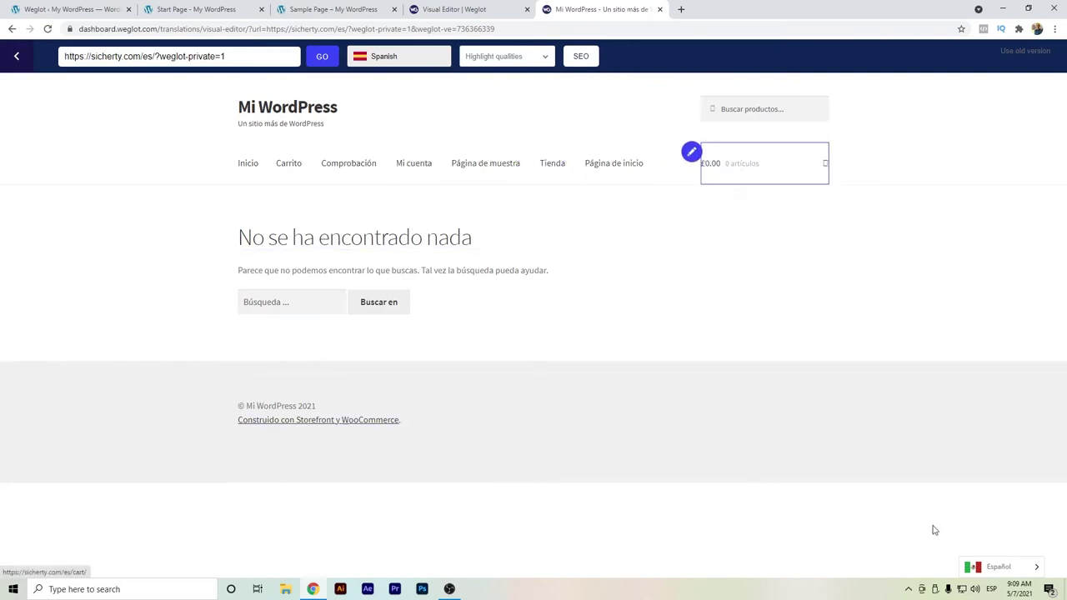
mouse_move(986, 565)
left_click(1003, 548)
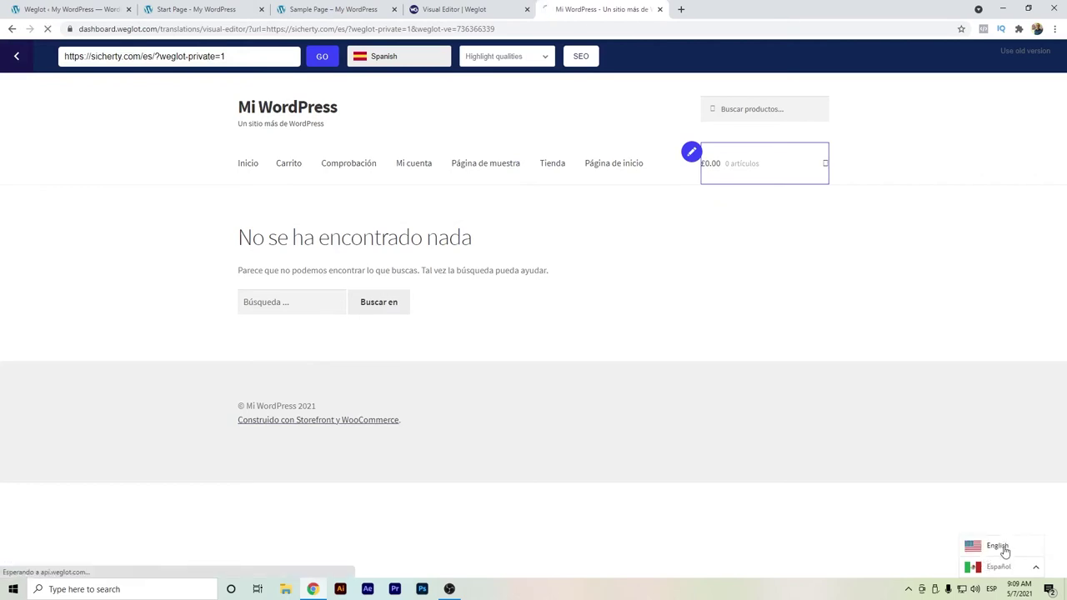
left_click(220, 151)
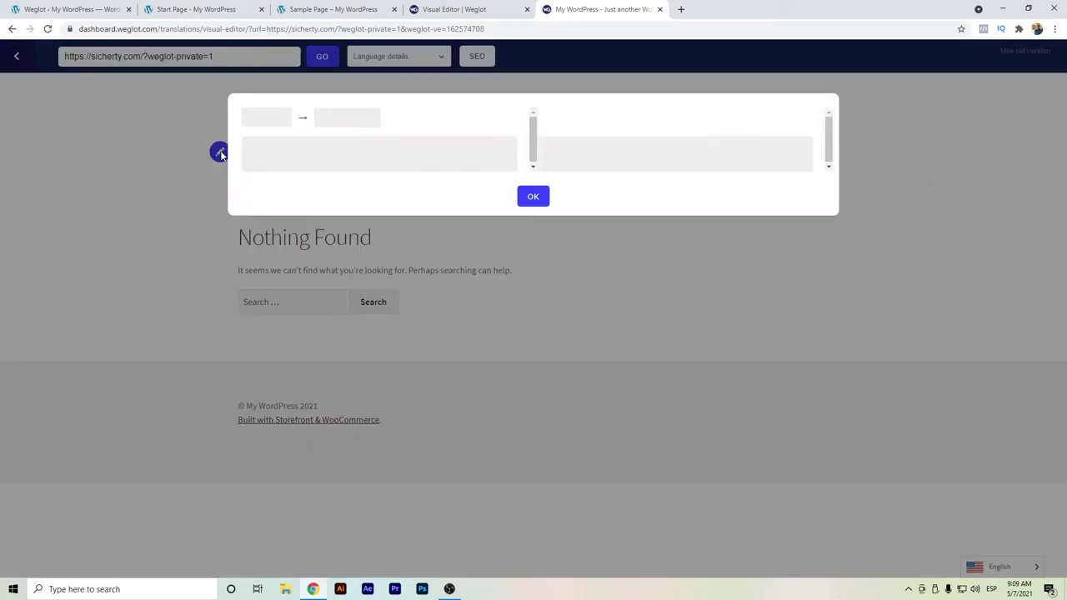
left_click(544, 212)
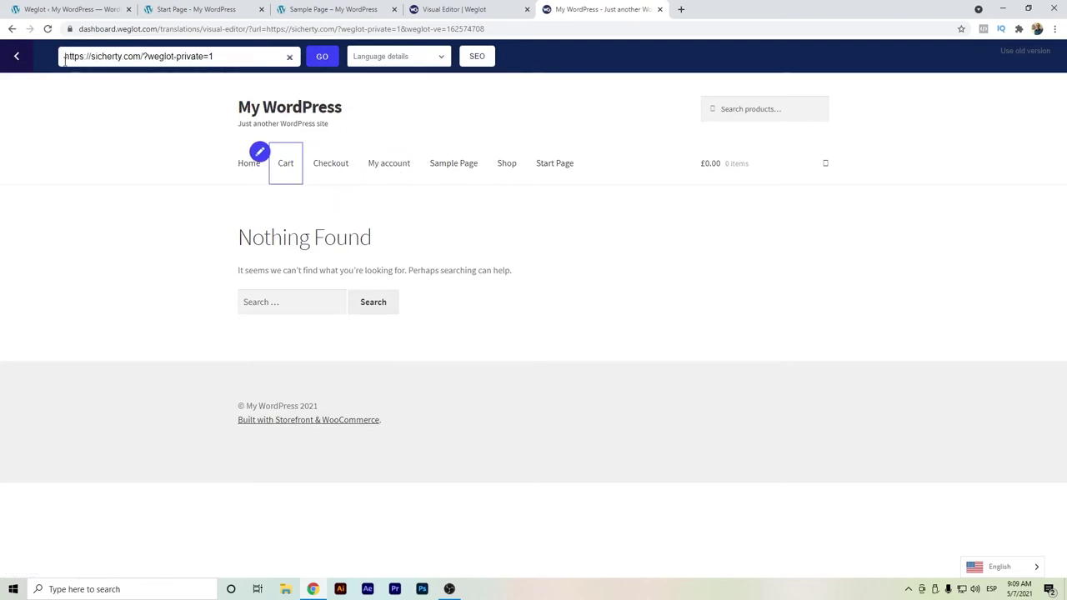
left_click(17, 57)
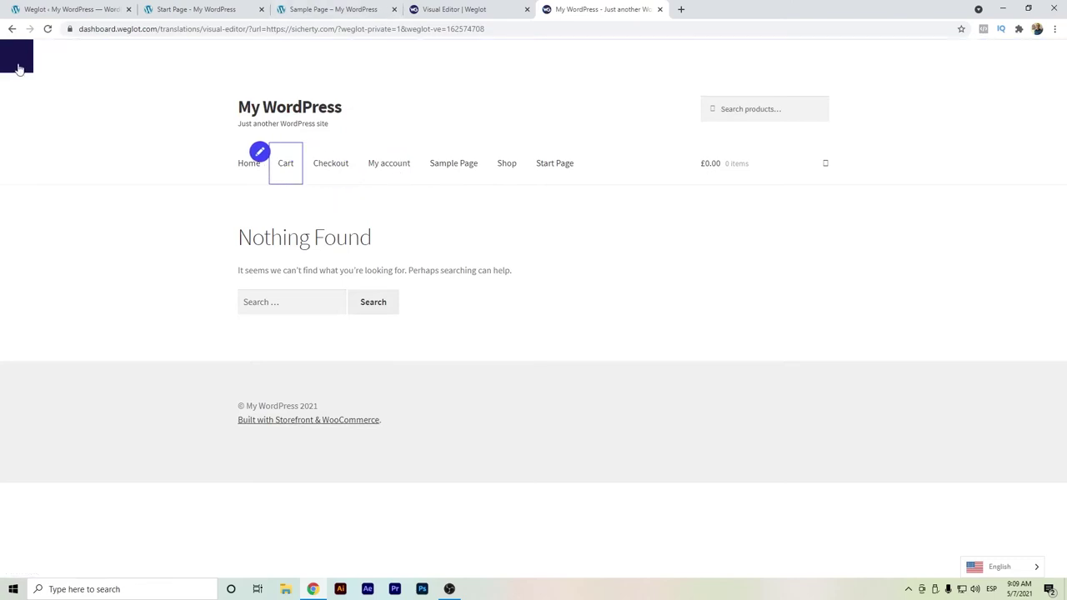
left_click(18, 66)
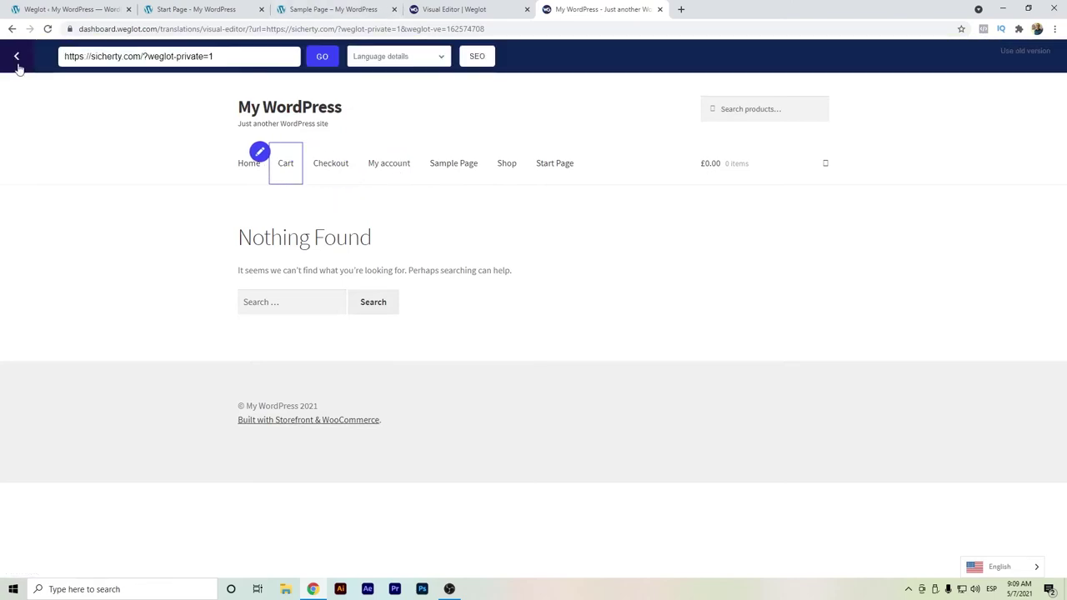
left_click(660, 10)
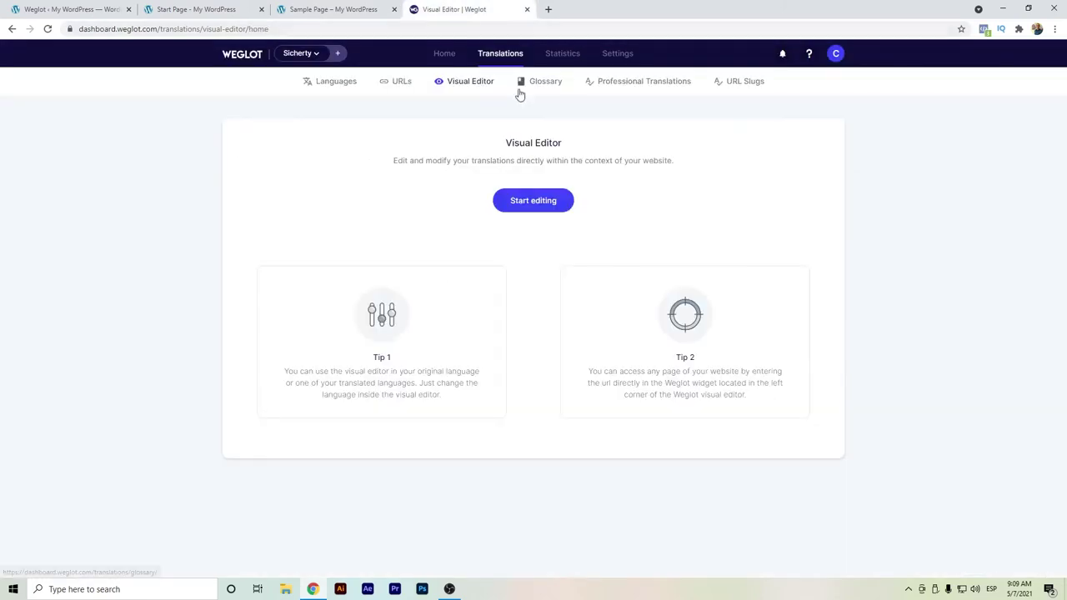
Step: Add a Never translate glossary rule for 'Wordpress' and reload to confirm it's saved
left_click(552, 85)
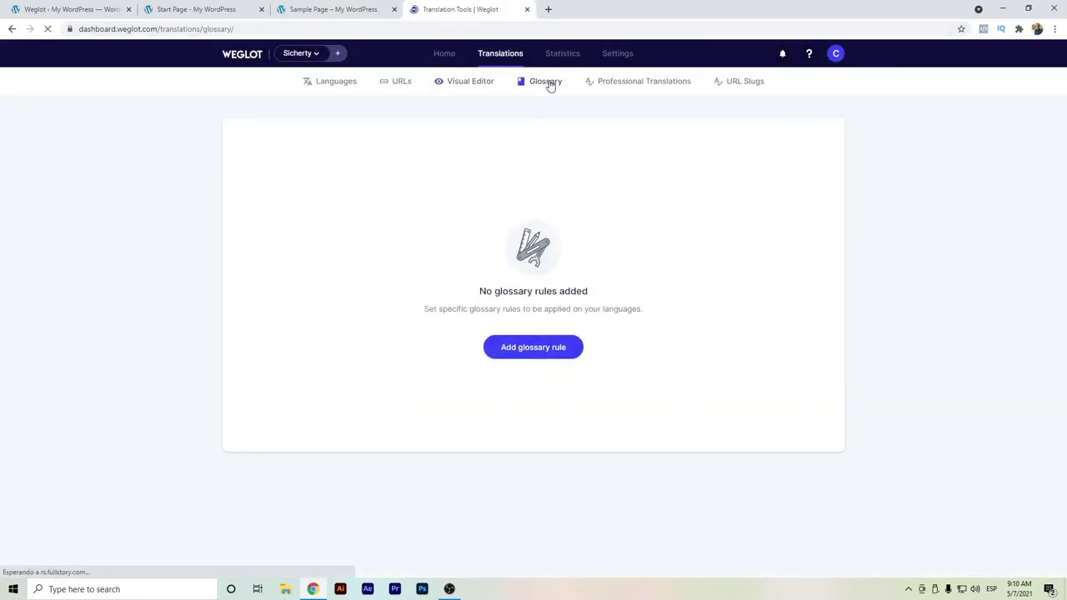
left_click(526, 348)
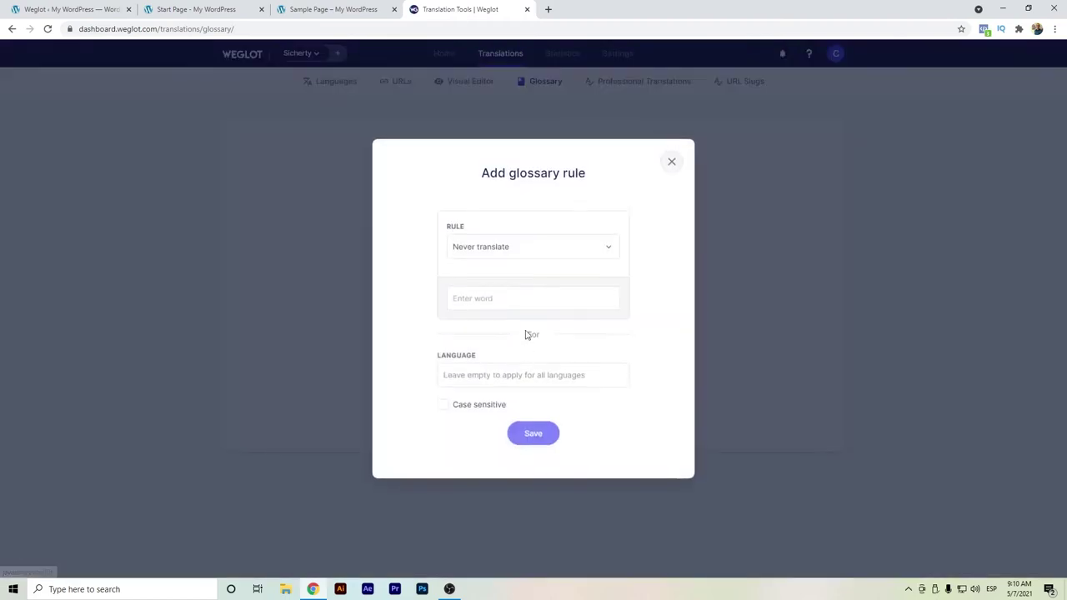
left_click(519, 290)
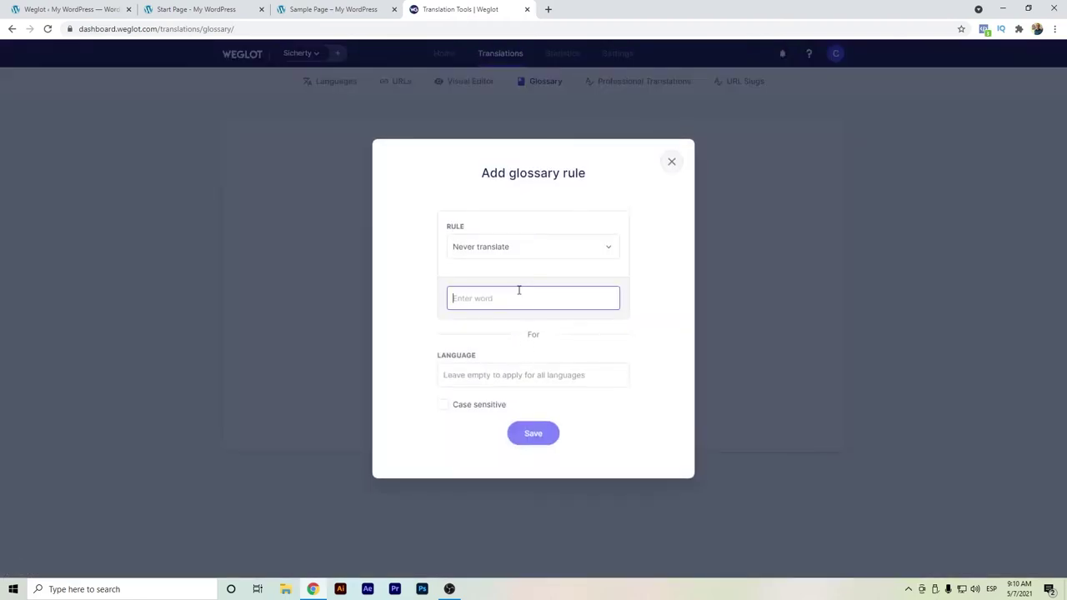
type("Wordpress")
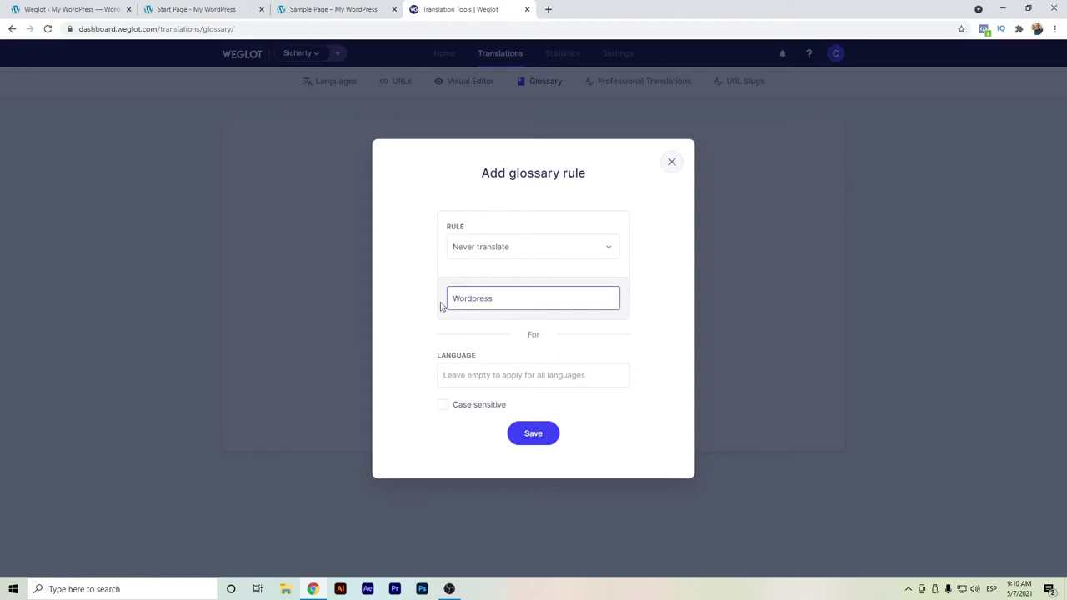
left_click(529, 435)
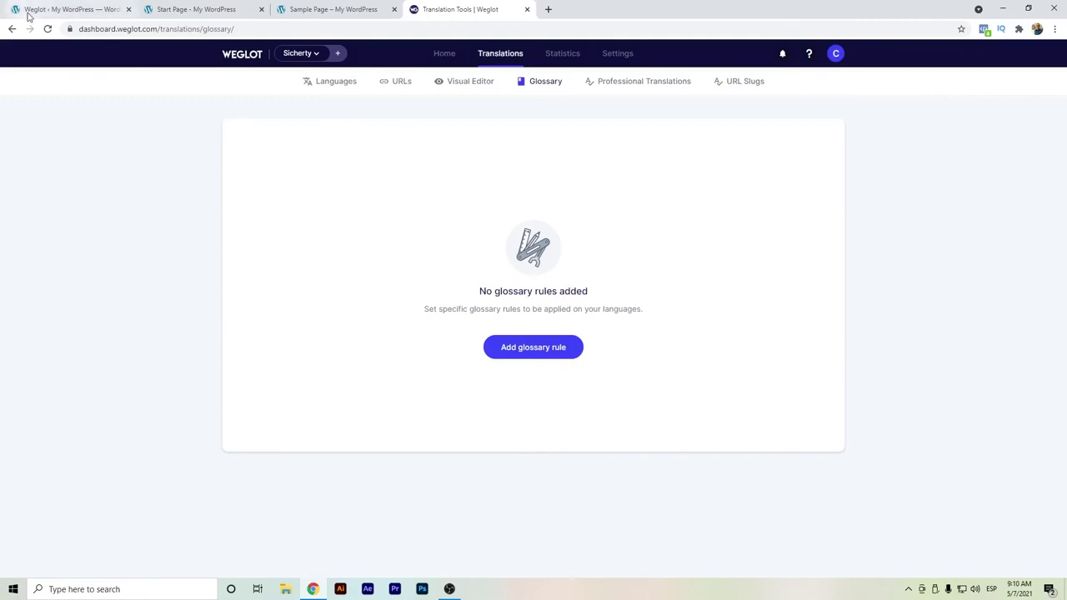
left_click(47, 28)
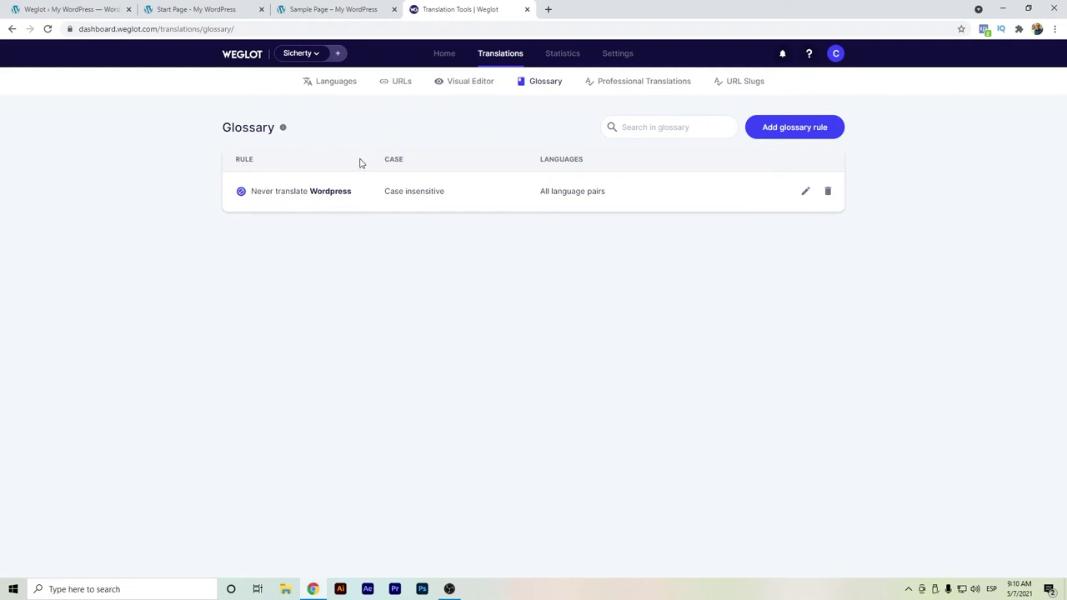
Step: Review the Professional Translations, URL Slugs and Statistics pages, then go to Settings
left_click(620, 87)
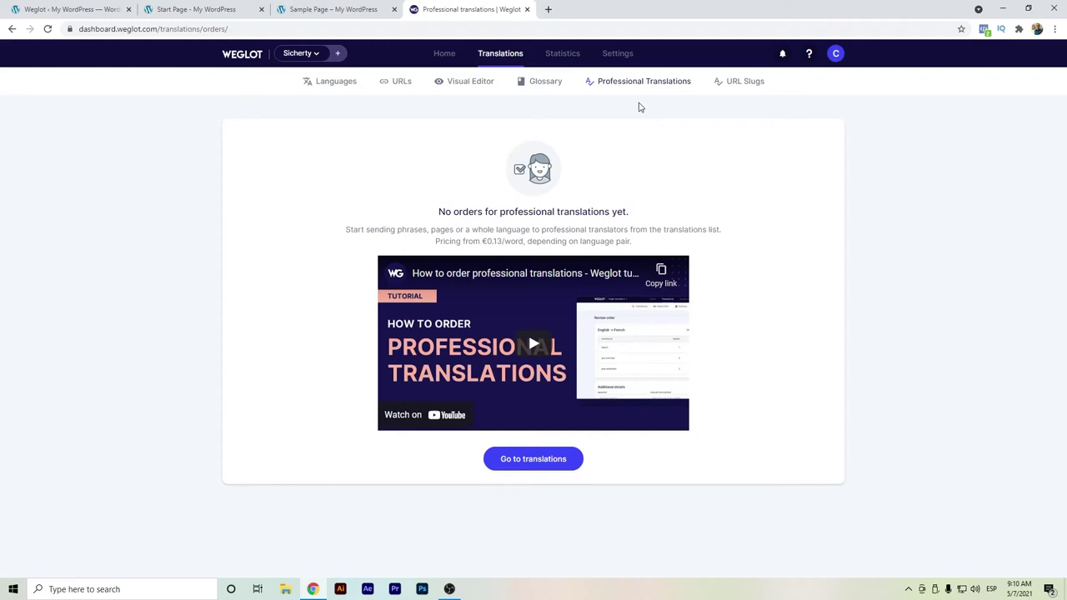
left_click(739, 89)
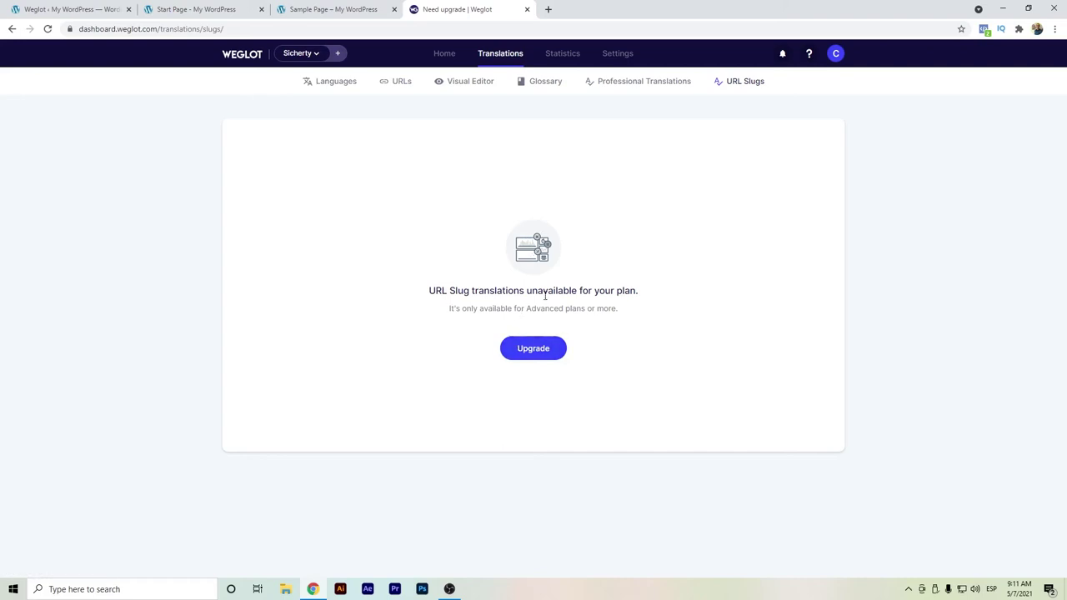
left_click(562, 55)
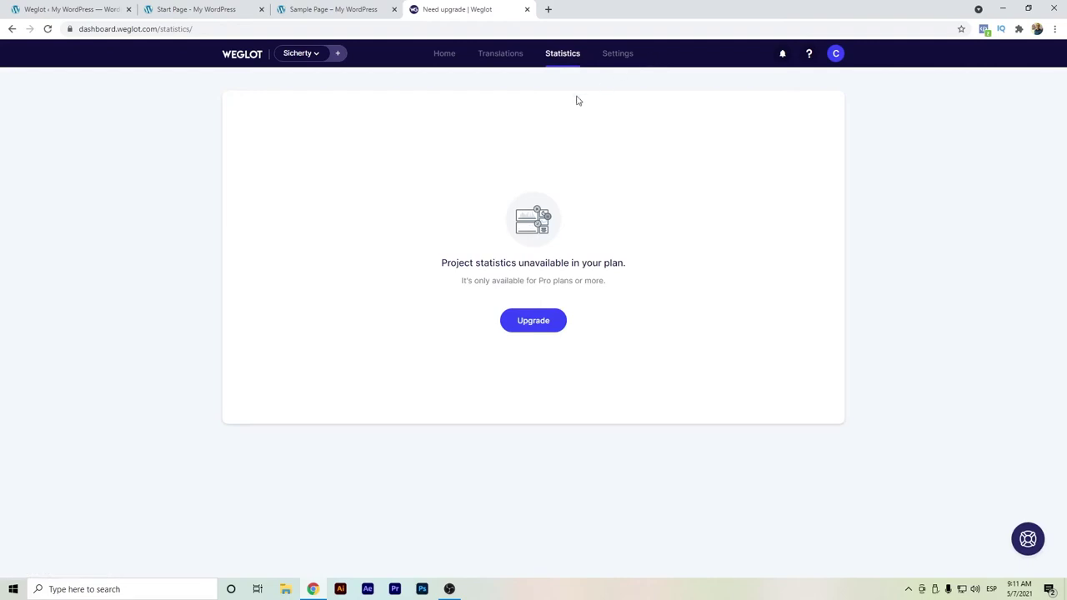
left_click(618, 55)
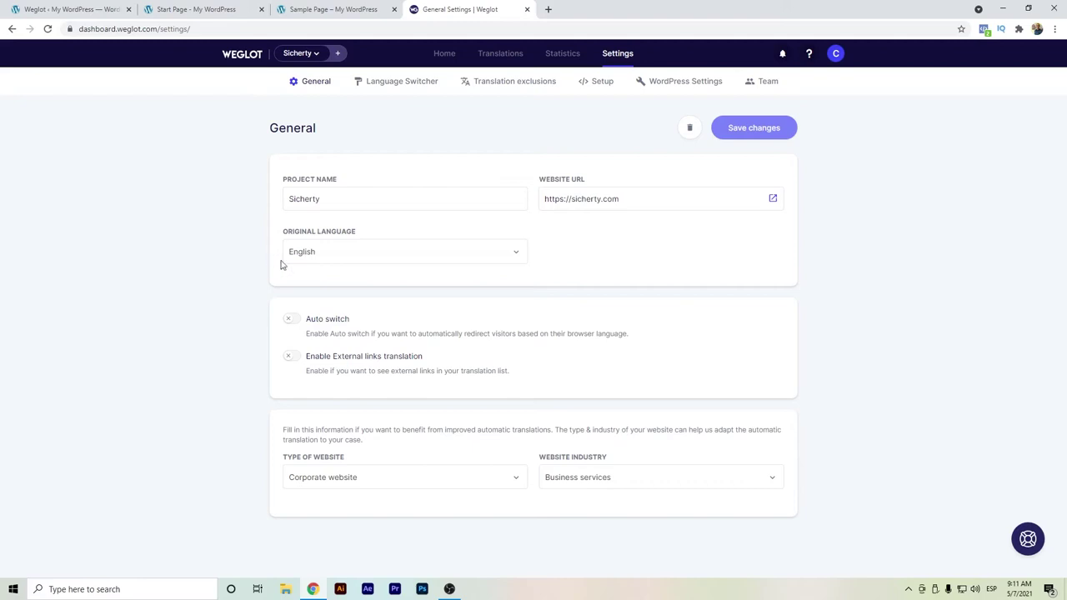
Step: Toggle Auto switch on and back off, then review the Language Switcher settings
left_click(290, 321)
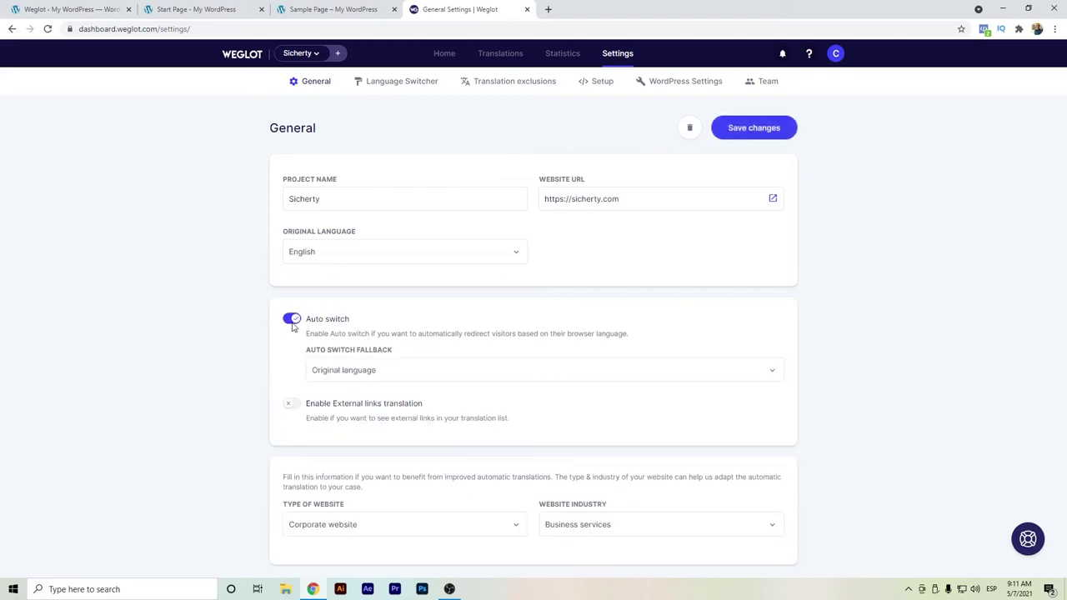
left_click(291, 320)
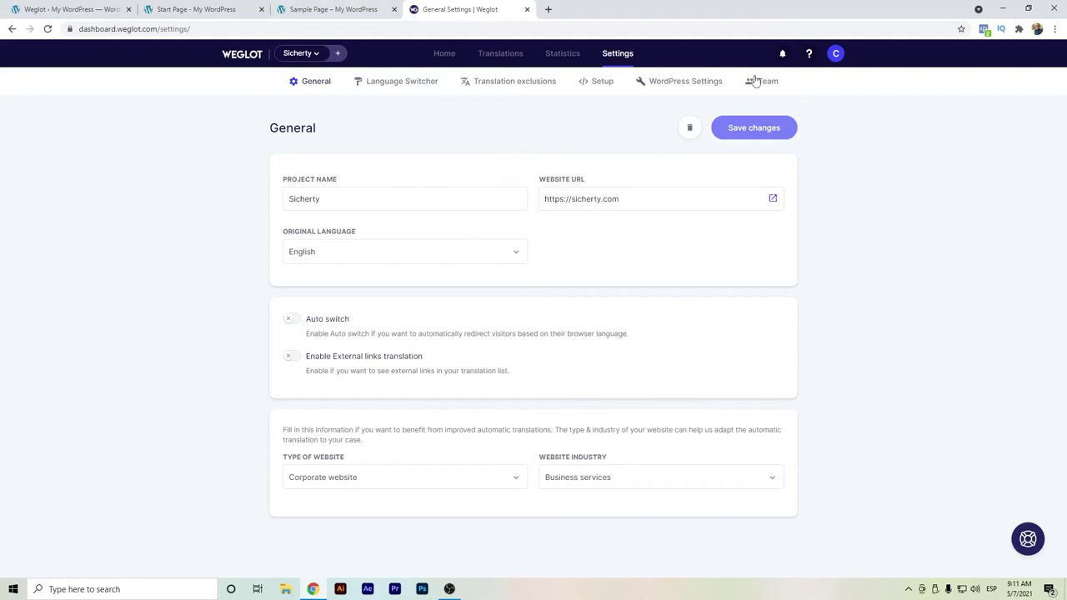
left_click(381, 80)
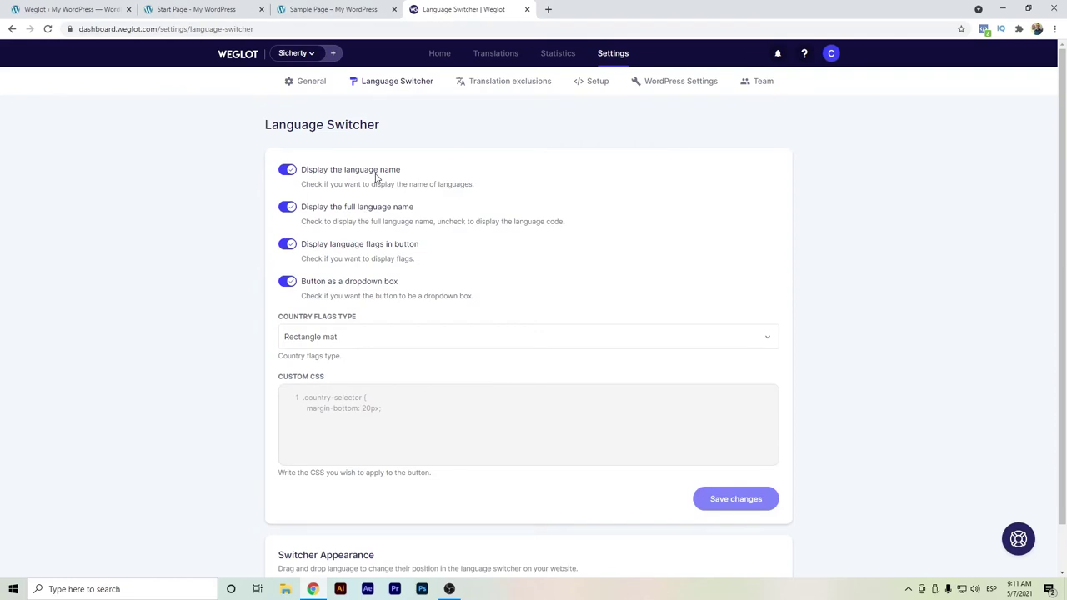
scroll(376, 178, "down", 1)
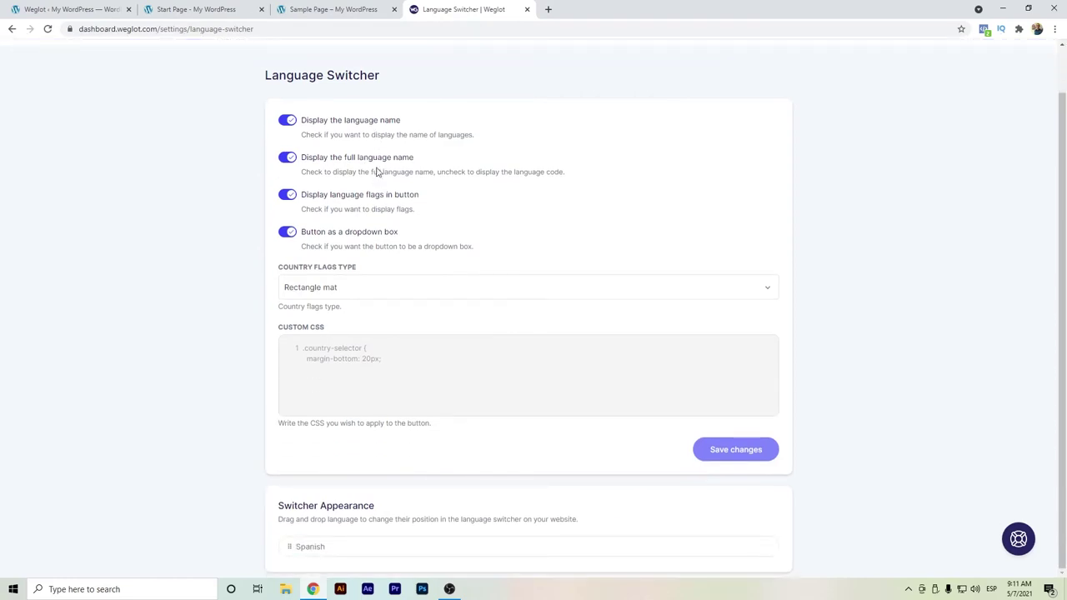
scroll(376, 174, "up", 1)
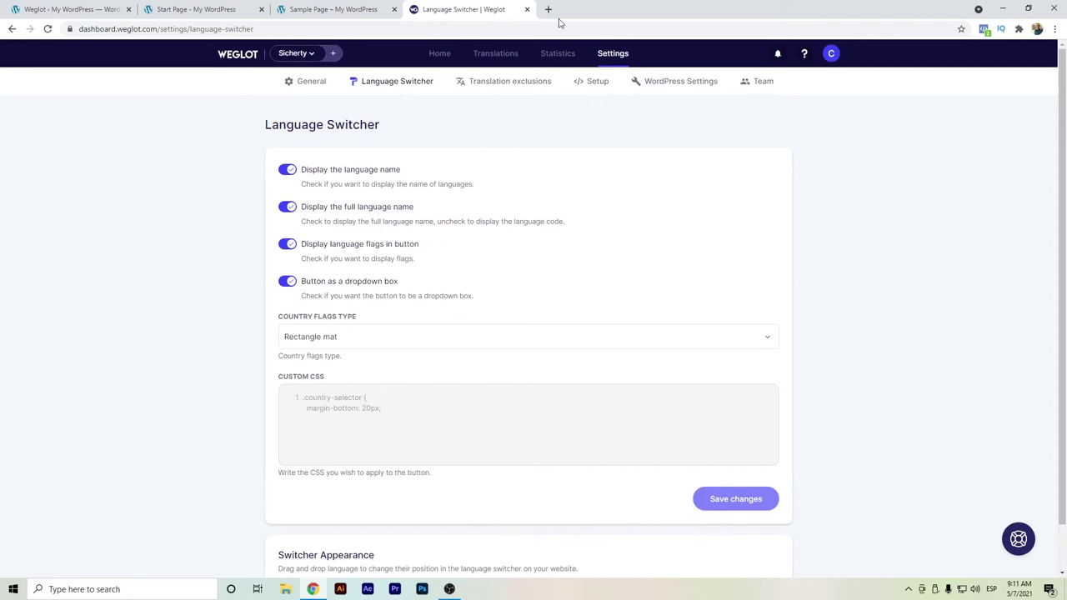
Step: Add a translation exclusion rule for the /my-account/ page
left_click(518, 84)
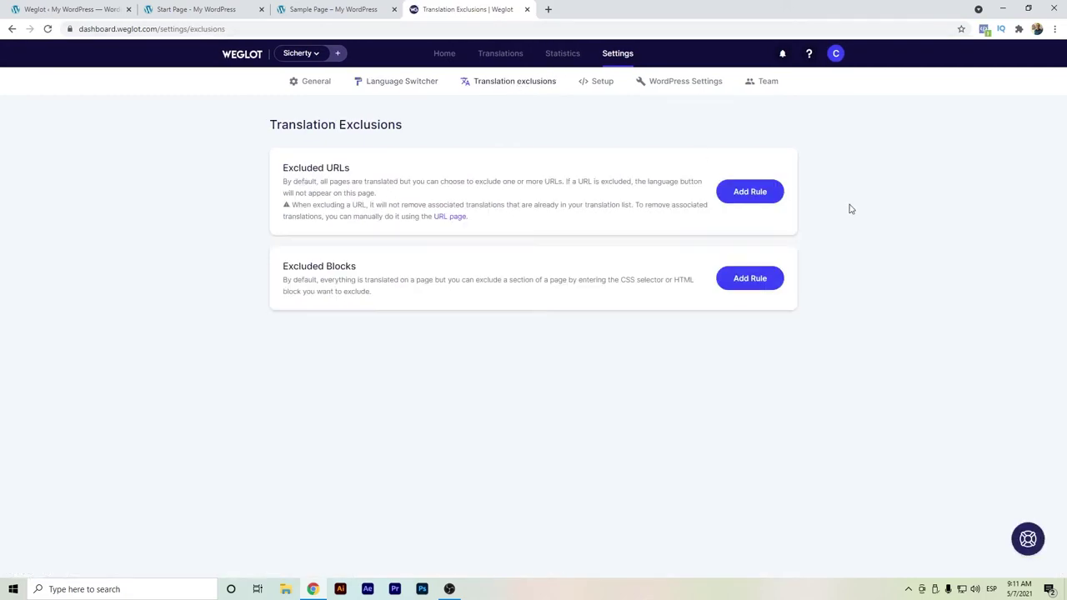
left_click(747, 192)
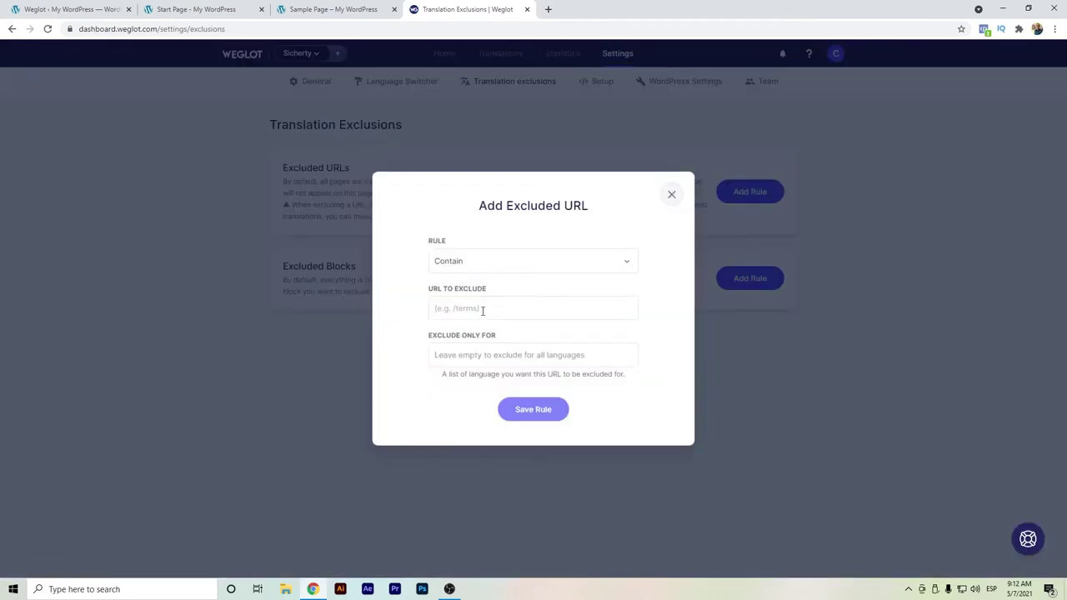
left_click(482, 309)
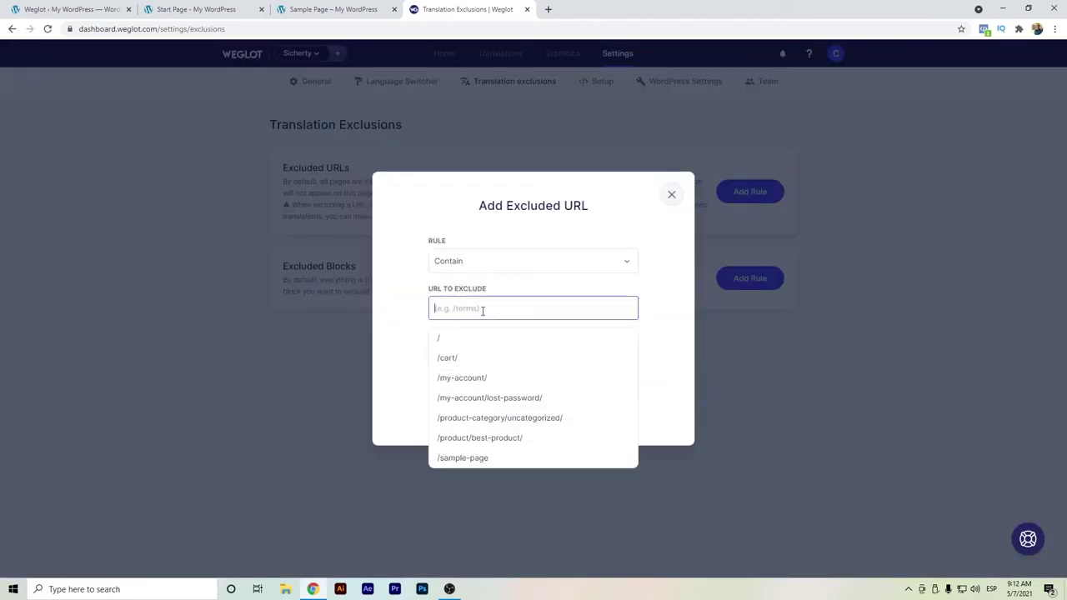
left_click(476, 377)
left_click(507, 409)
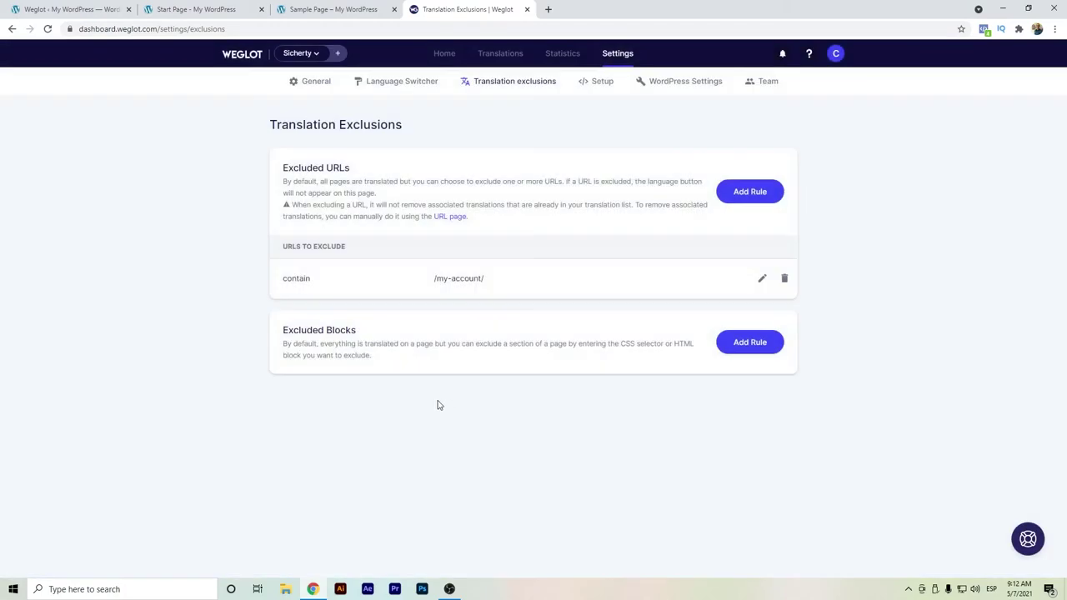
Step: Review the Setup, WordPress Settings and Team settings pages
left_click(596, 80)
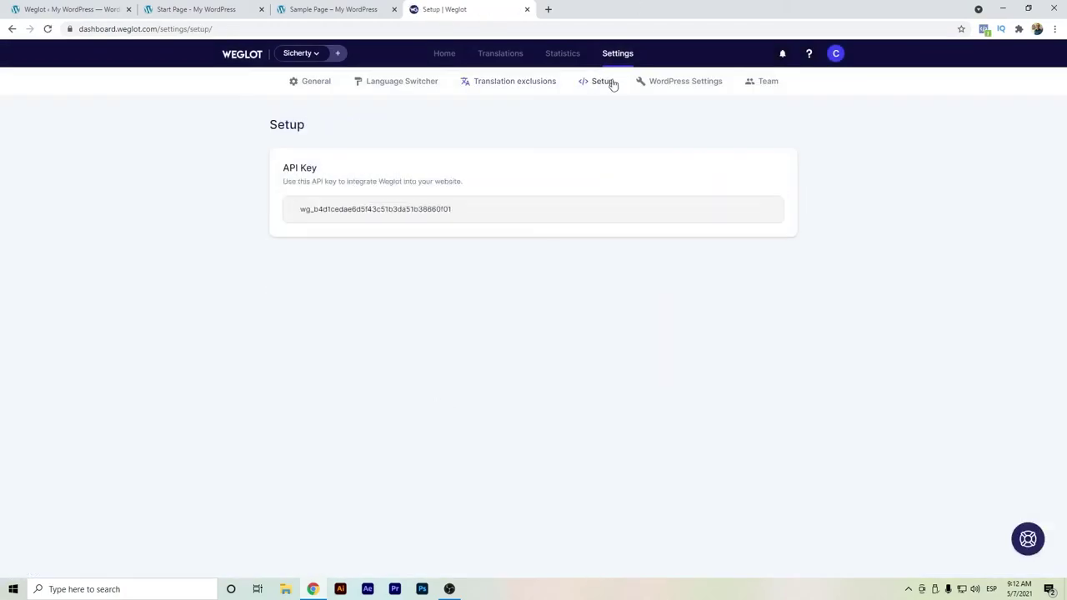
left_click(692, 82)
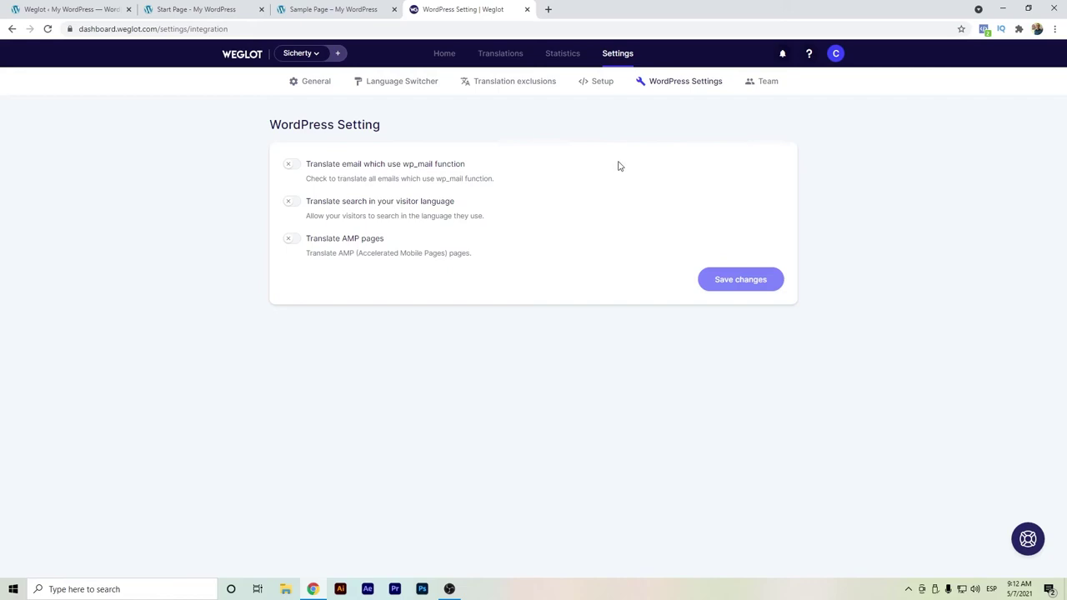
left_click(762, 84)
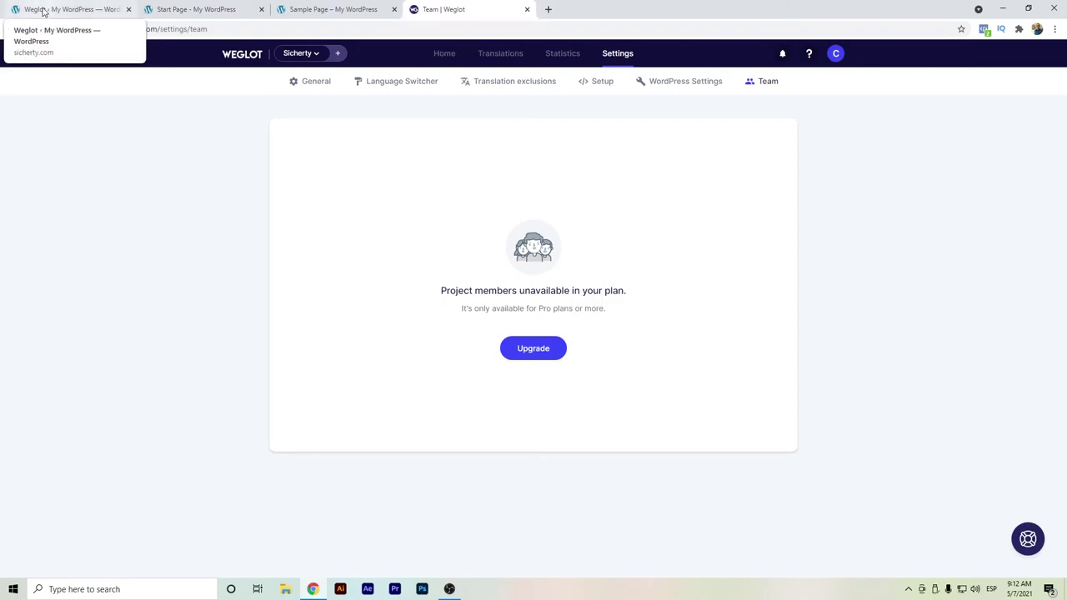
Step: View the Start Page and reload it so the English language switcher appears
left_click(143, 6)
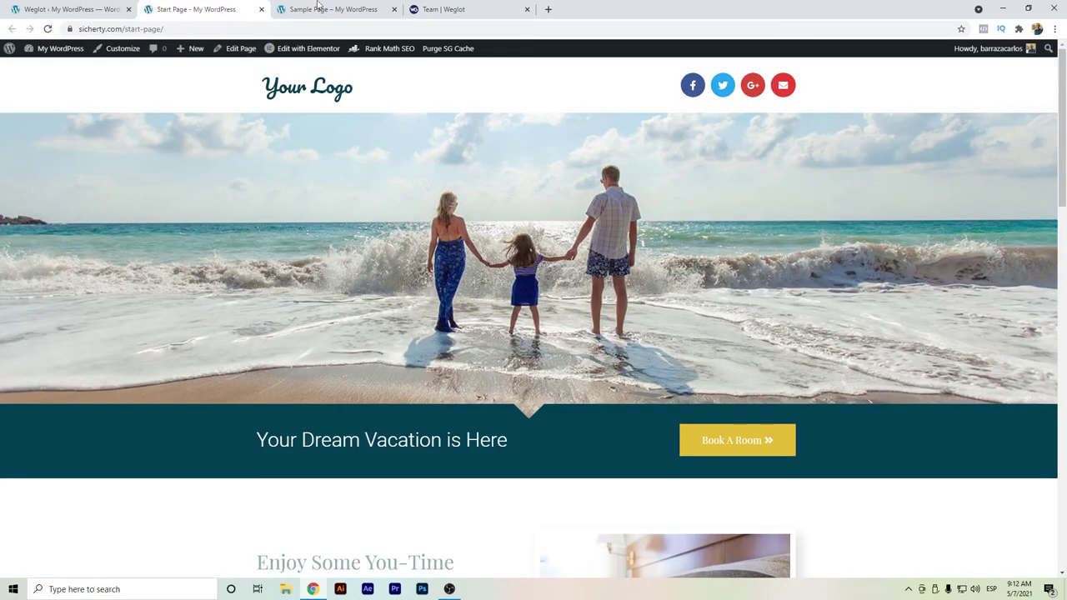
scroll(376, 184, "down", 3)
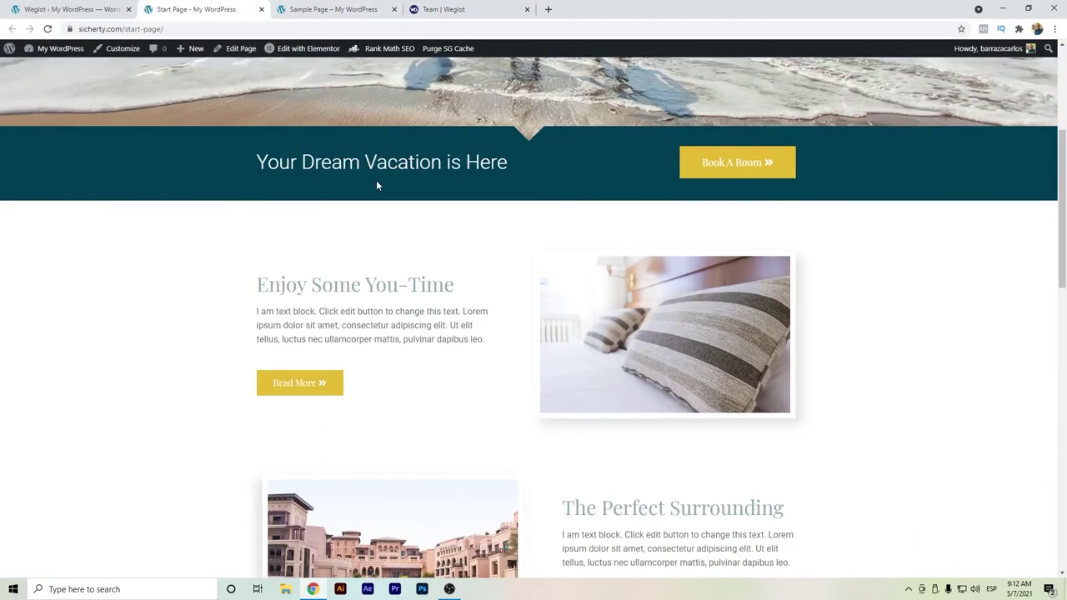
scroll(376, 185, "down", 10)
scroll(376, 185, "up", 13)
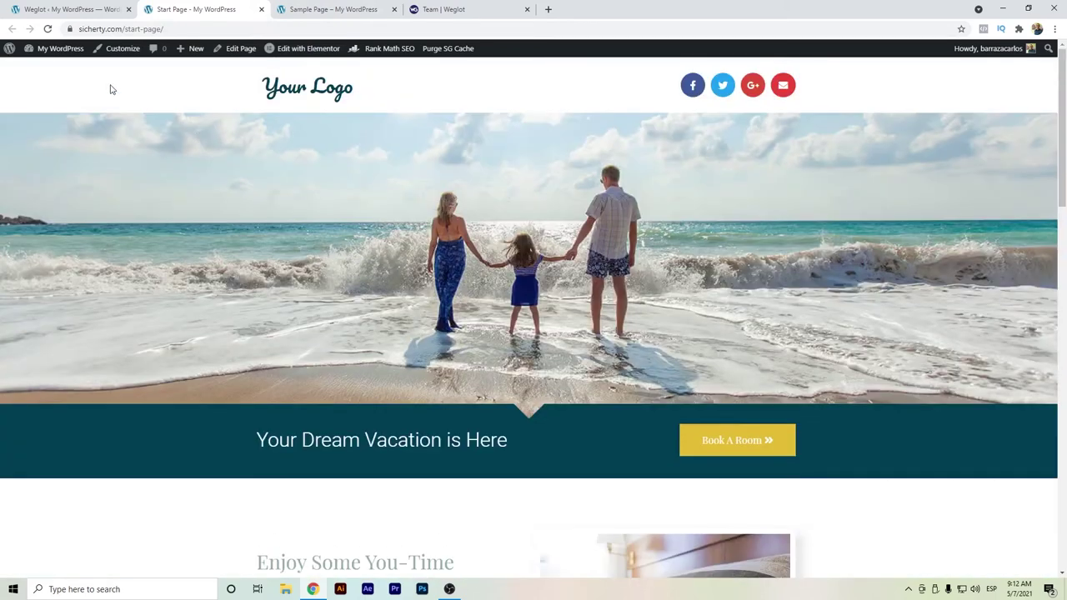
left_click(48, 29)
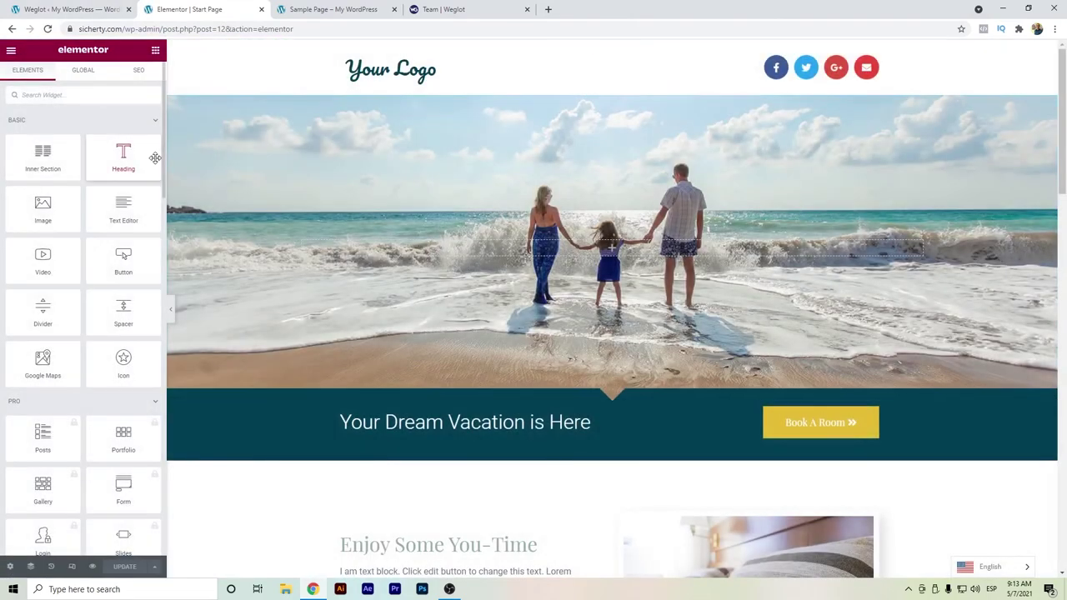
Step: Place the Weglot language switcher widget into a new empty column in the page header
left_click(113, 94)
type("weglot")
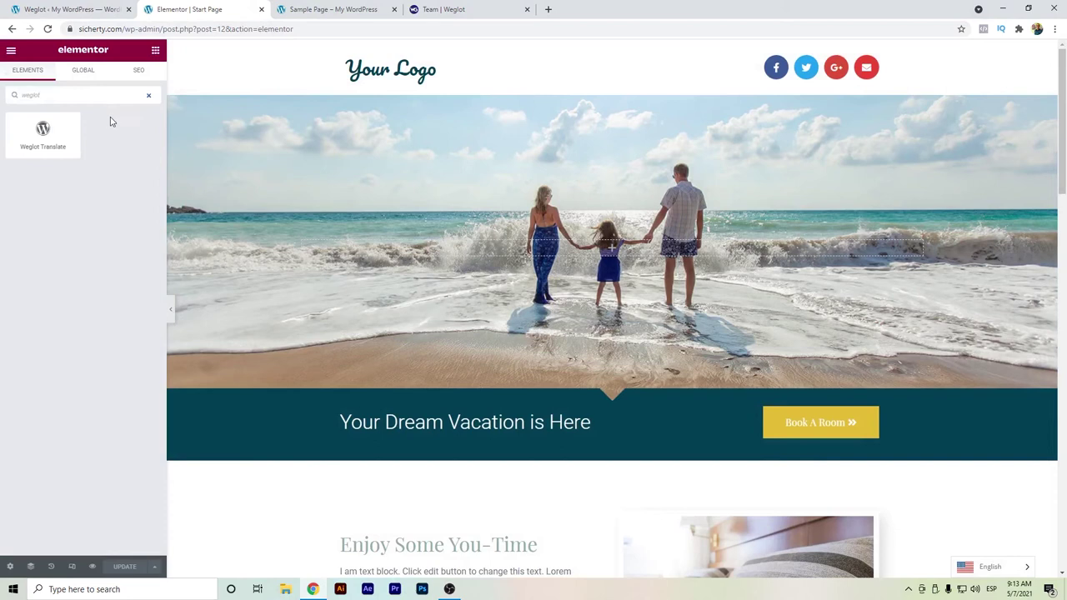
left_click_drag(41, 129, 750, 65)
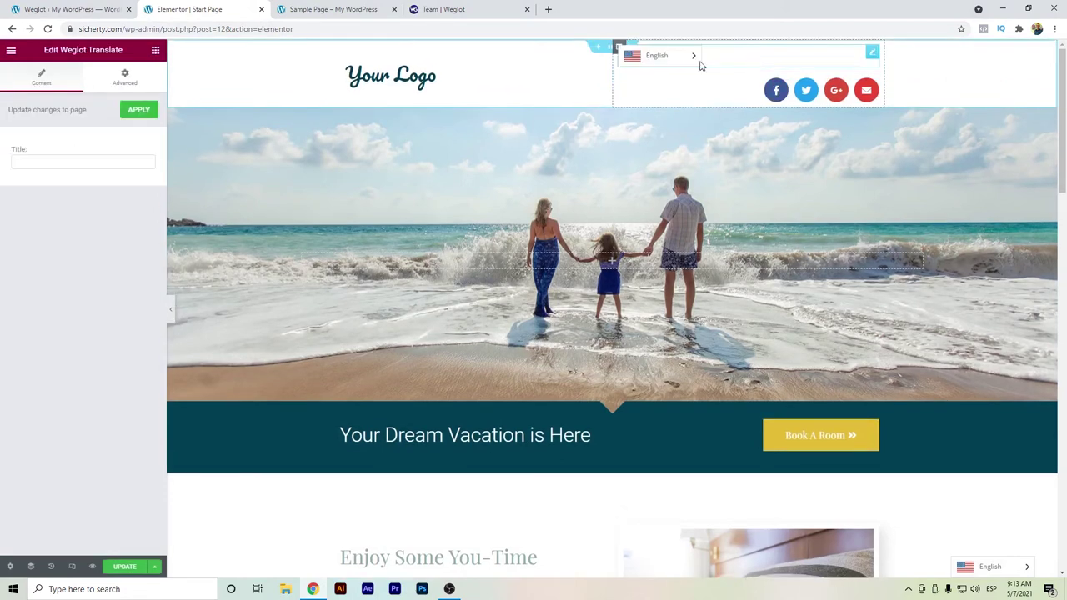
right_click(618, 48)
left_click(631, 92)
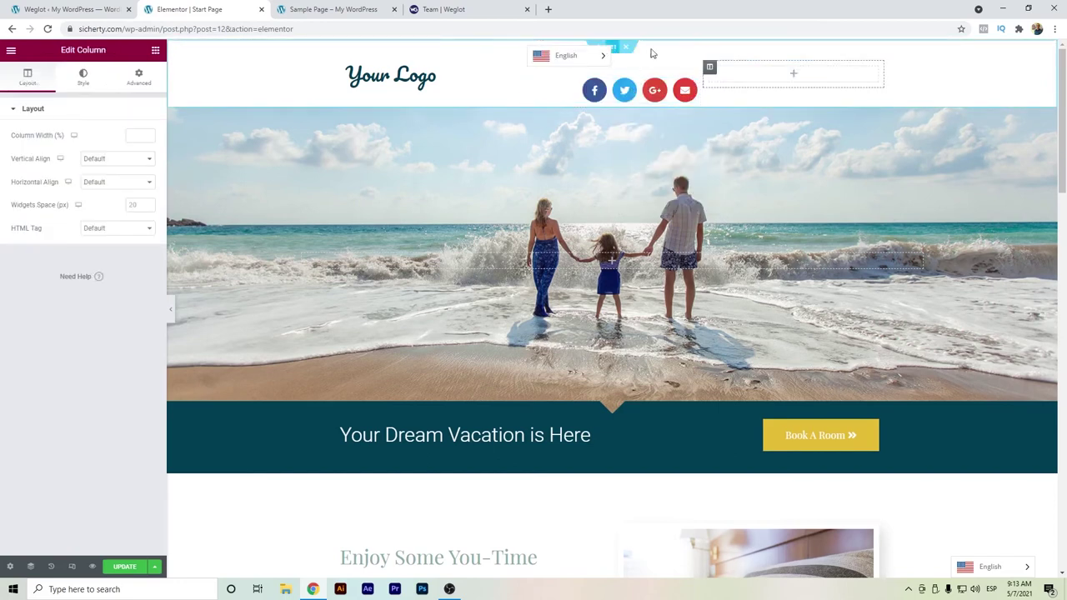
left_click_drag(673, 52, 825, 72)
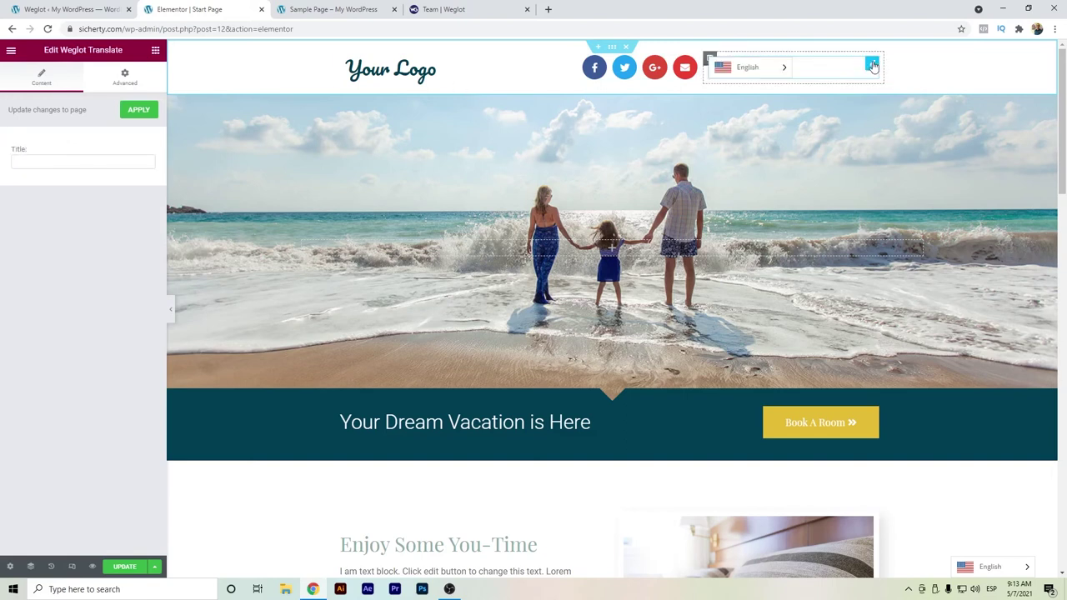
Step: Unlink the switcher's margins and set its left margin to 120 px
left_click(125, 77)
left_click(140, 174)
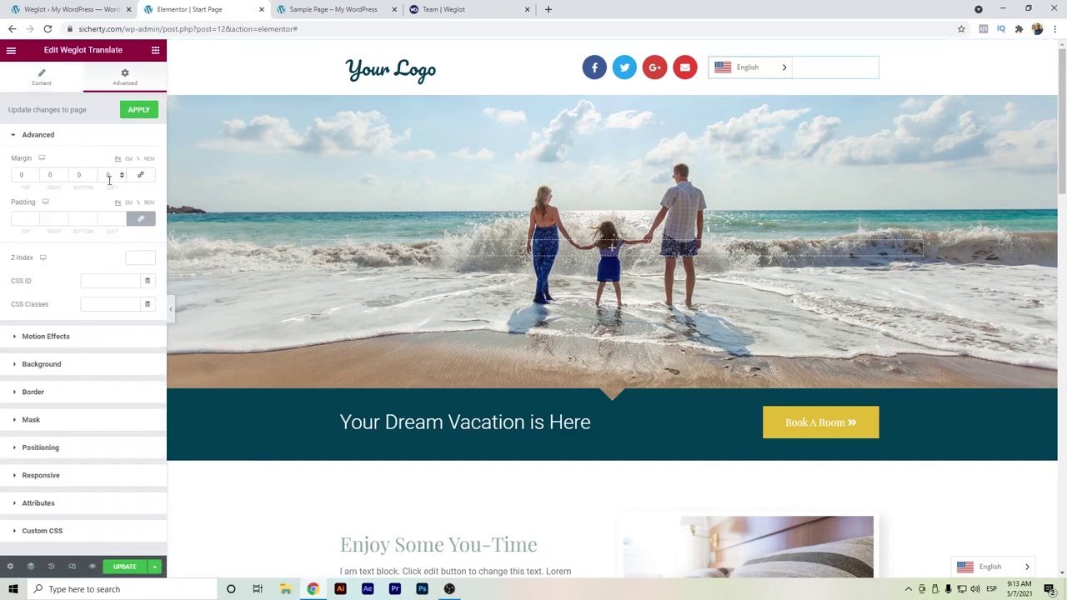
left_click(109, 175)
type("100")
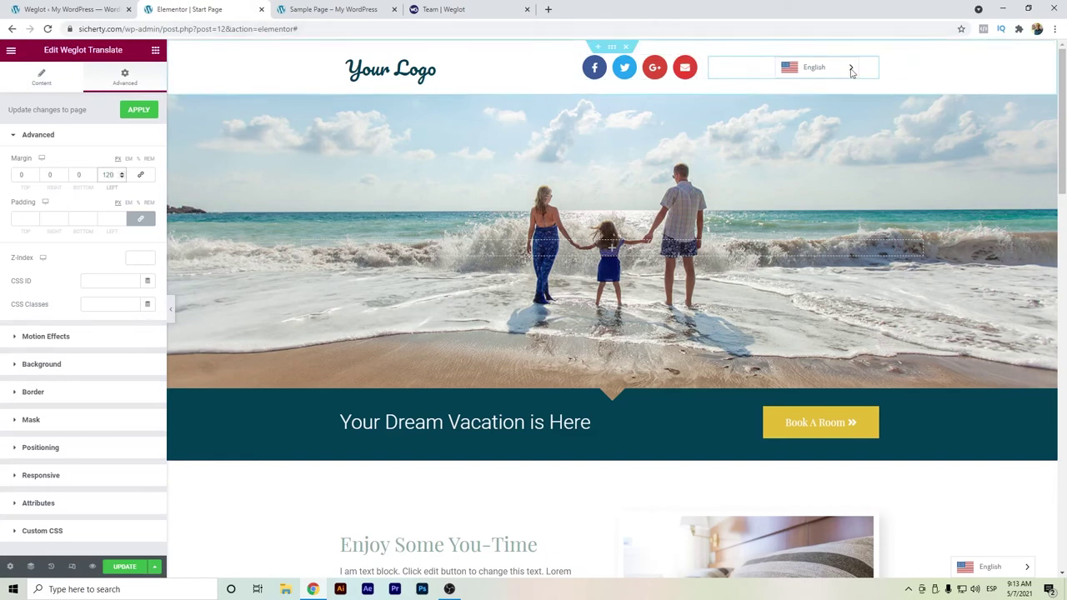
scroll(592, 52, "up", 1)
Step: Add a one-column section at the page top, move the switcher into it, and reset its margin to 0
scroll(593, 53, "up", 1)
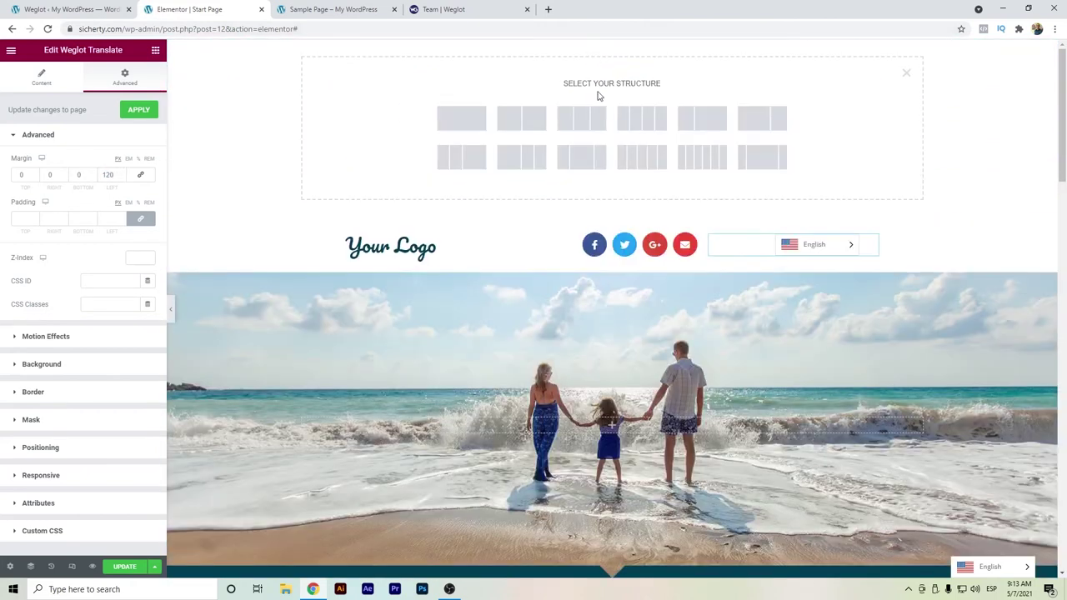
left_click(461, 121)
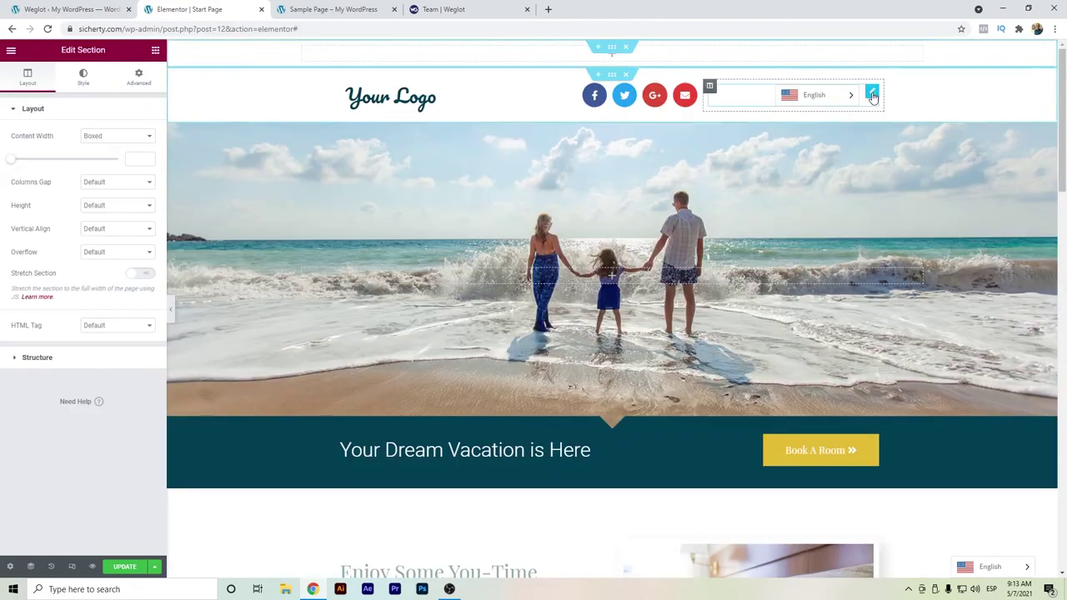
left_click_drag(872, 95, 770, 64)
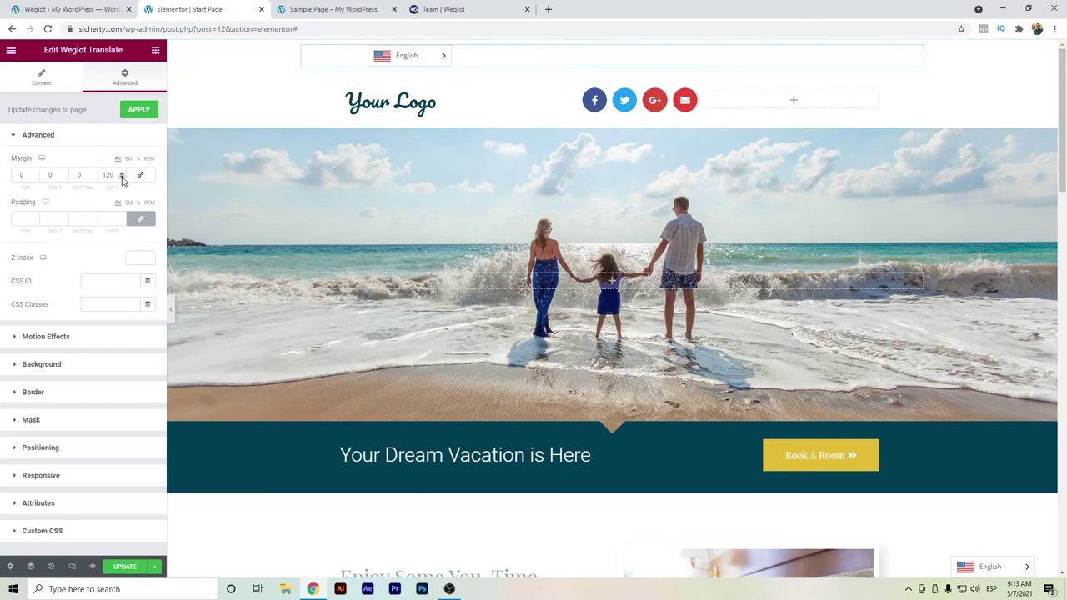
type("0")
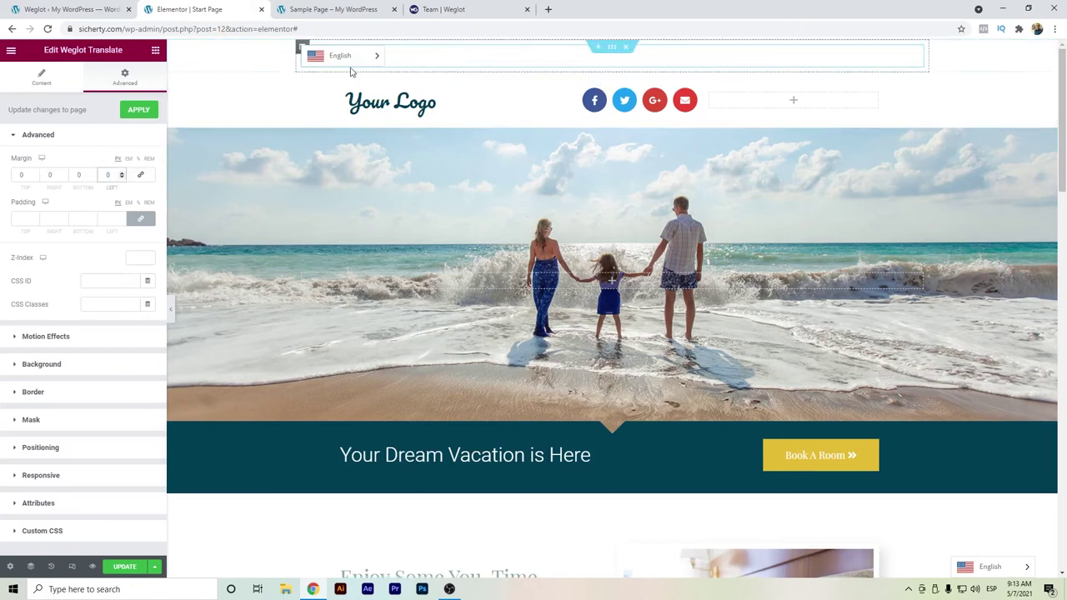
Step: Add a second column, move the switcher into it, and set that column's width to 20%
left_click(302, 46)
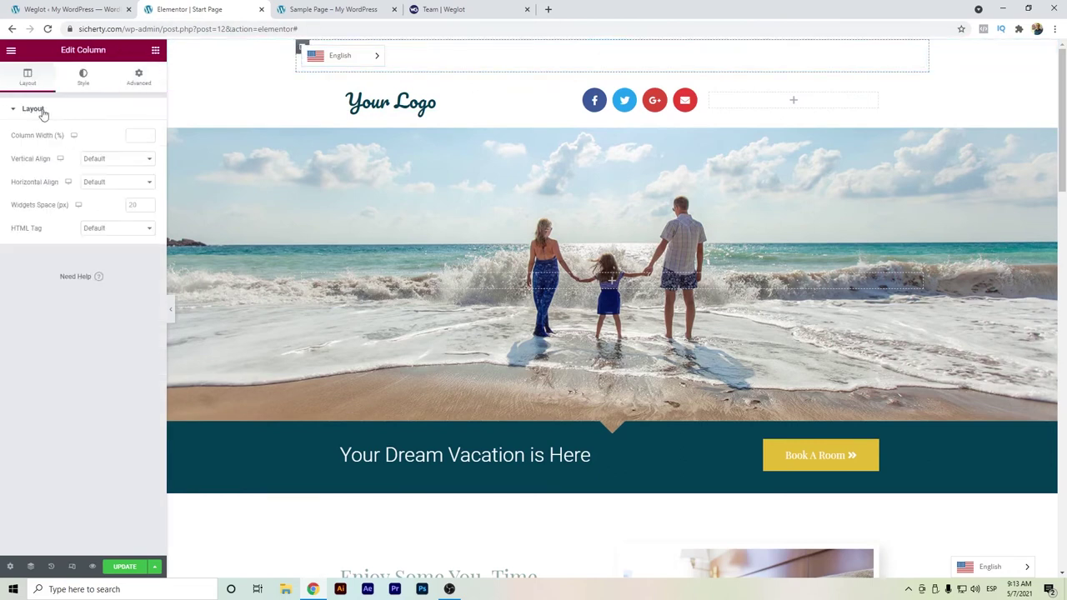
right_click(302, 46)
left_click(311, 91)
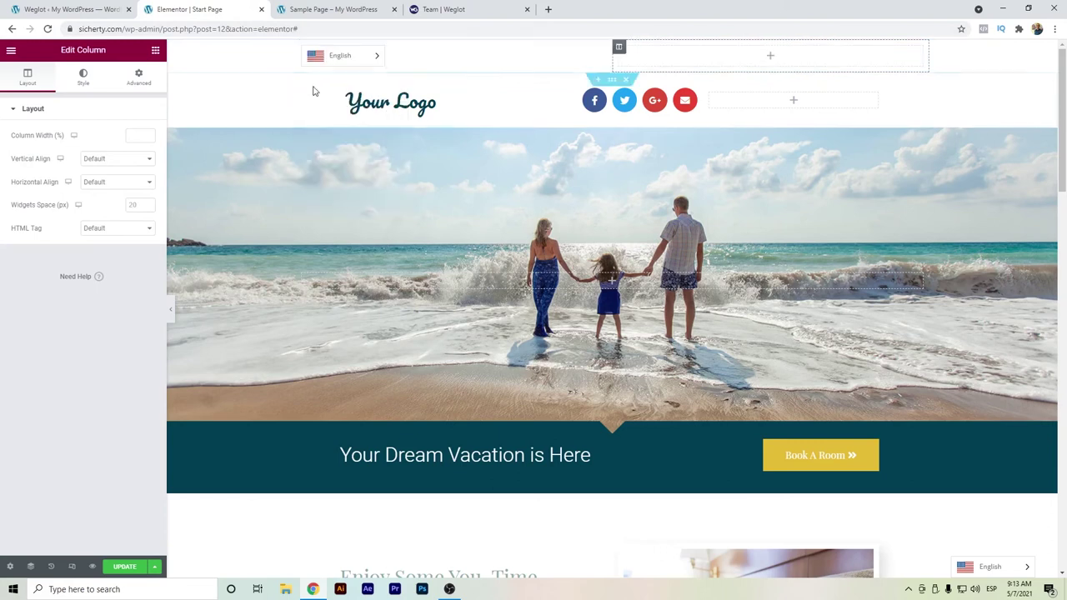
left_click_drag(600, 57, 718, 57)
left_click(620, 47)
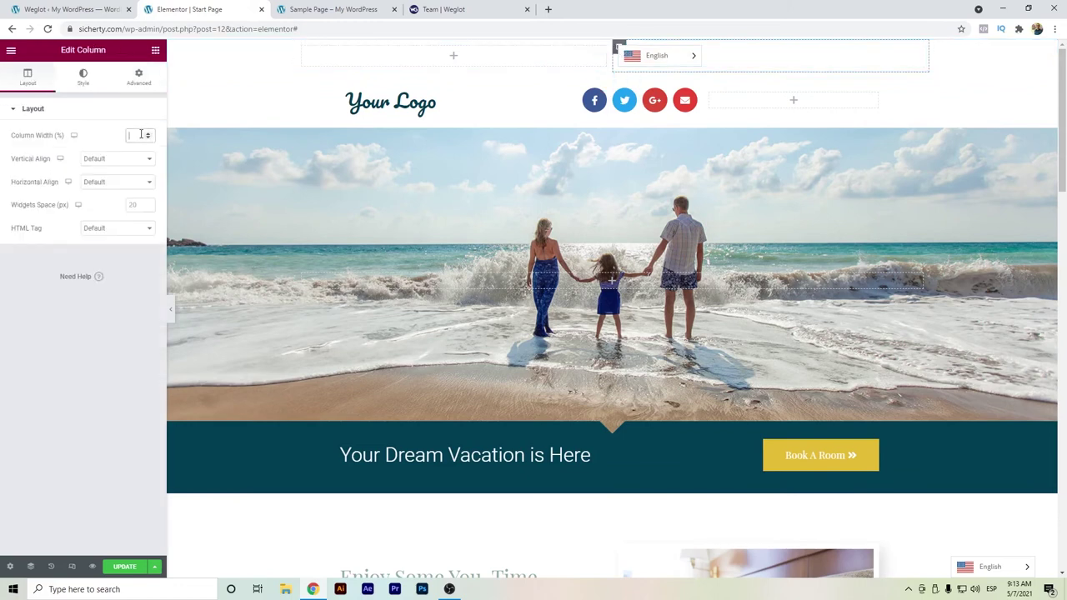
type("20")
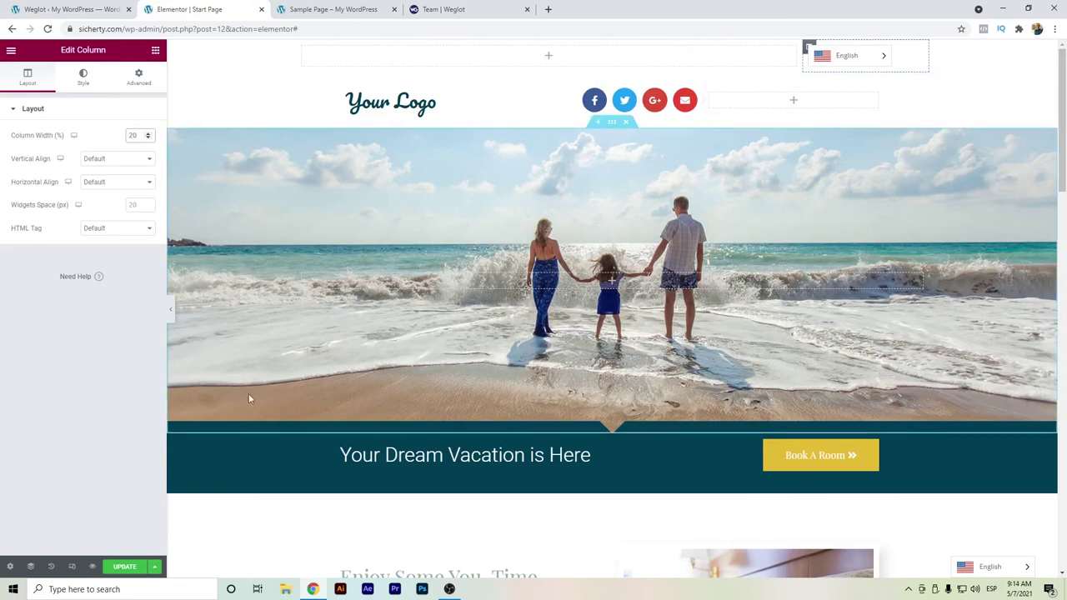
left_click(15, 50)
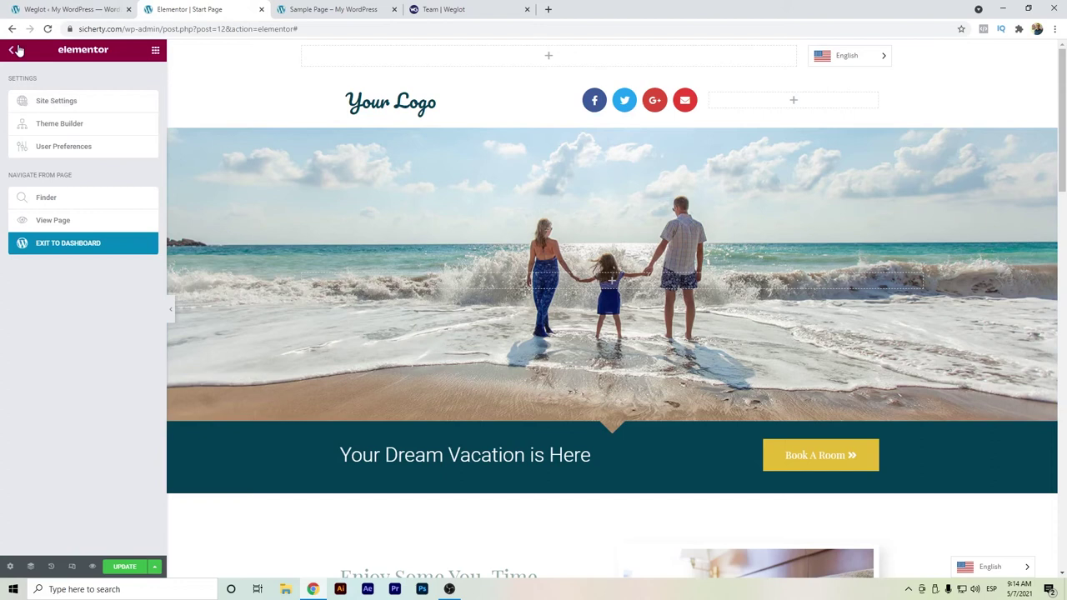
left_click(15, 51)
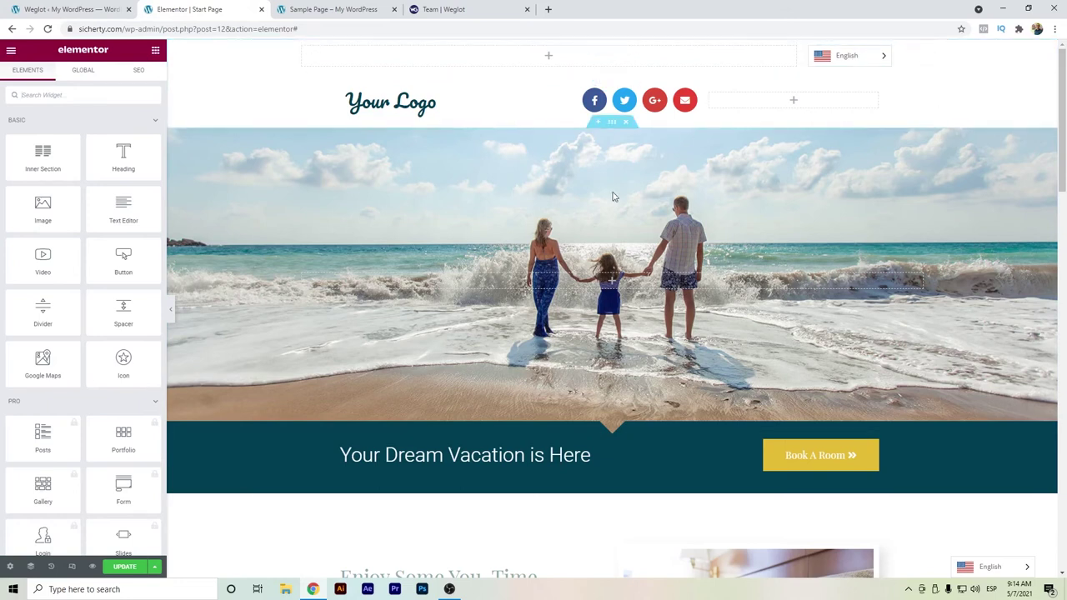
Step: Update the page, preview it switched to Español, then return to the Elementor editor
left_click(141, 568)
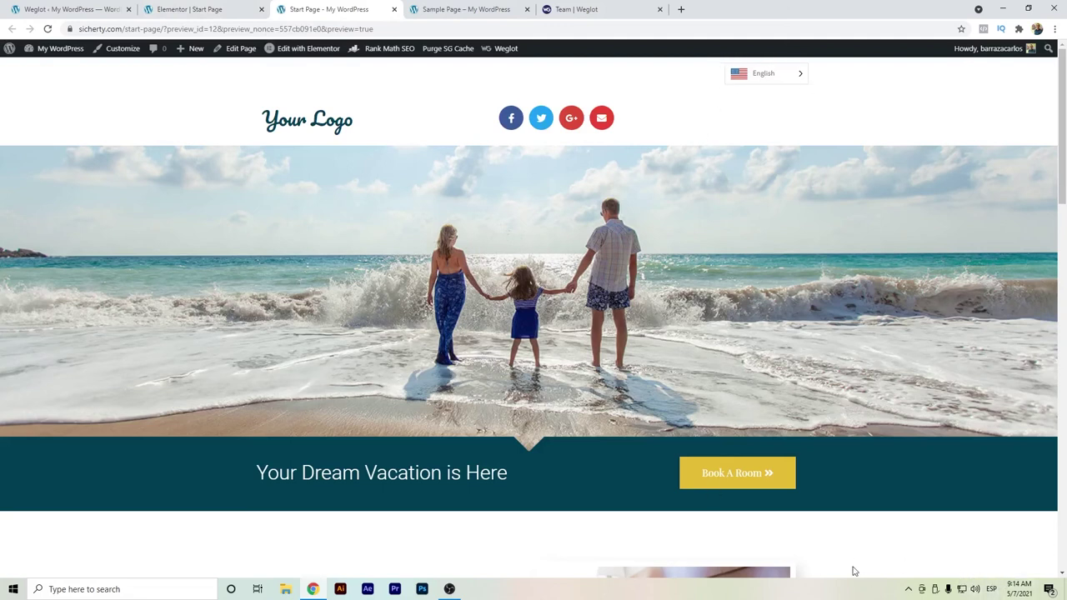
scroll(355, 334, "down", 15)
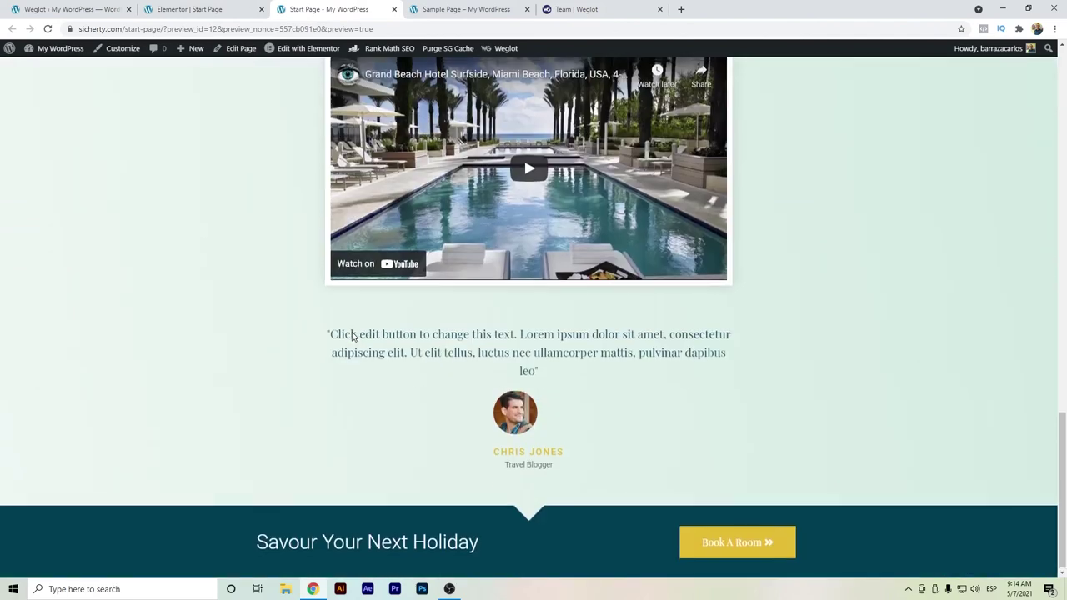
scroll(352, 336, "up", 20)
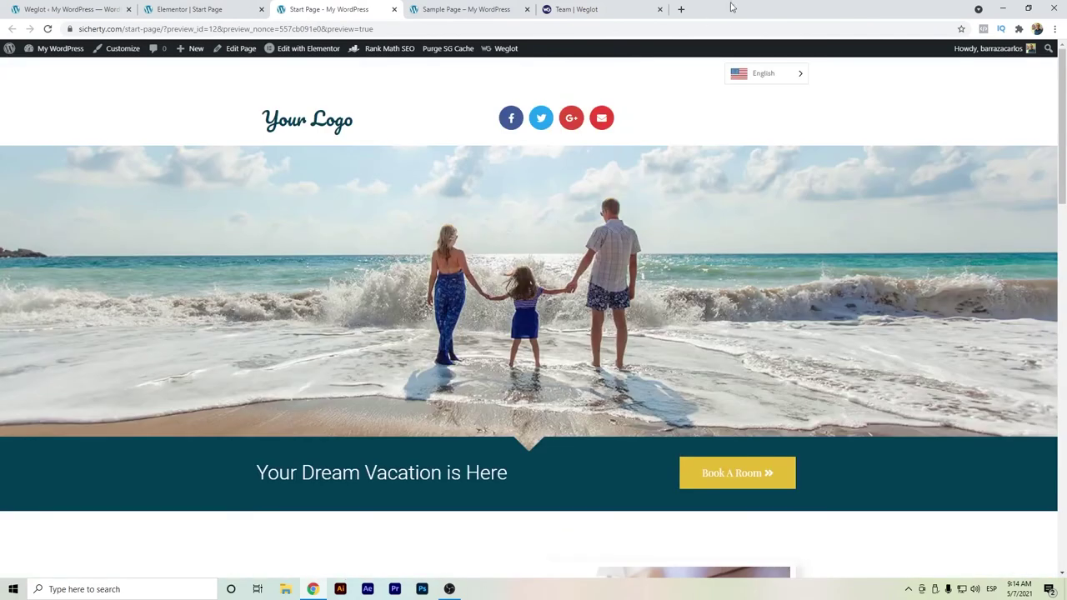
left_click(768, 81)
left_click(779, 100)
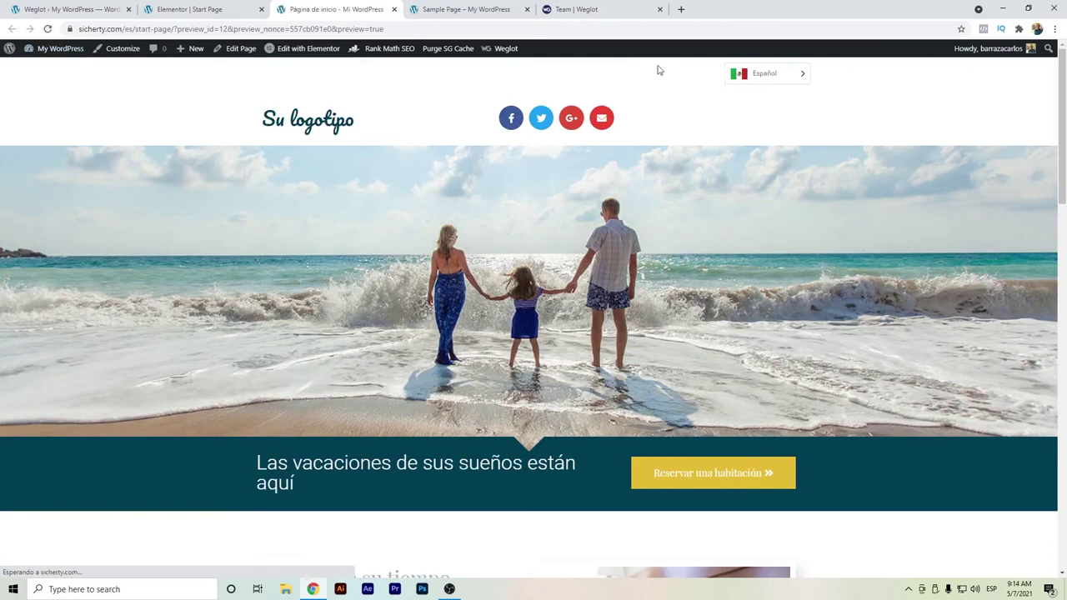
left_click(200, 9)
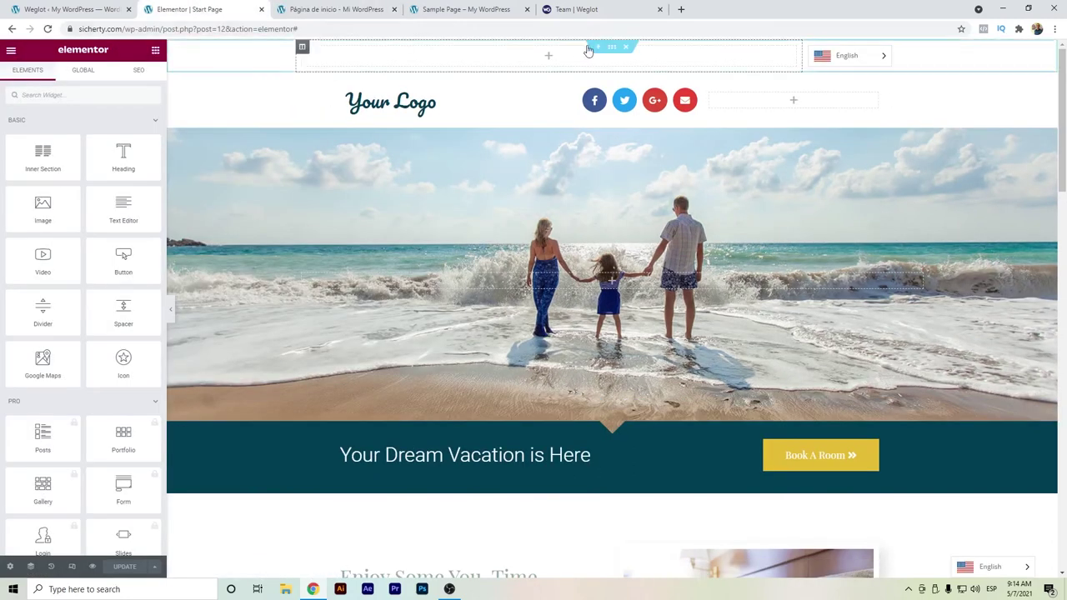
Step: Give the language-switcher top section a light-blue classic background, save it, and view the preview
left_click(611, 47)
left_click(139, 78)
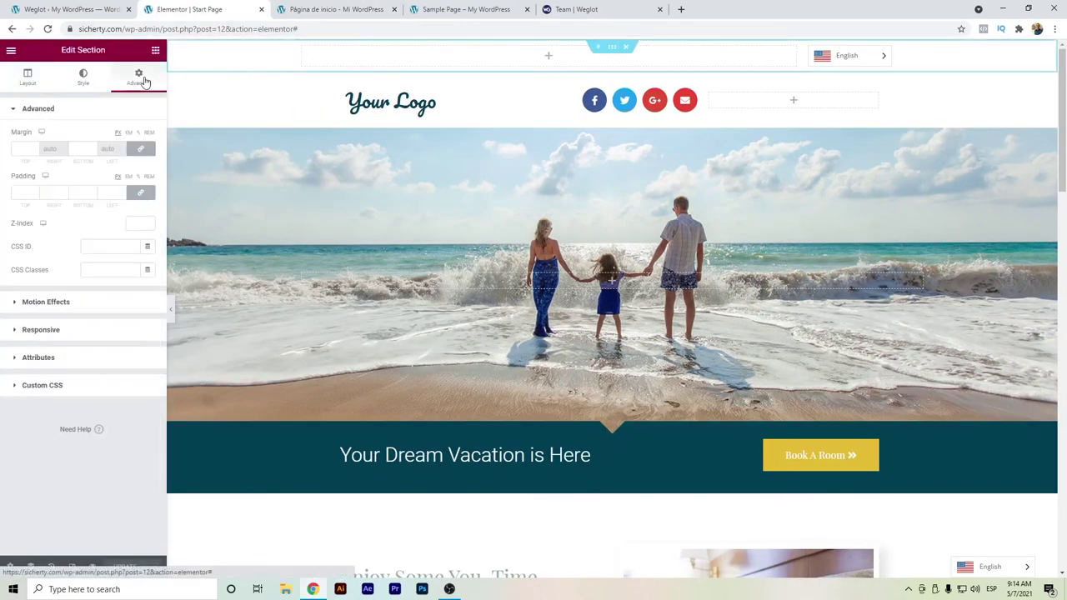
left_click(88, 87)
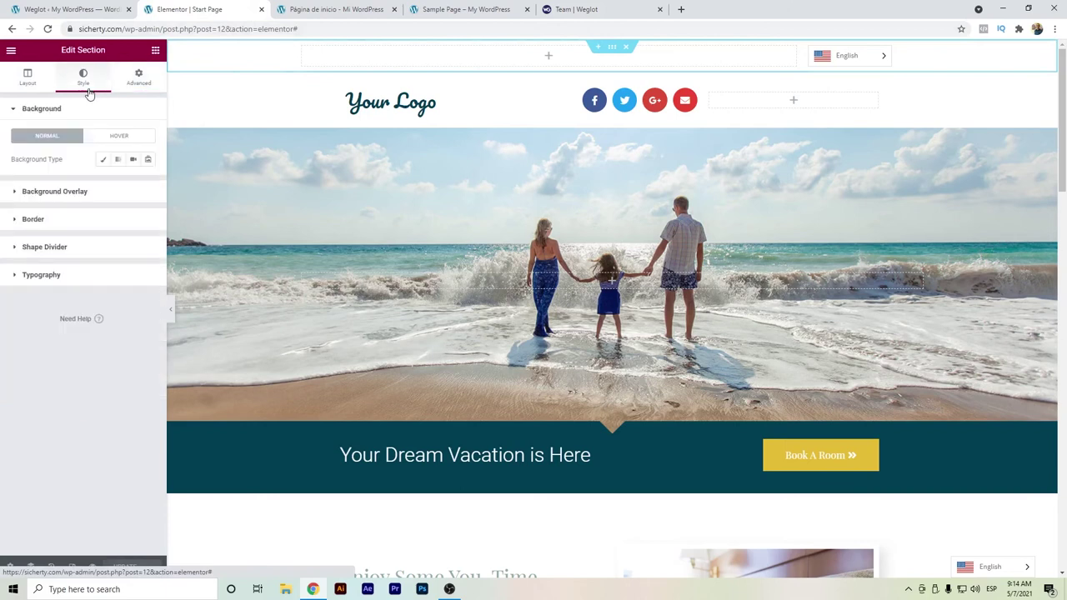
left_click(104, 160)
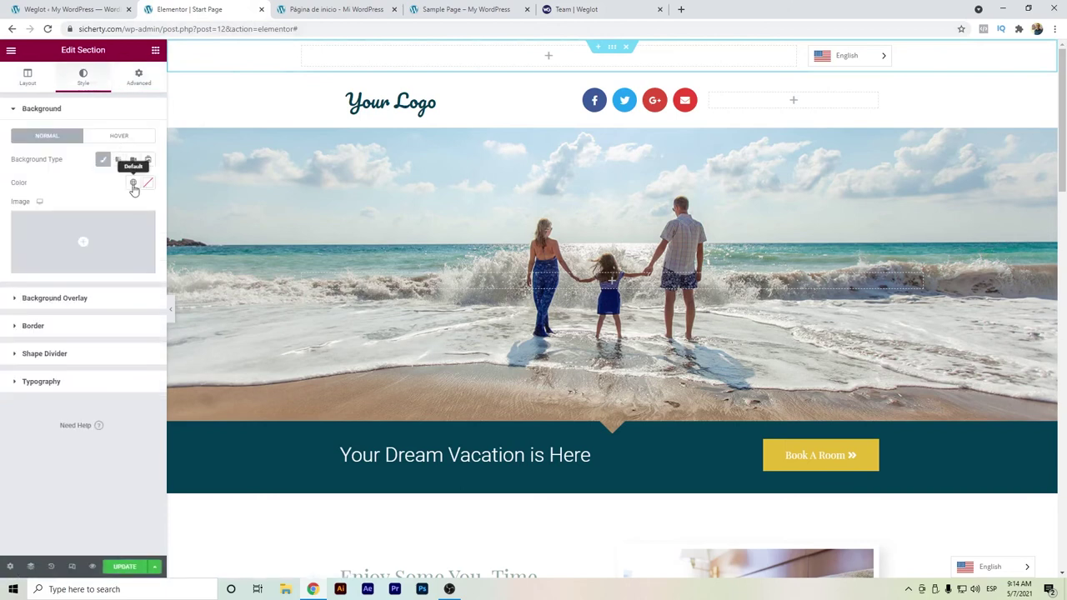
left_click(134, 185)
left_click(60, 241)
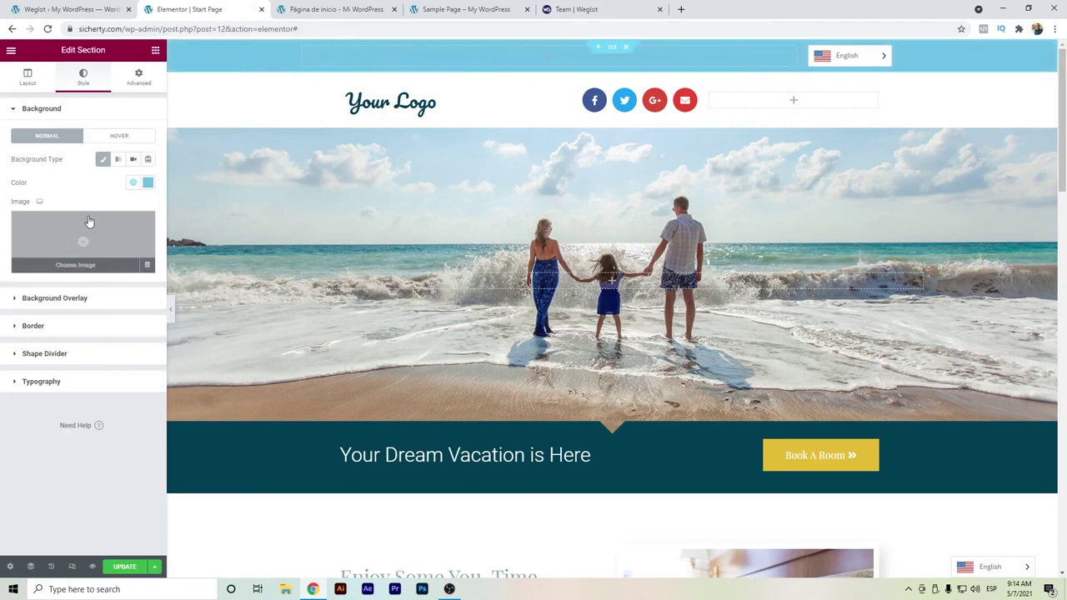
left_click(128, 567)
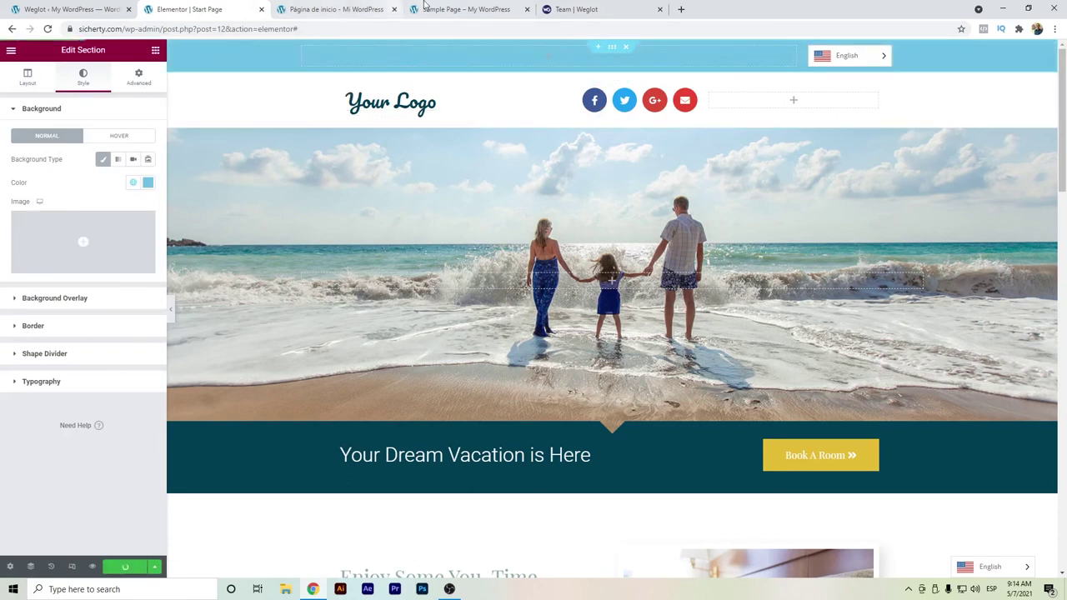
left_click(373, 7)
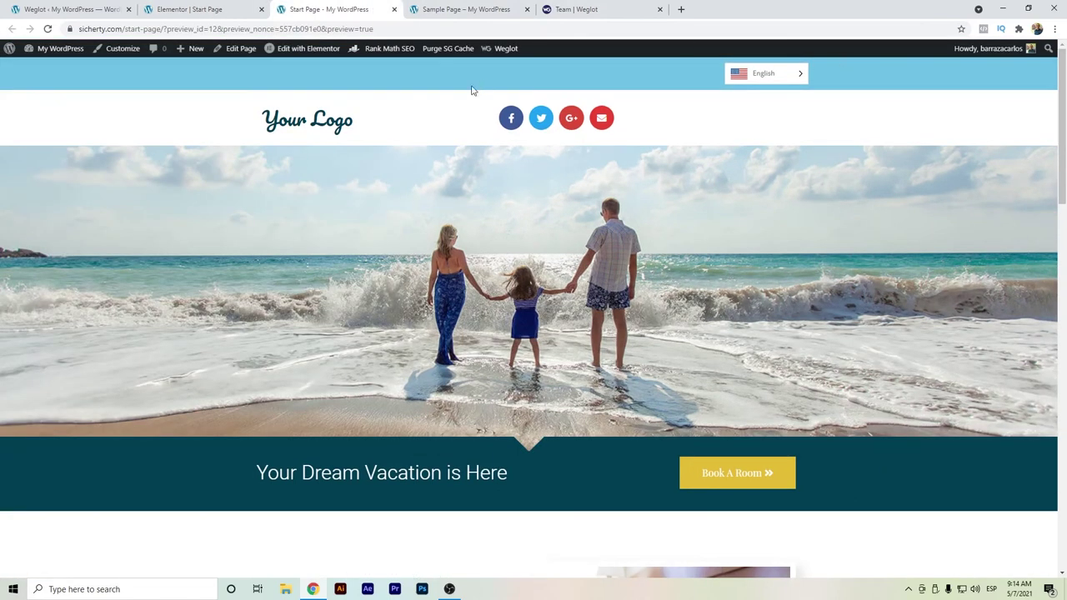
Step: Switch the Start Page preview to Español and scroll through its translated headings and testimonial
left_click(796, 76)
left_click(778, 103)
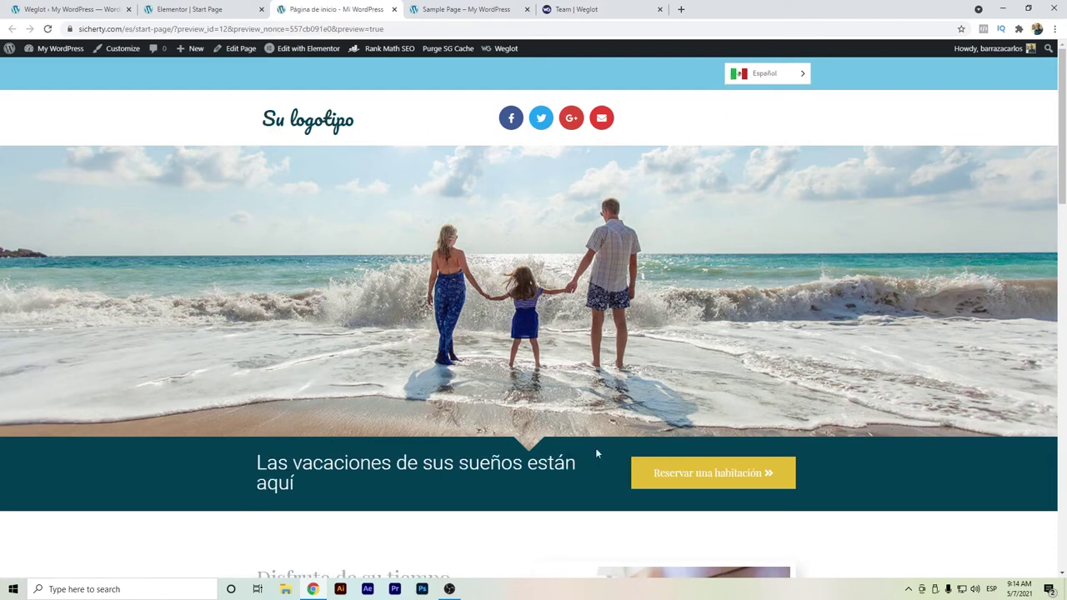
scroll(636, 450, "down", 2)
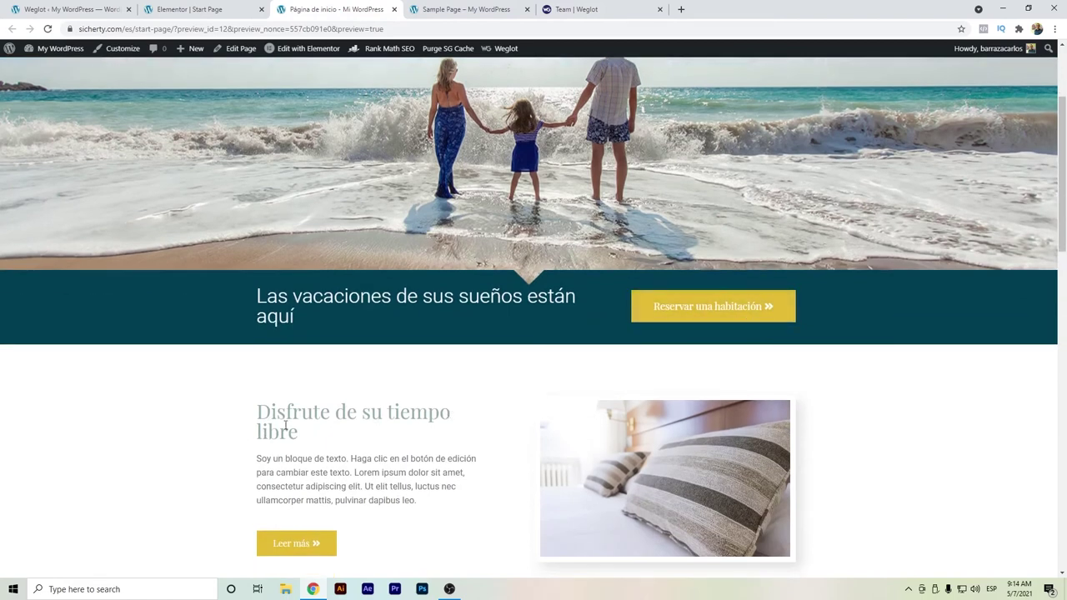
scroll(371, 459, "down", 4)
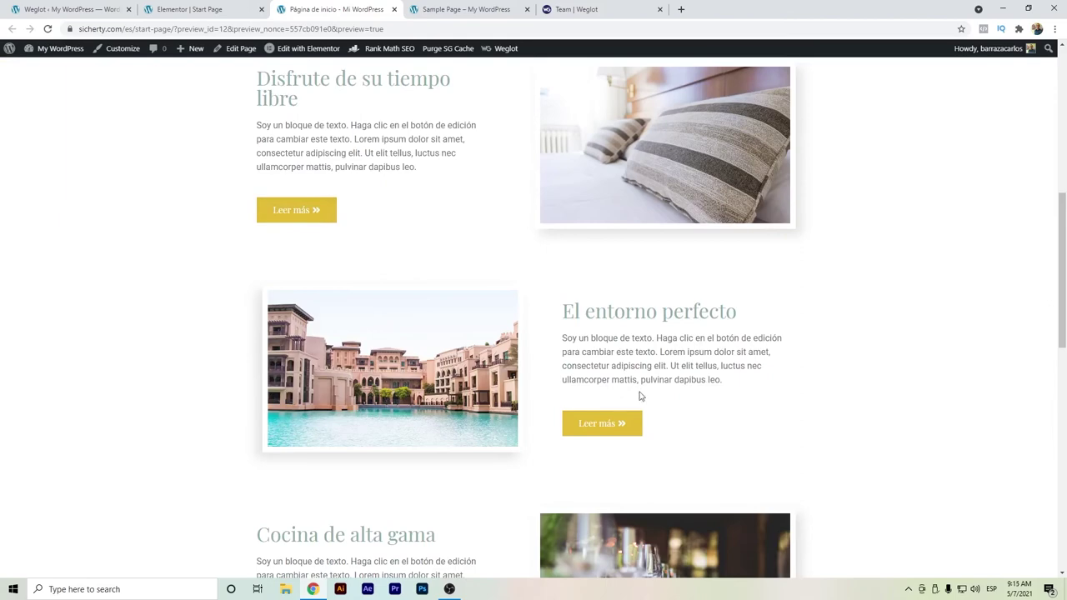
scroll(360, 445, "down", 9)
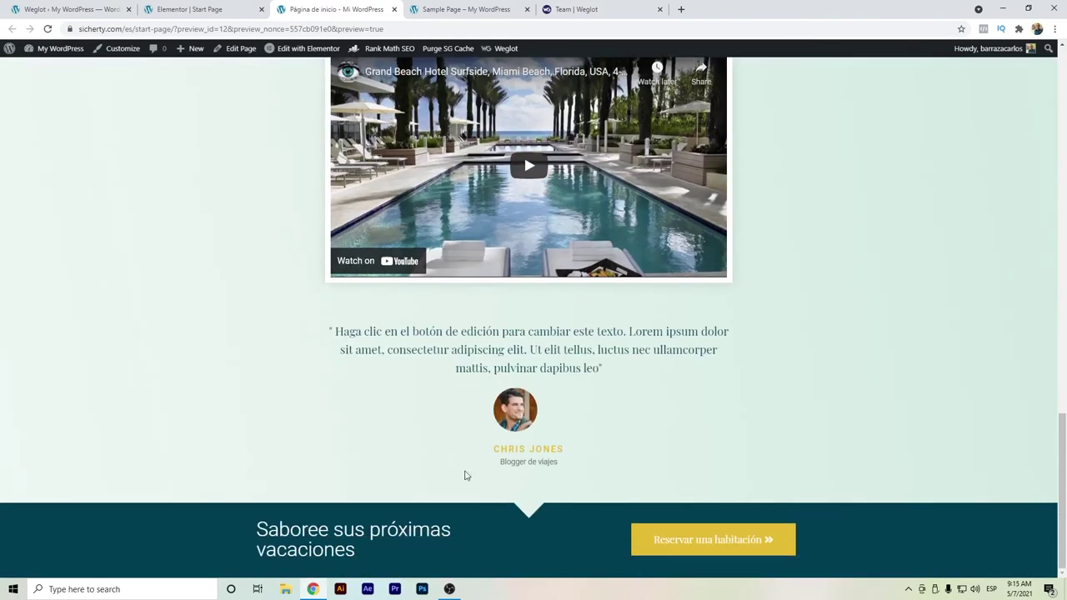
scroll(467, 484, "up", 15)
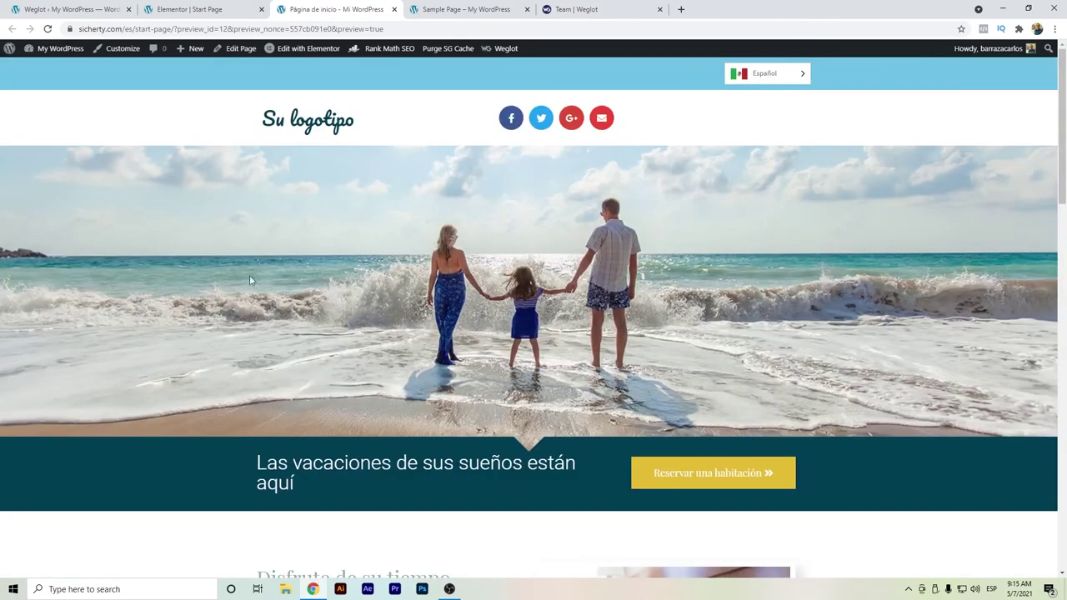
Step: Reload the Sample Page and switch it to Español so it reads 'Página de muestra'
left_click(452, 7)
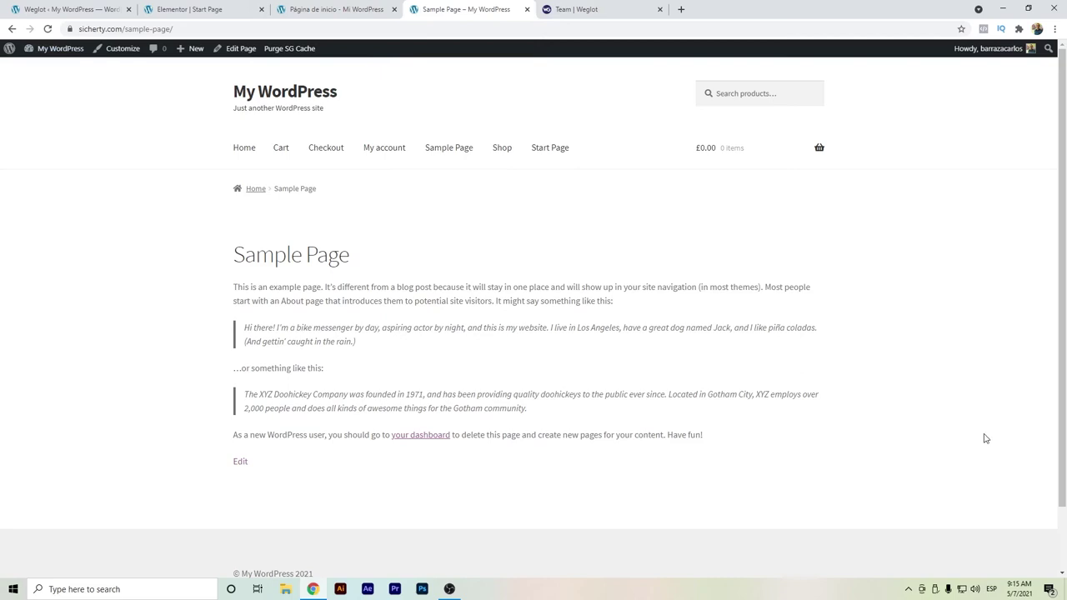
left_click(47, 28)
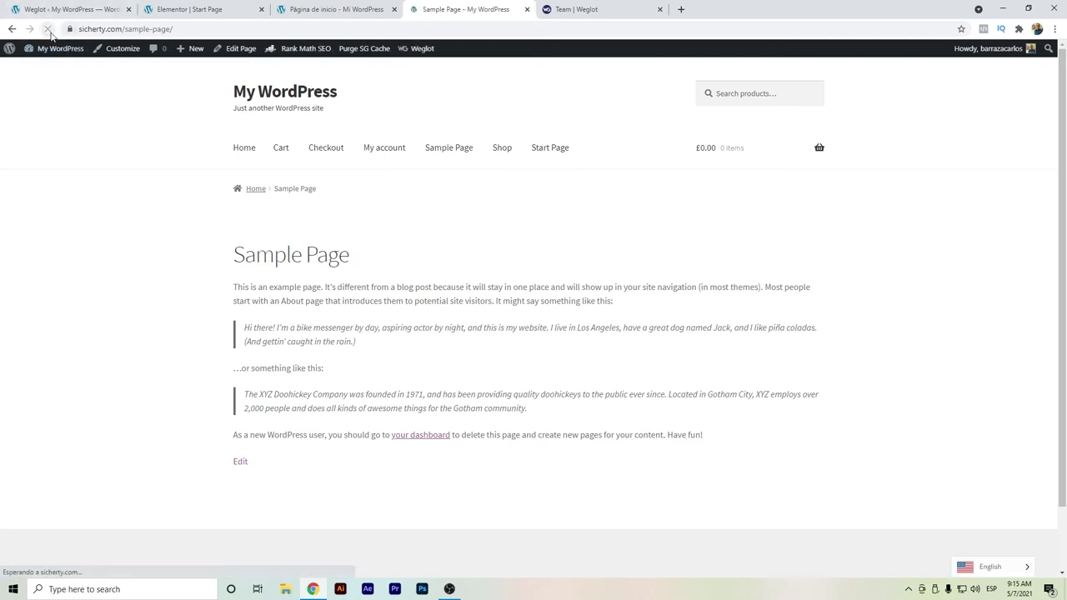
left_click(1004, 572)
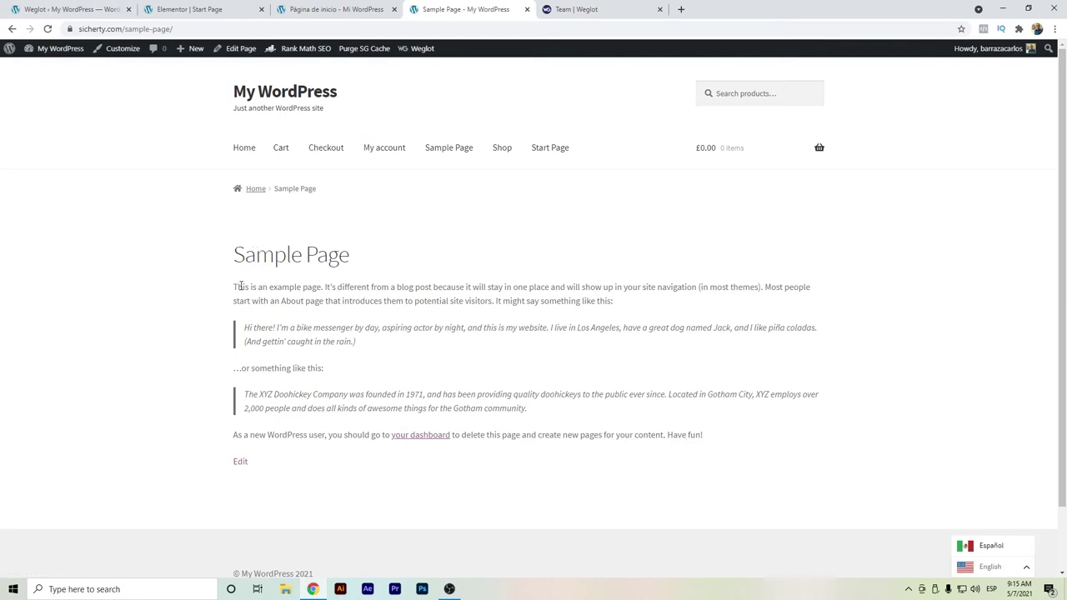
left_click(991, 546)
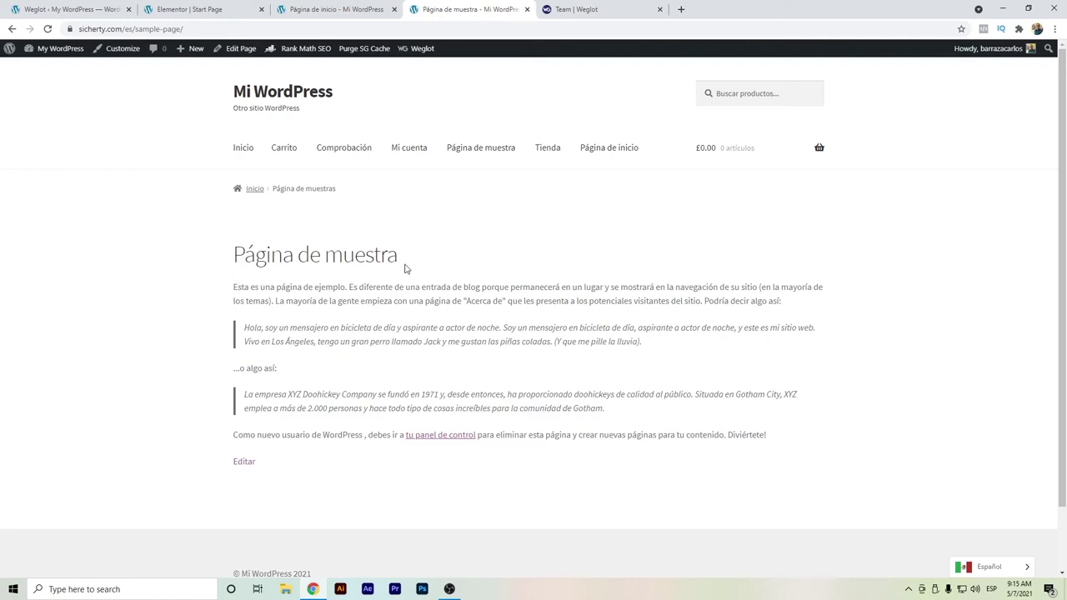
Step: Skip the WooCommerce store setup wizard, decline usage tracking, and dismiss the welcome message
left_click(100, 8)
left_click(48, 201)
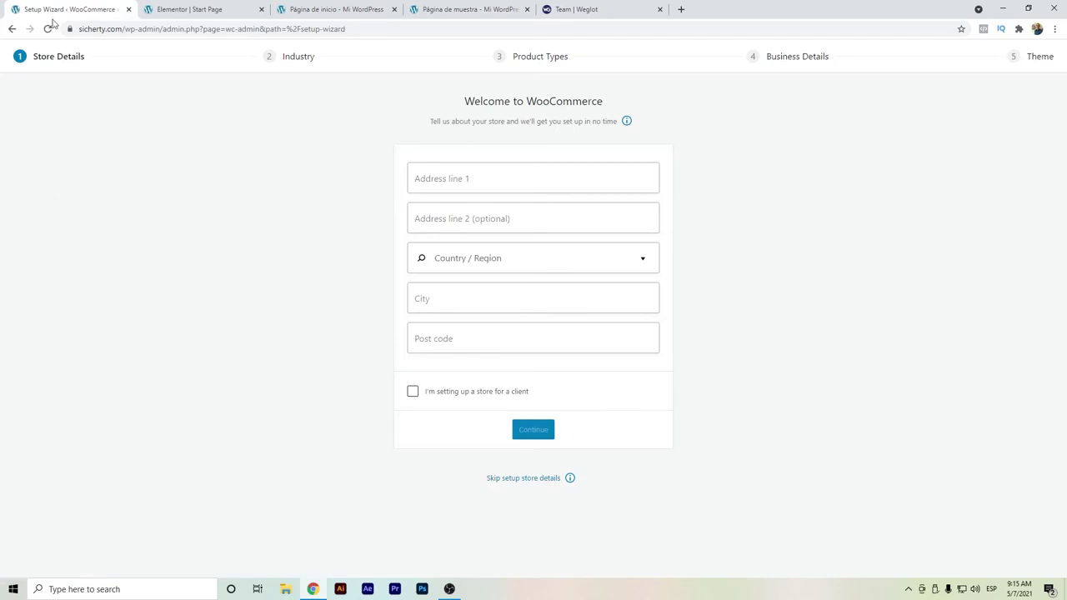
left_click(527, 486)
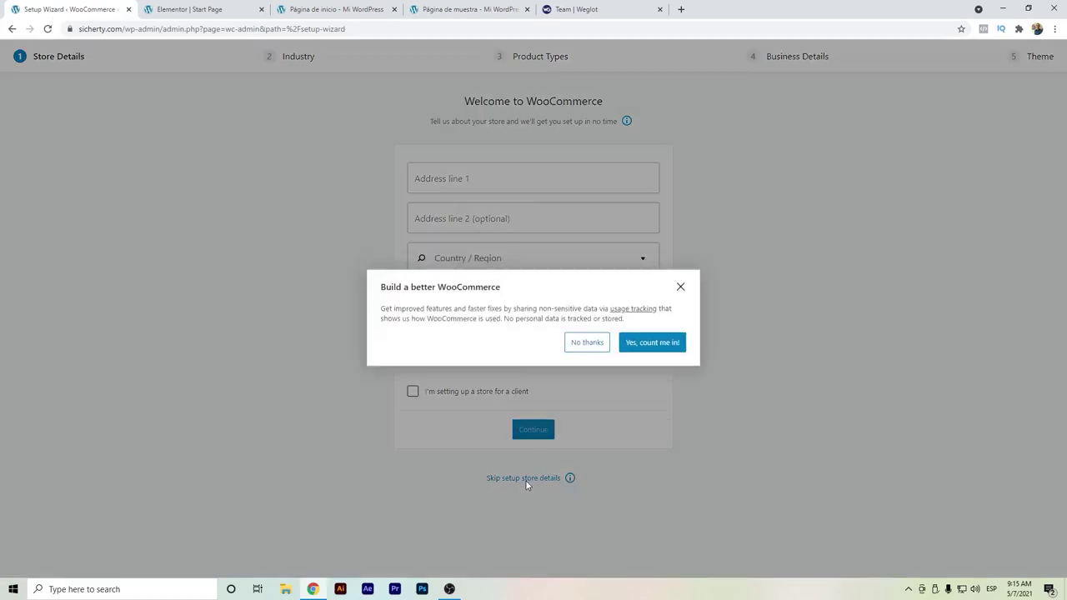
left_click(596, 340)
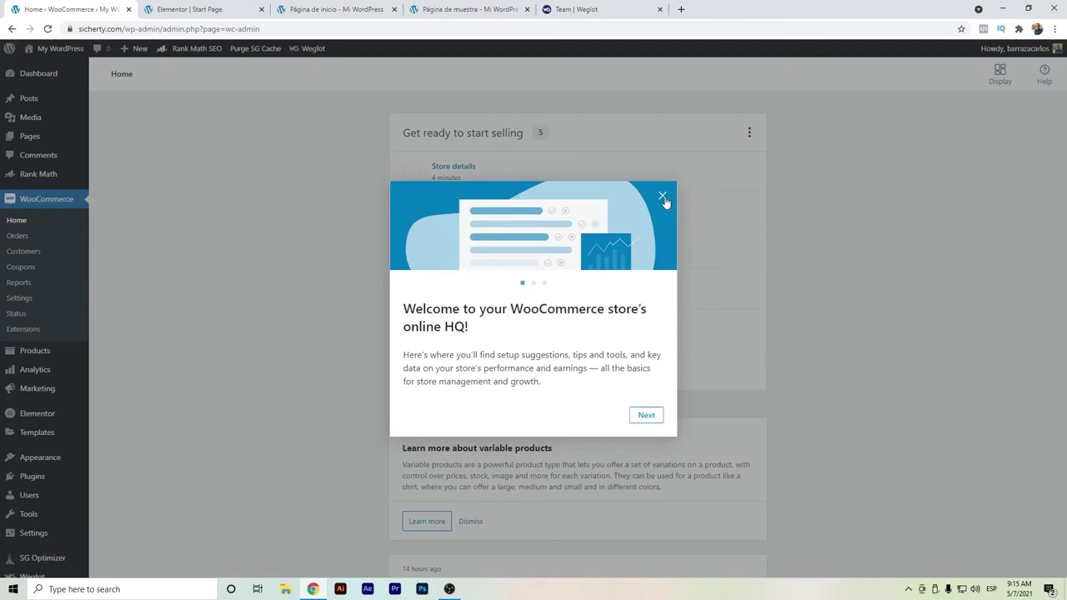
left_click(662, 197)
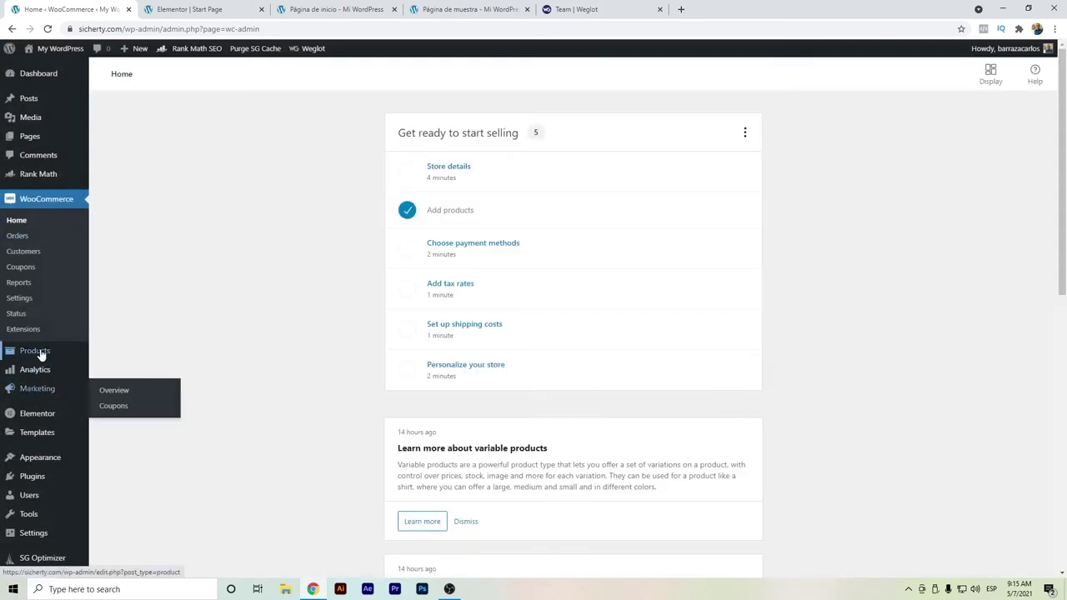
Step: Open the Best Product page (£12.00) from the product list in a new tab
left_click(37, 352)
mouse_move(200, 209)
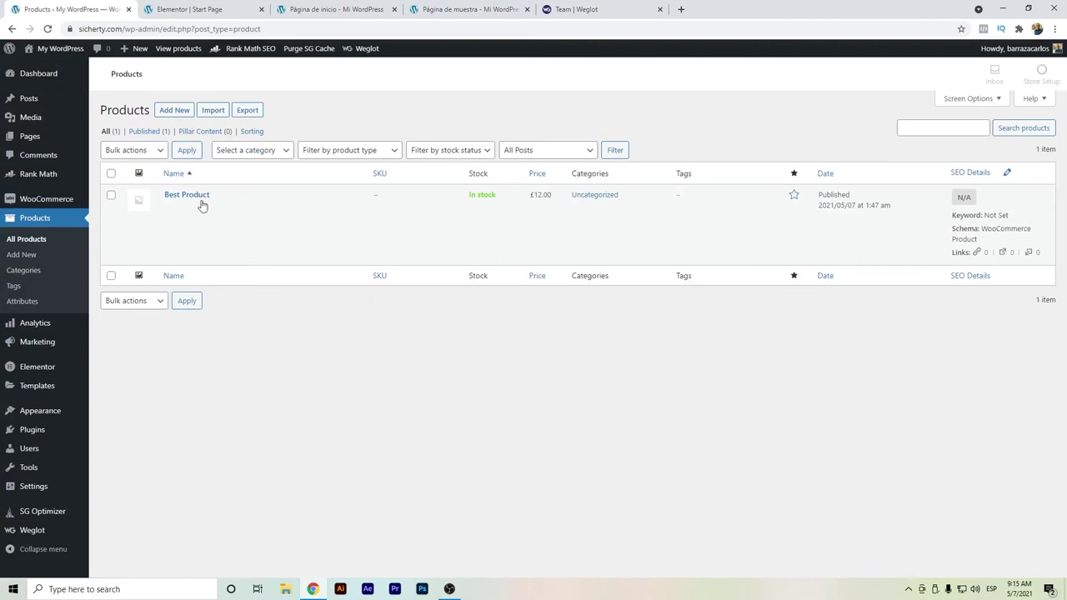
right_click(274, 207)
left_click(300, 214)
left_click(201, 9)
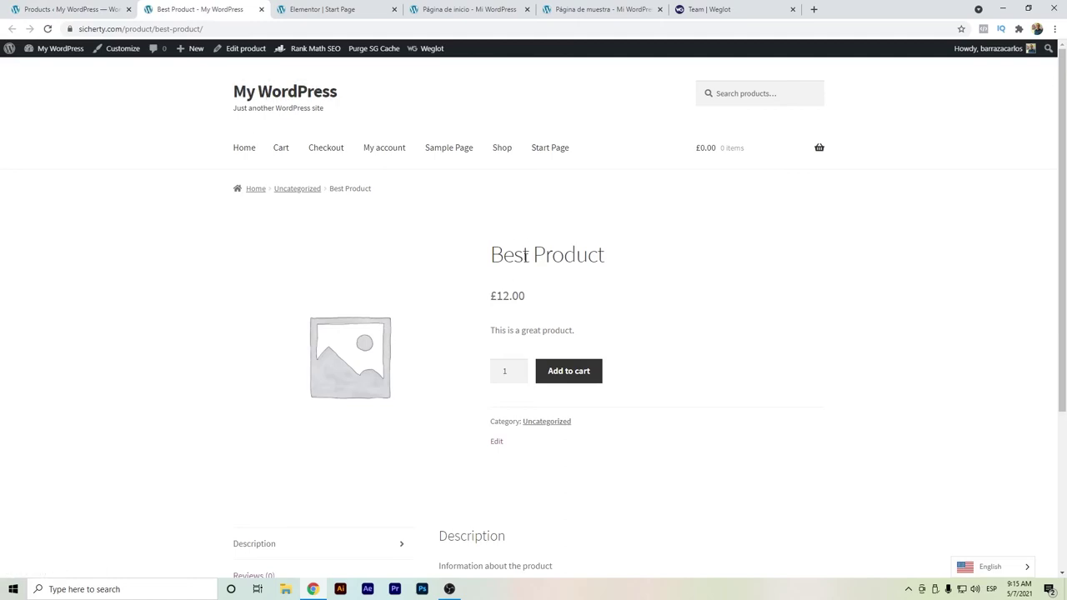
Step: Switch the Best Product page to Español so it reads 'Mejor producto'
left_click_drag(495, 258, 621, 268)
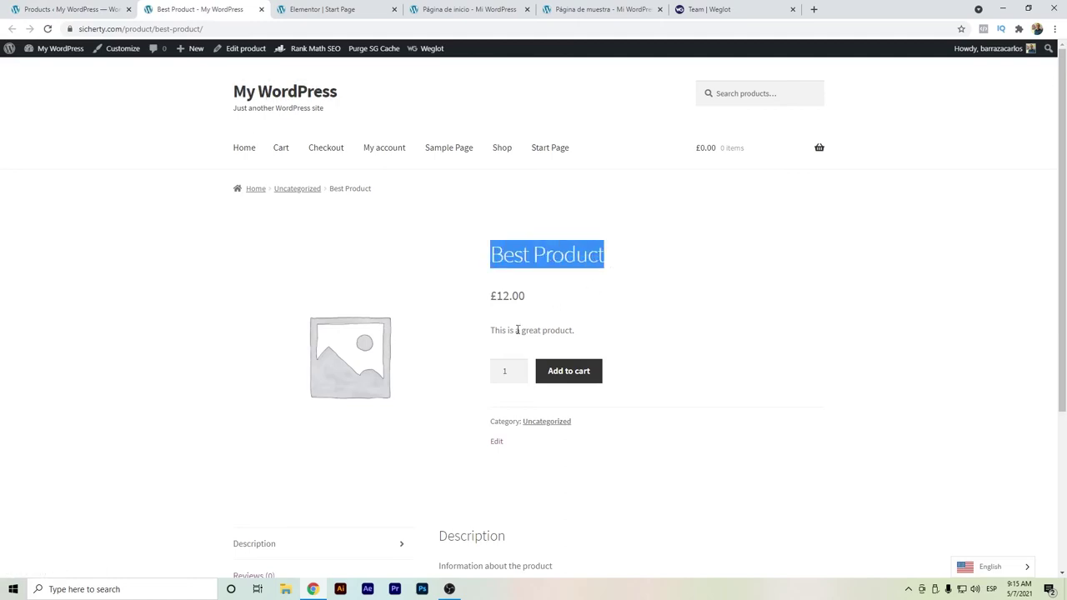
left_click_drag(490, 331, 620, 340)
scroll(573, 397, "down", 1)
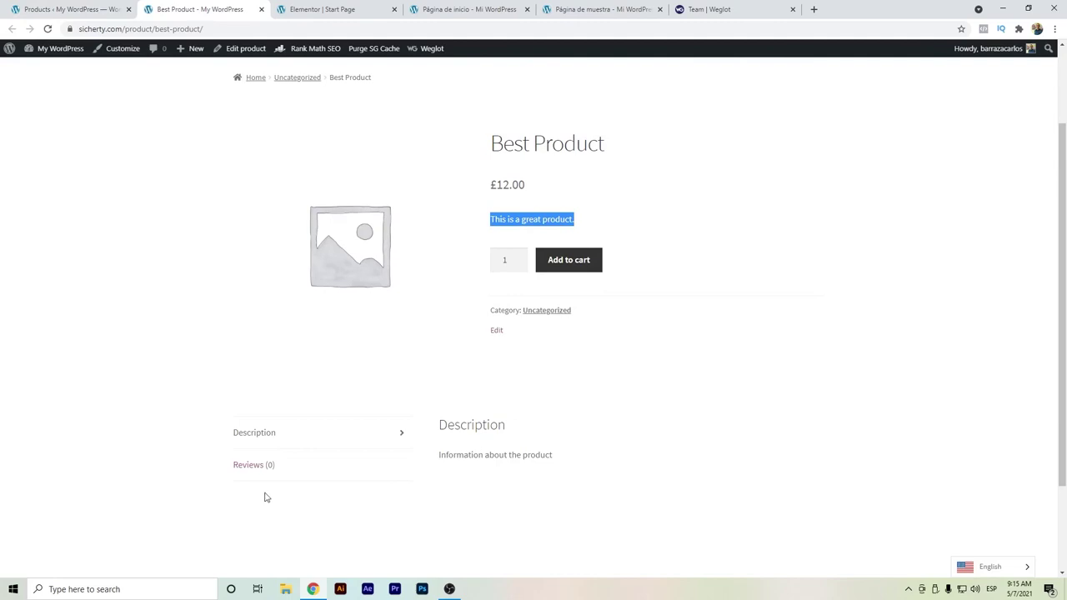
scroll(844, 416, "up", 1)
left_click(991, 567)
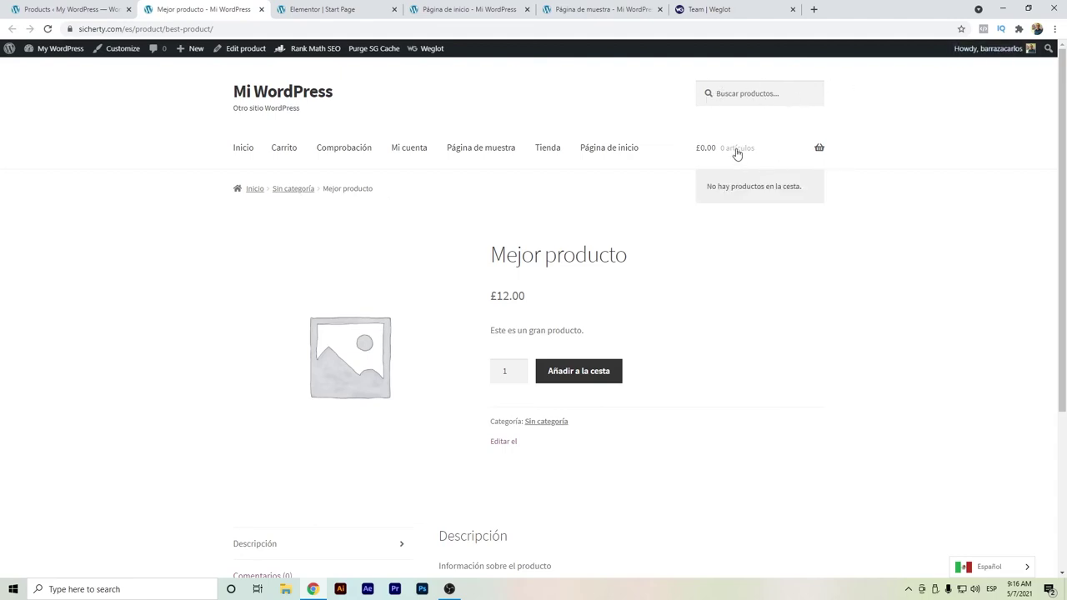
Step: Add one Mejor producto at £12.00 to the cart and view the Carrito page
scroll(725, 182, "down", 3)
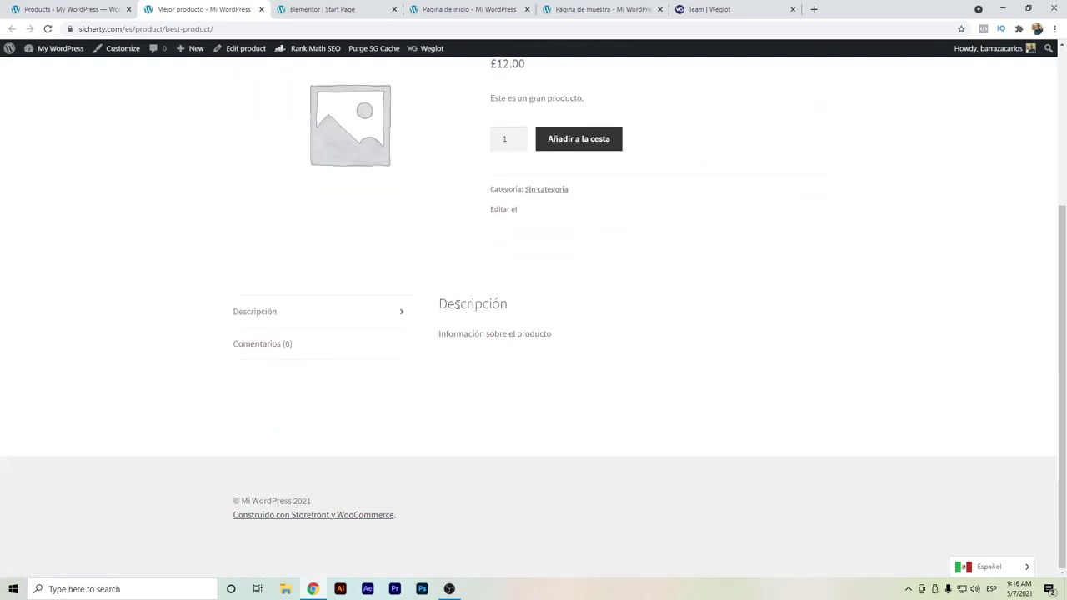
scroll(472, 302, "up", 3)
left_click(566, 379)
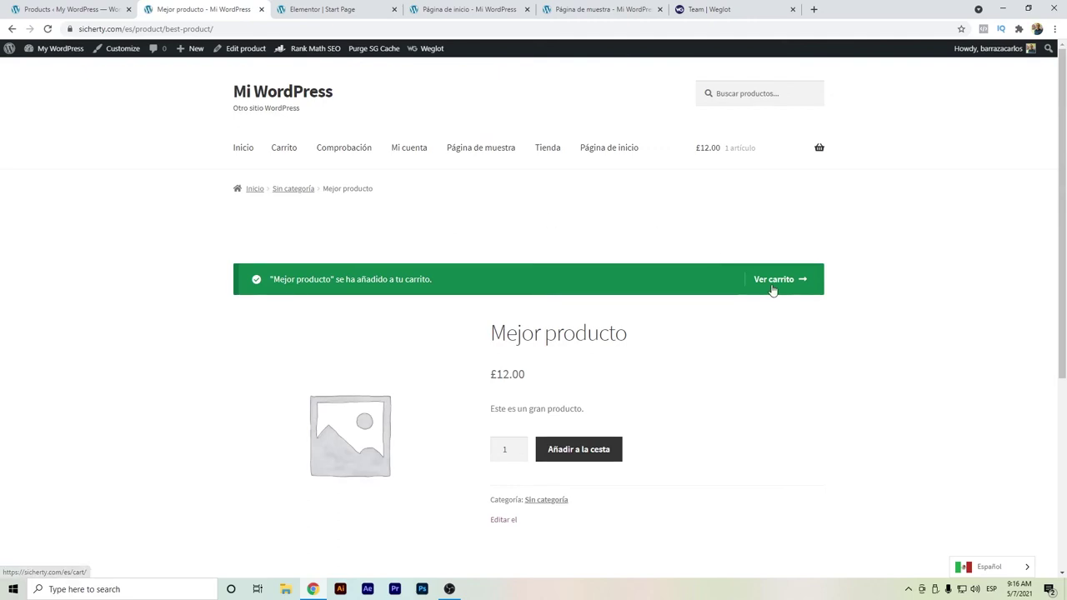
left_click(773, 289)
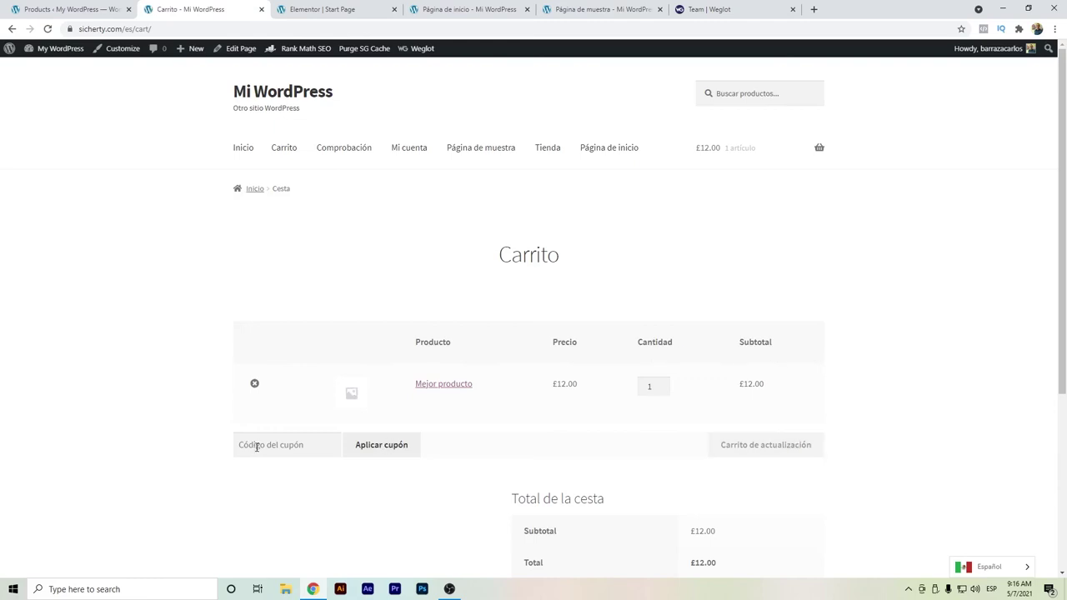
Step: Proceed from the cart to the Spanish Comprobación checkout and review its billing fields and order summary
scroll(529, 304, "down", 3)
scroll(581, 272, "down", 1)
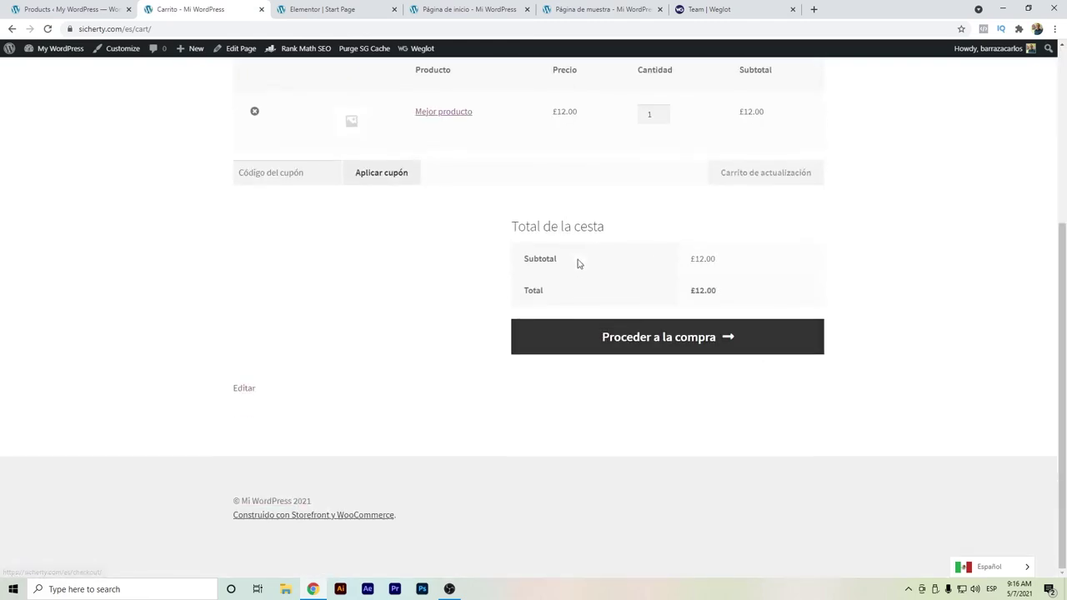
left_click(684, 346)
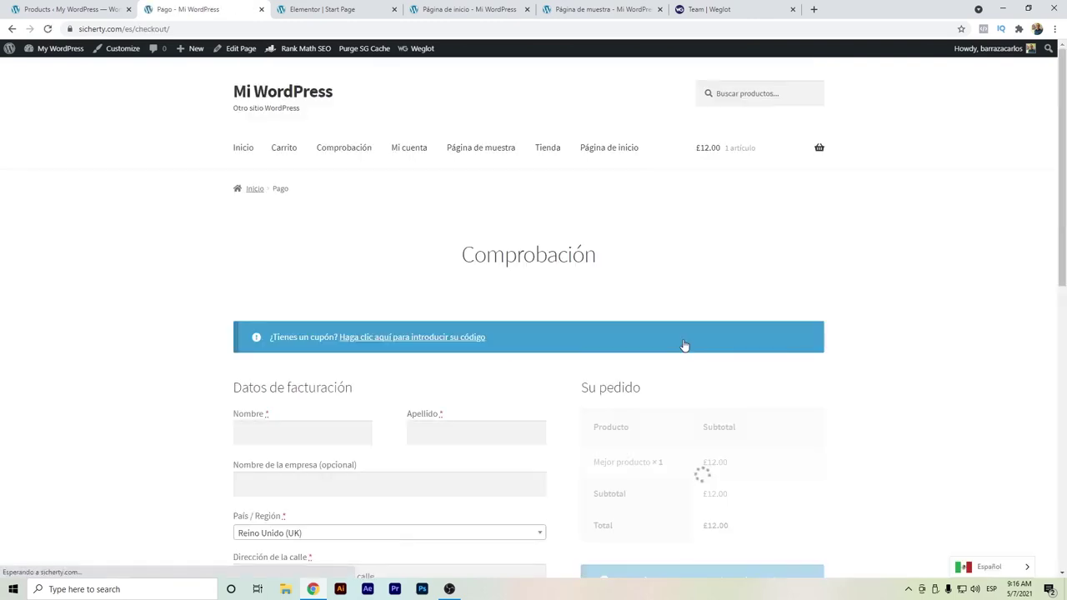
scroll(456, 246, "down", 3)
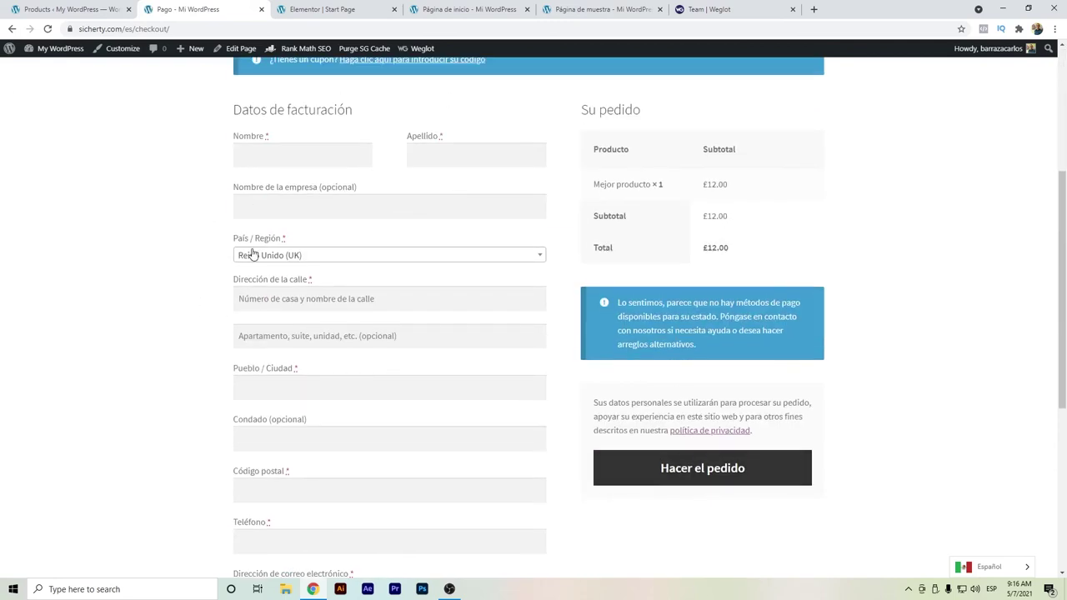
scroll(252, 254, "down", 2)
scroll(292, 435, "down", 2)
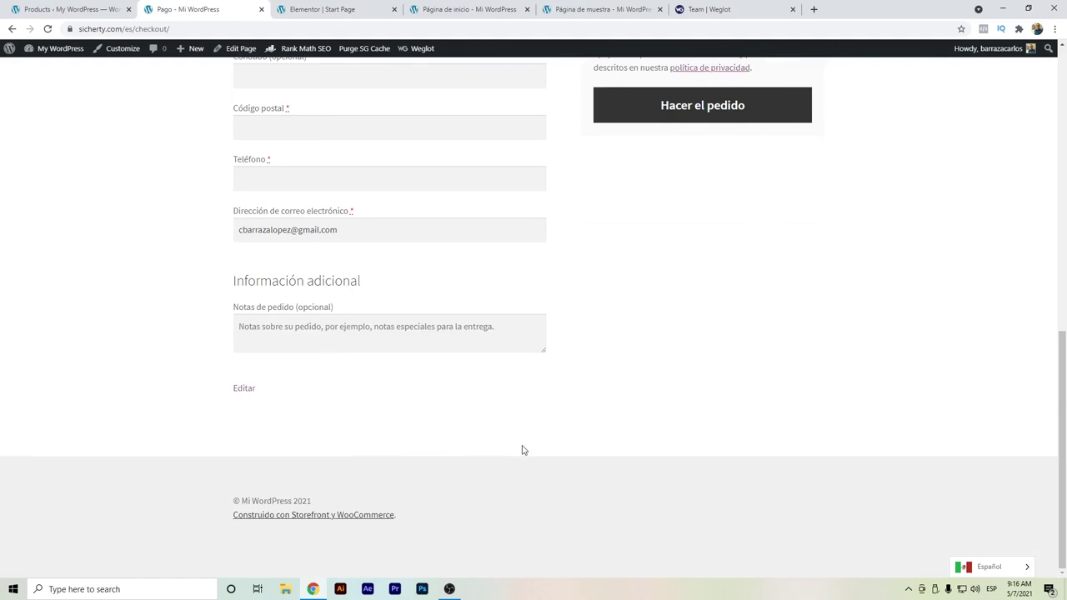
scroll(545, 451, "up", 2)
scroll(759, 348, "up", 4)
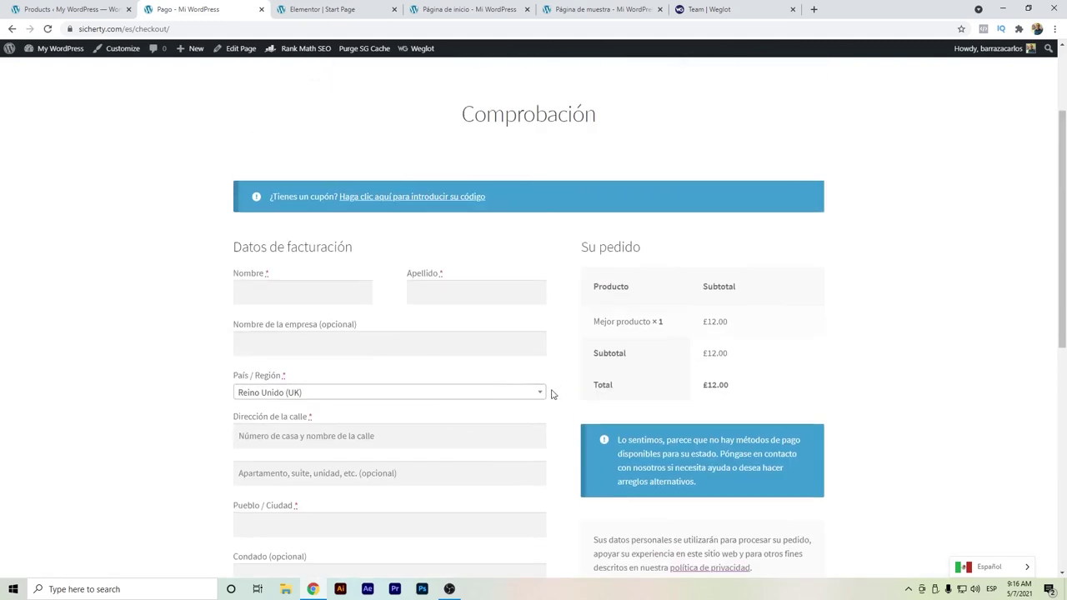
scroll(558, 389, "up", 2)
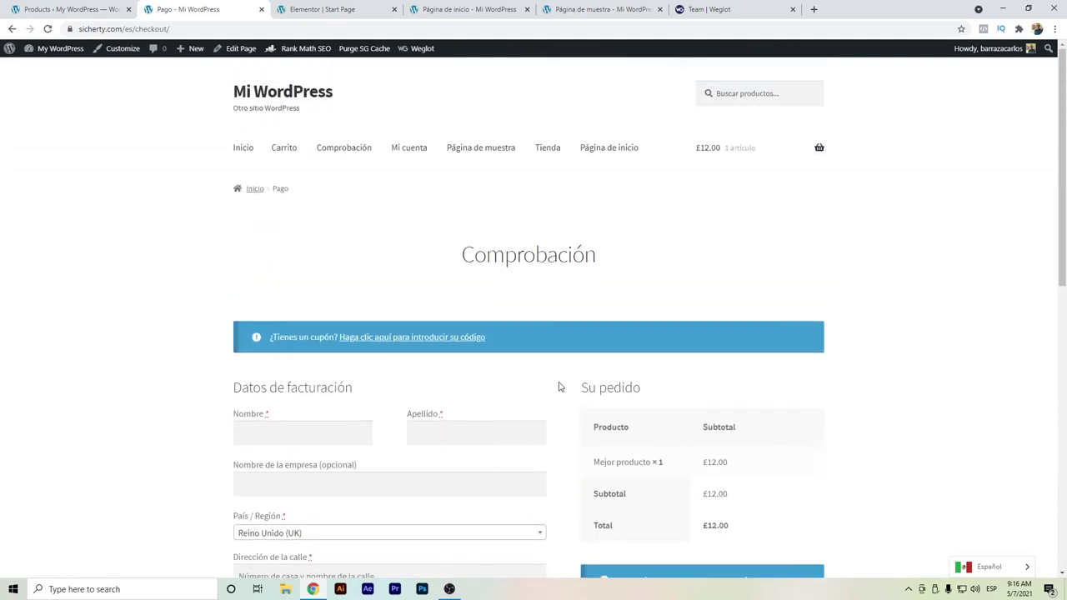
Step: Open the Start Page from the admin Pages list in the page editor
left_click(54, 5)
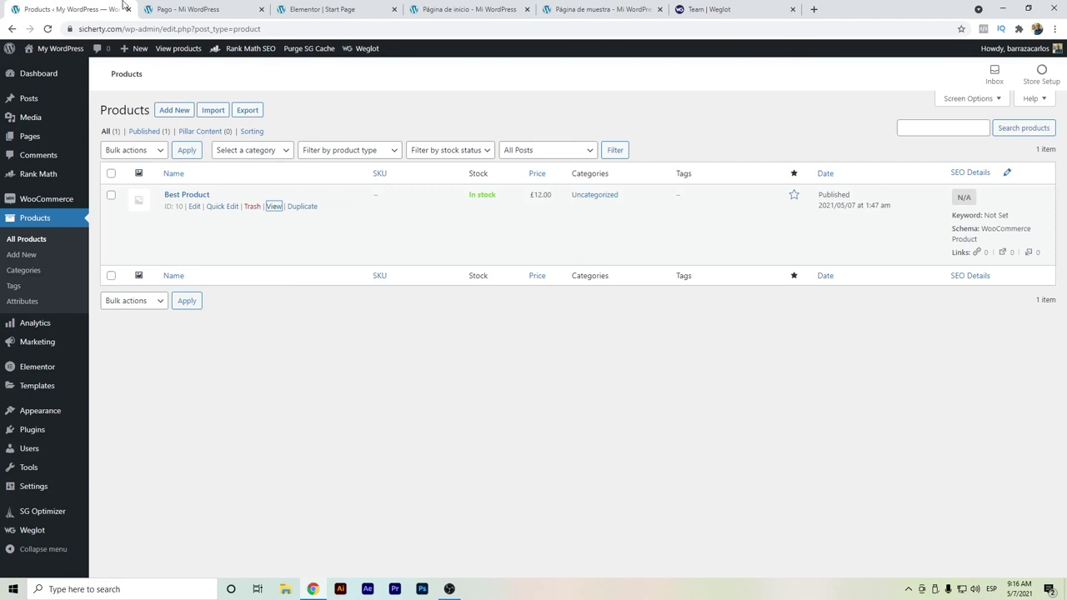
left_click(22, 99)
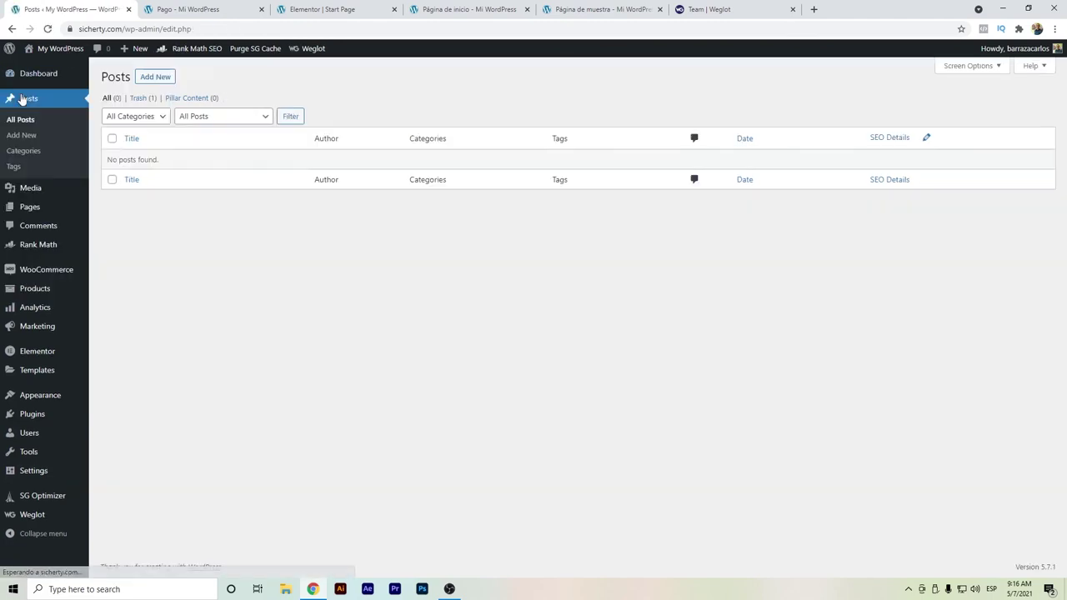
left_click(31, 207)
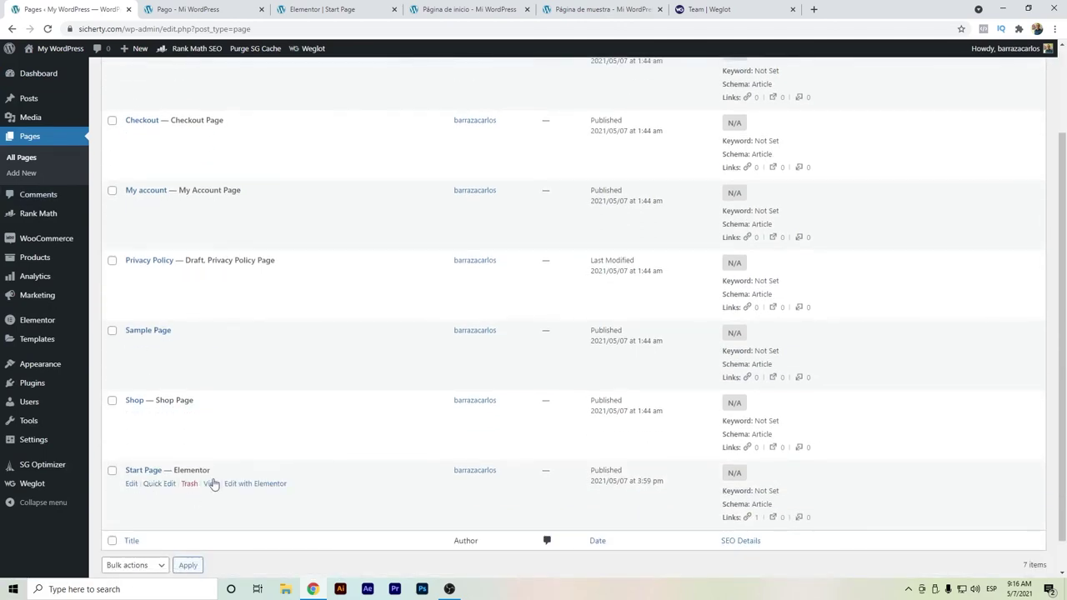
left_click(133, 487)
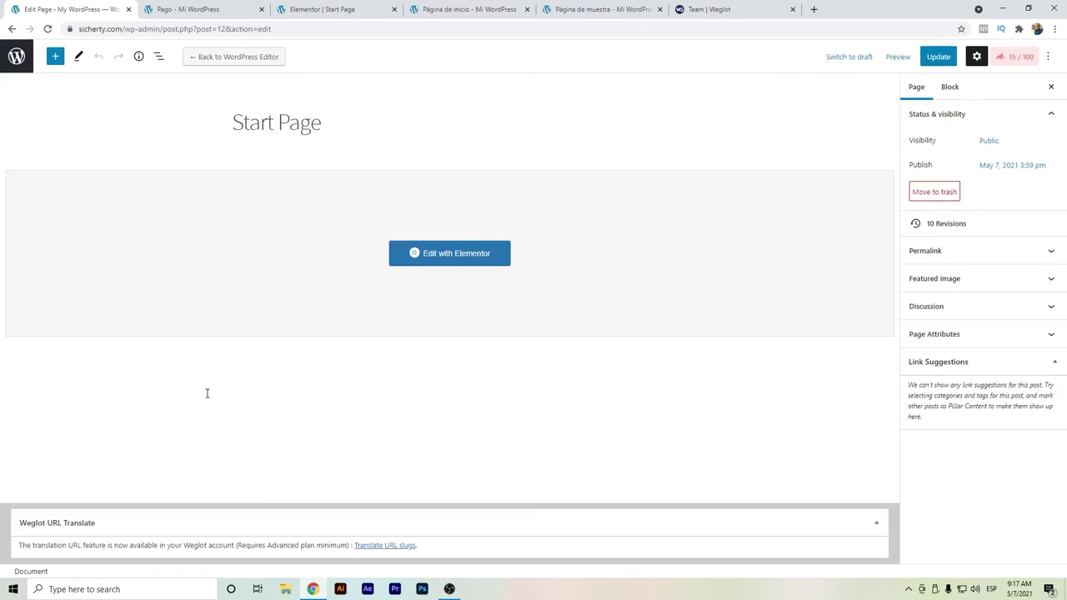
Step: Set the Start Page's Rank Math meta description to 'This is a description' and save
left_click(1014, 56)
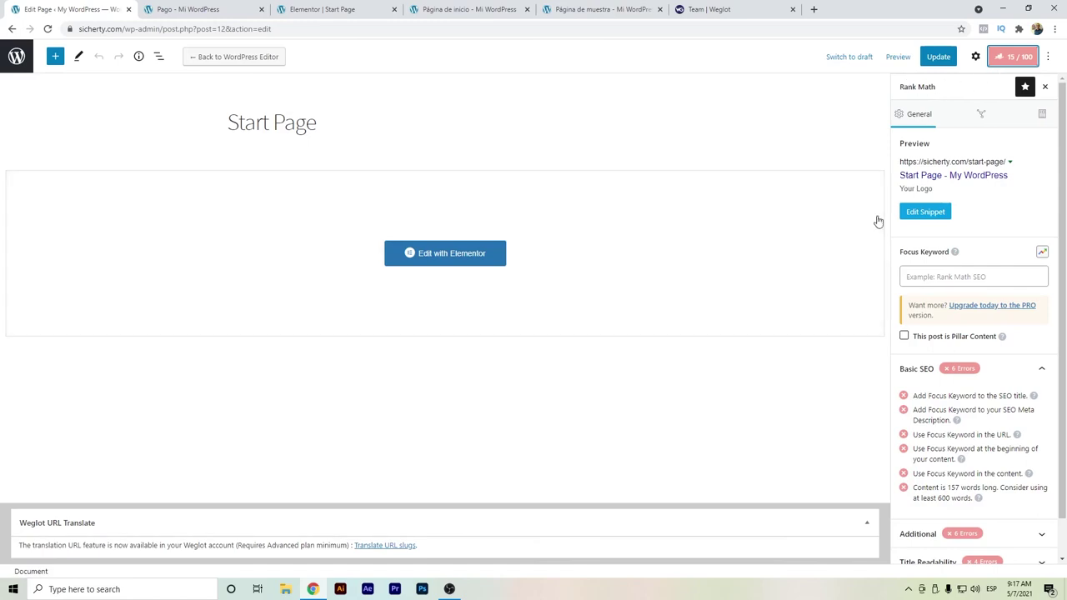
left_click(932, 214)
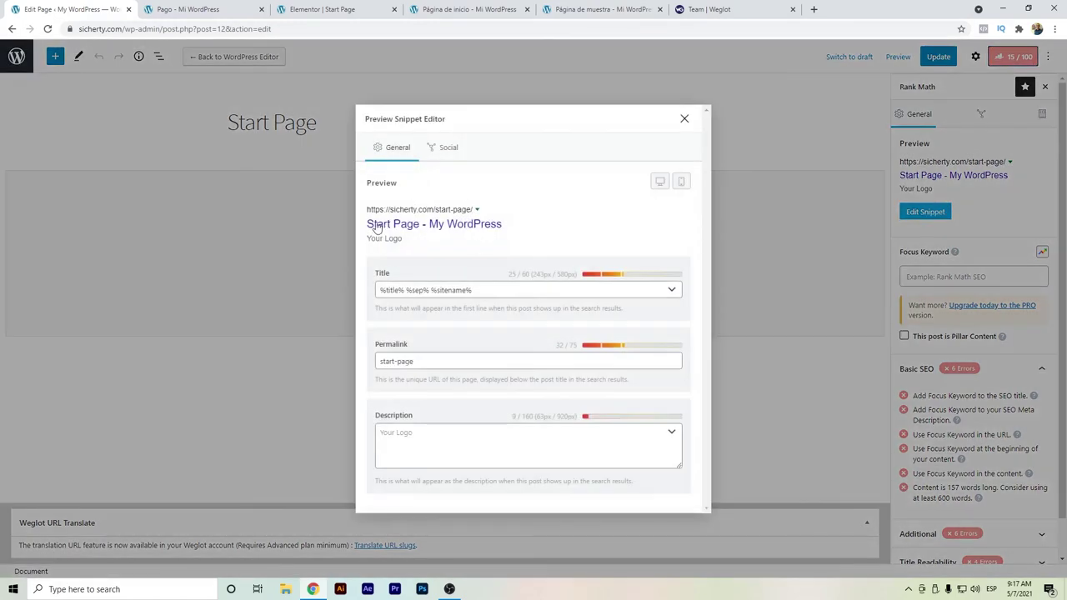
left_click(432, 450)
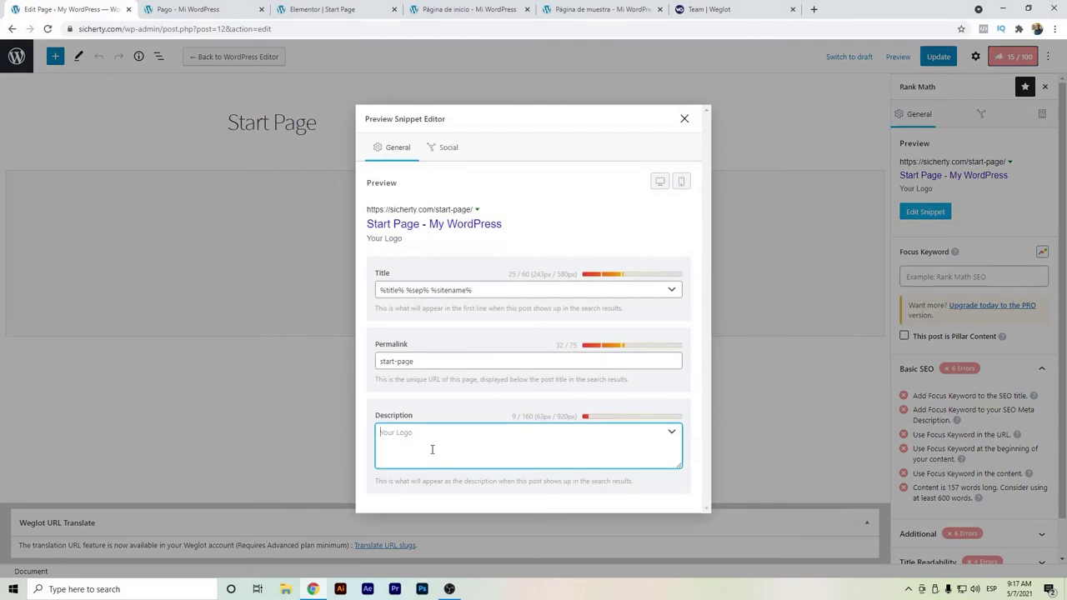
type("This is a description.")
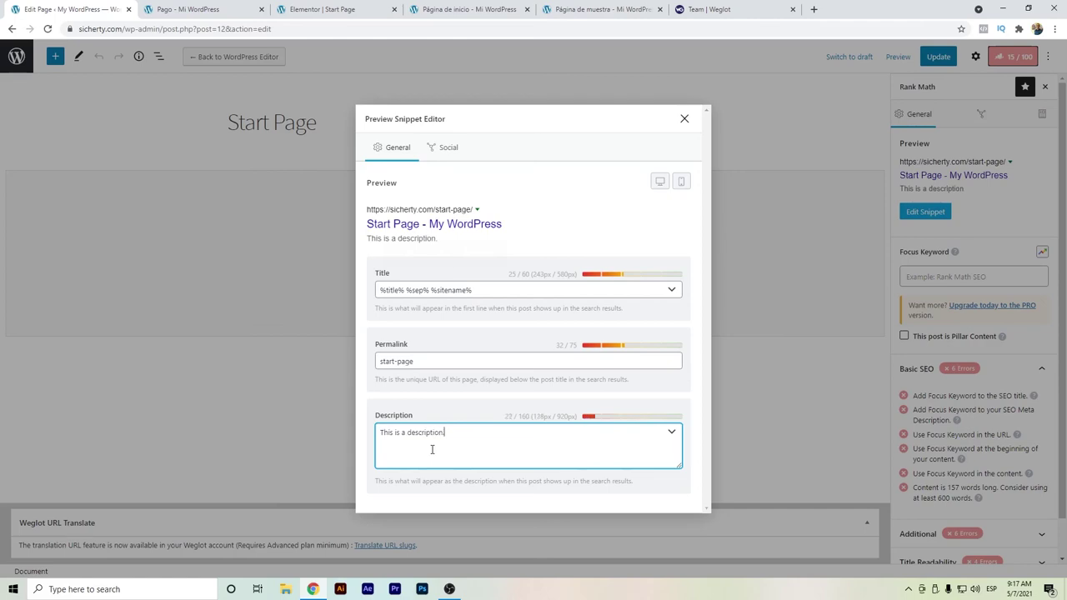
left_click(684, 118)
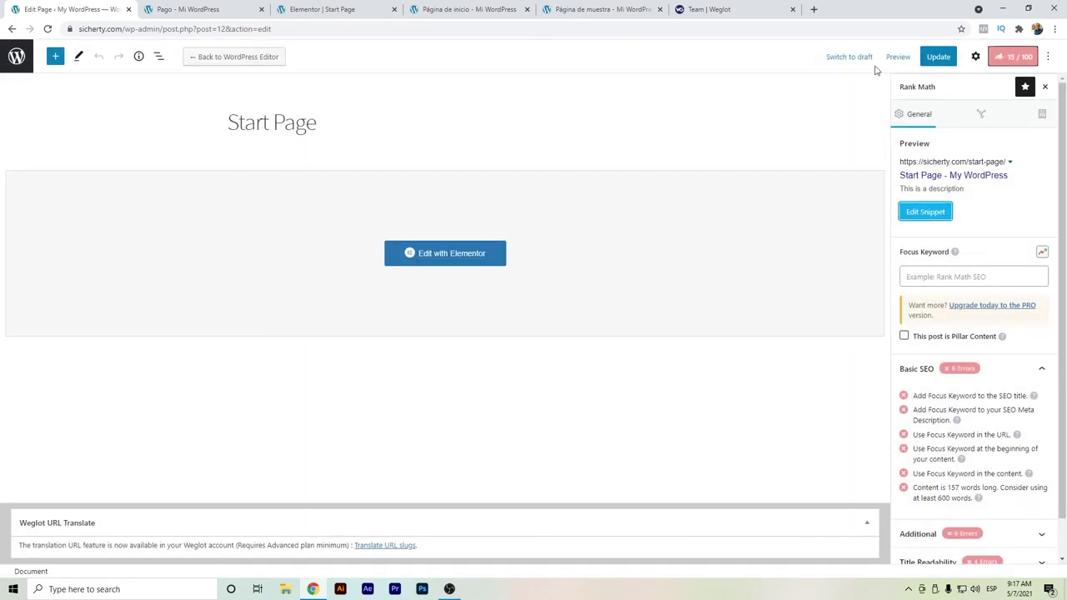
left_click(926, 57)
Step: Reveal the start-page permalink slug and open the live page in a new tab
left_click(977, 59)
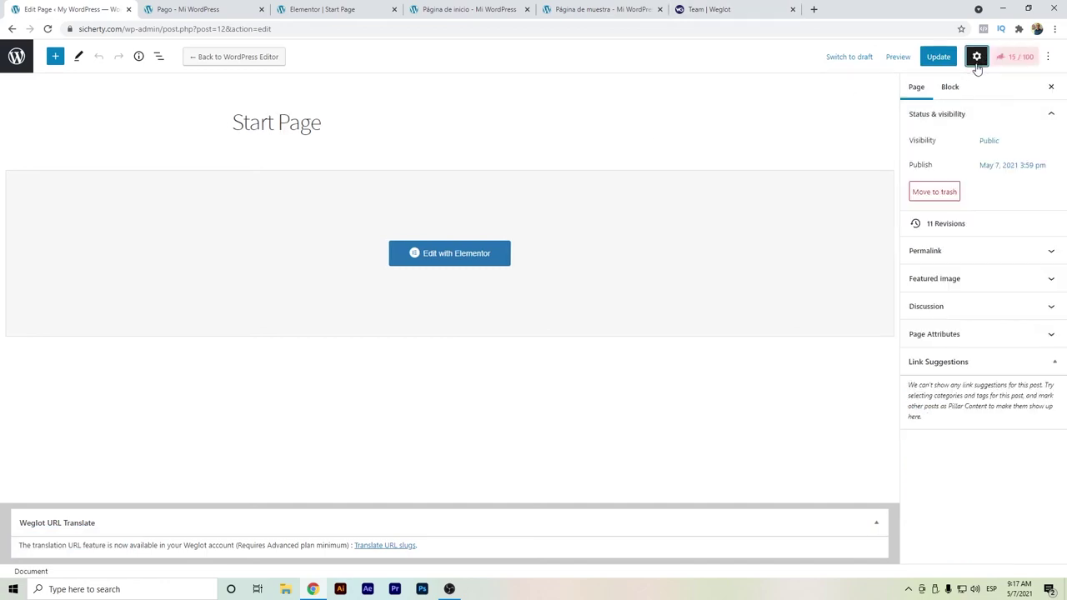
left_click(961, 250)
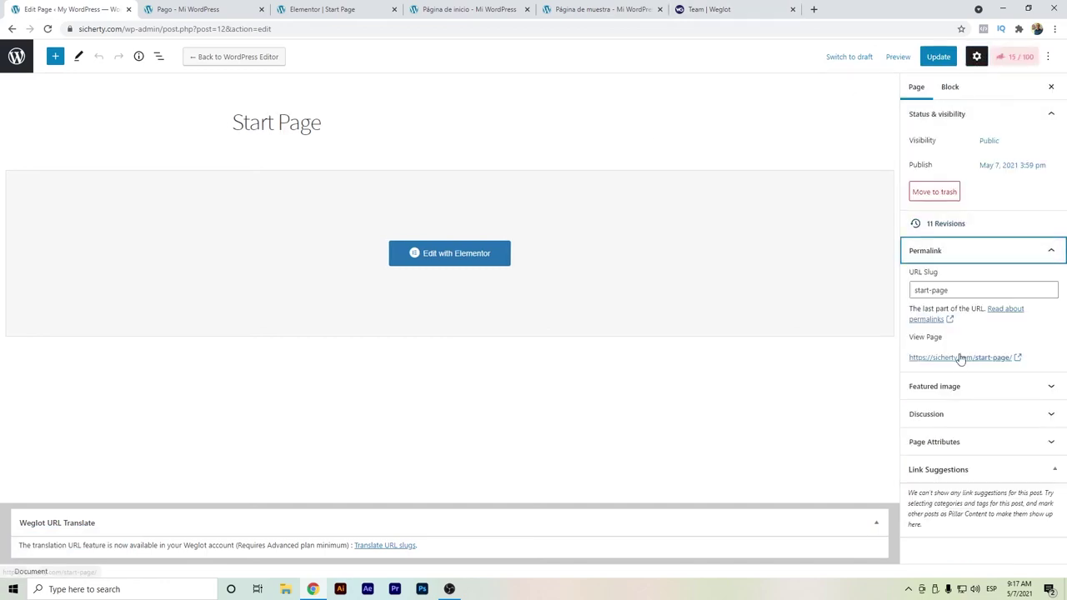
left_click(960, 358)
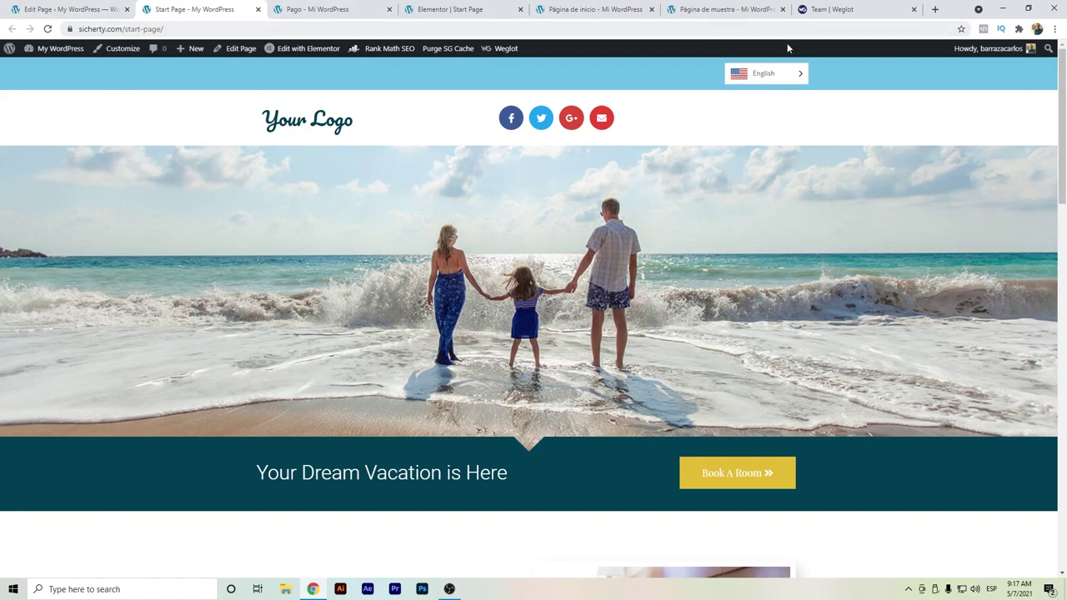
Step: Open the English start page's HTML source and highlight the canonical URL
right_click(94, 94)
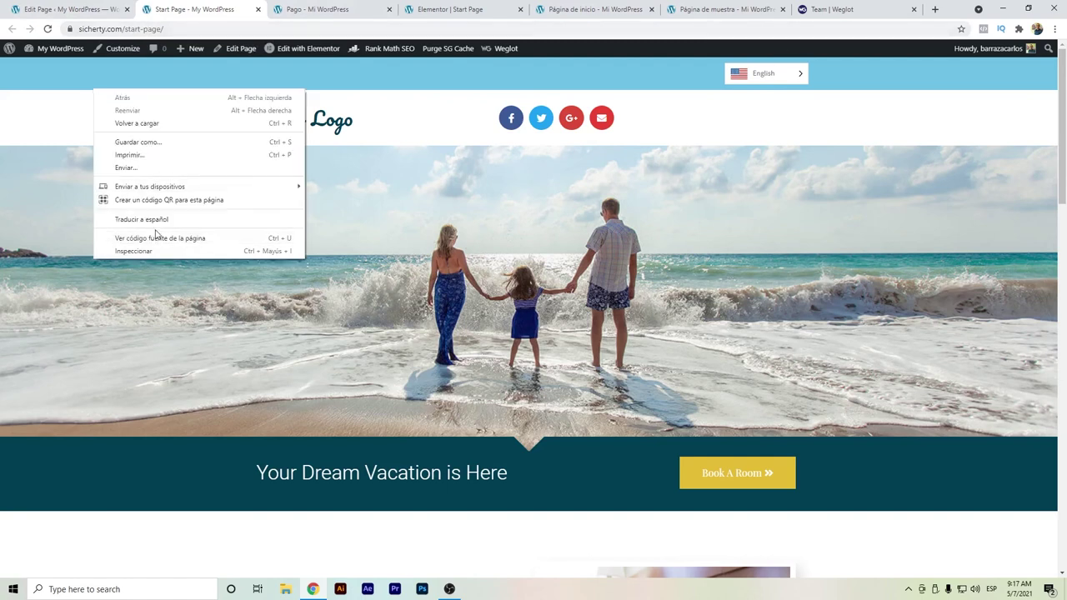
left_click(159, 239)
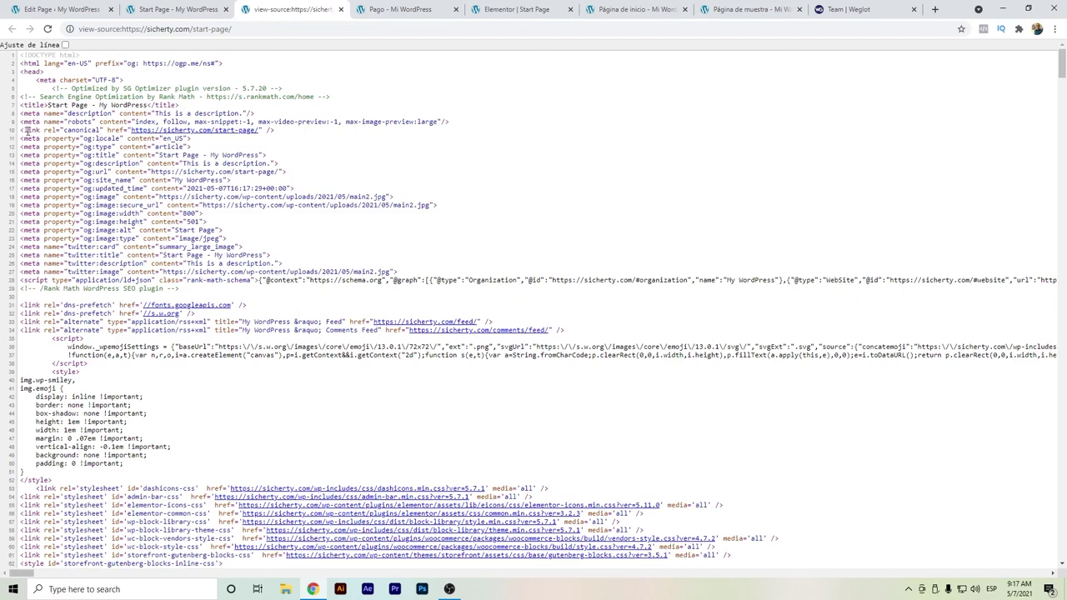
left_click_drag(283, 134, 14, 133)
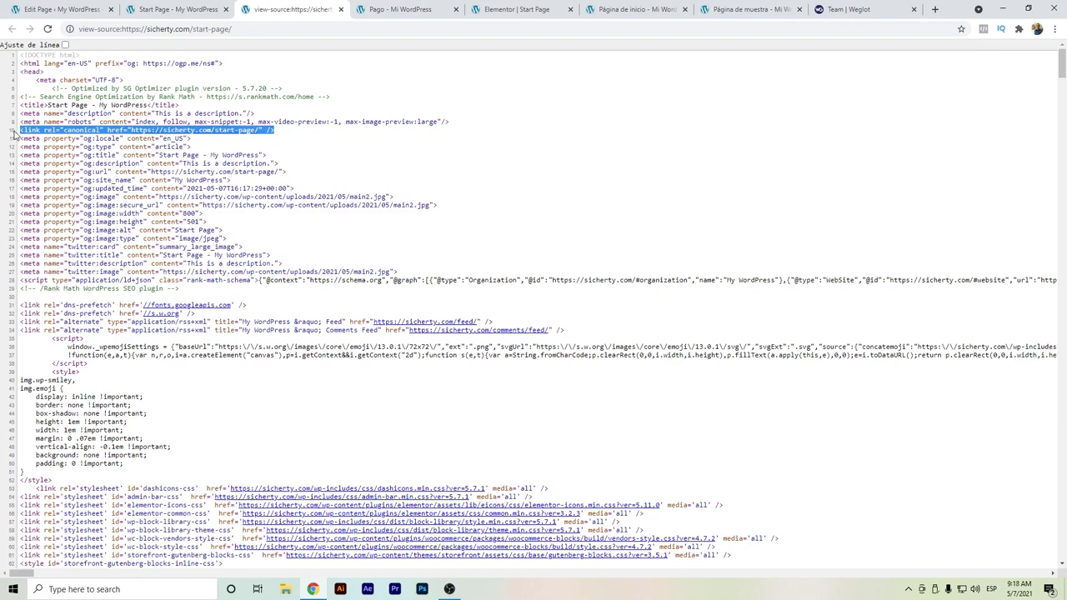
left_click_drag(14, 133, 11, 133)
Step: Highlight the en_US locale, 'My WordPress' site name and 'This is a description.' meta values
left_click_drag(189, 139, 156, 142)
left_click(254, 182)
left_click_drag(226, 181, 190, 181)
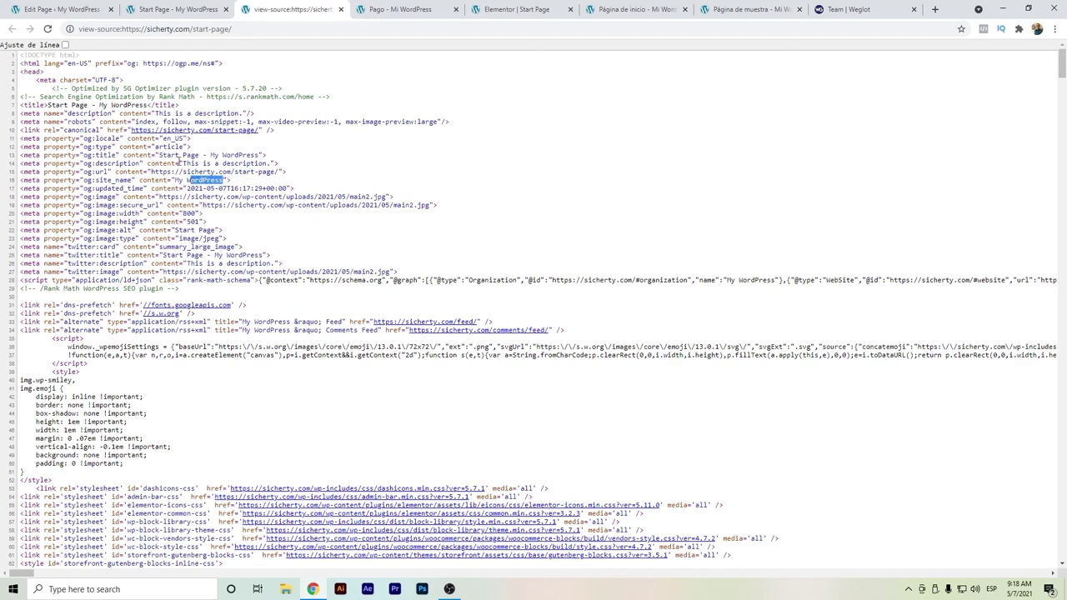
left_click(171, 157)
left_click_drag(161, 156, 252, 156)
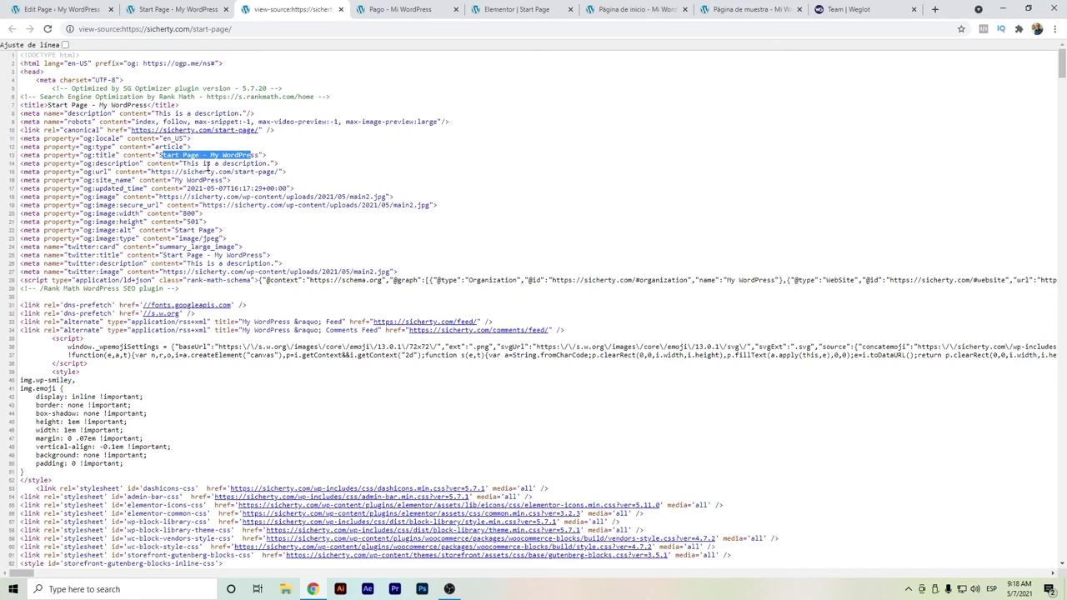
left_click(200, 7)
Step: Switch the start page to Español at /es/start-page/ and open its HTML source
mouse_move(770, 71)
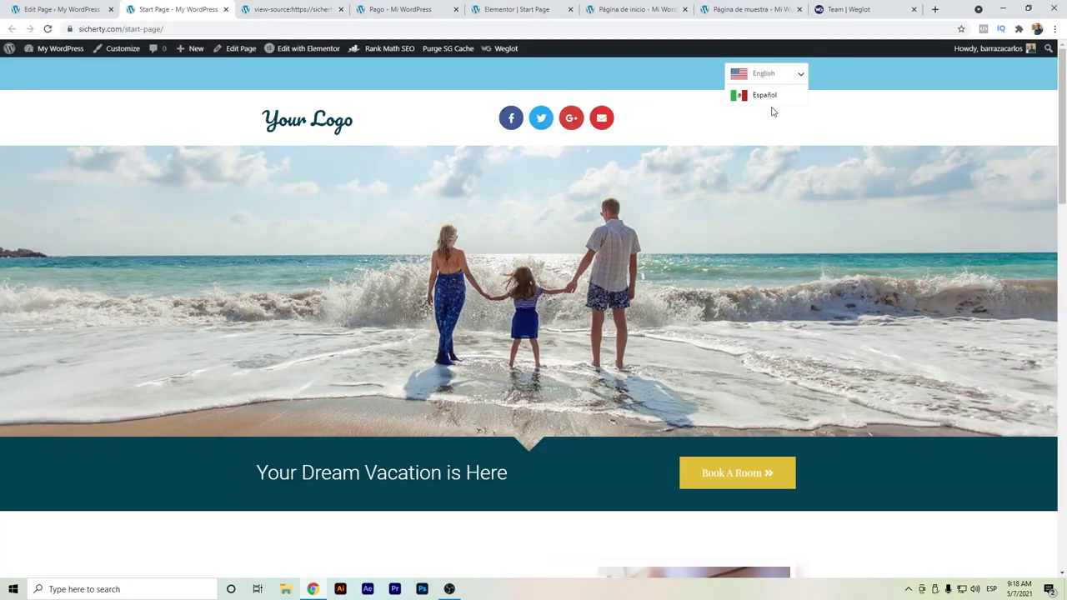
left_click(771, 98)
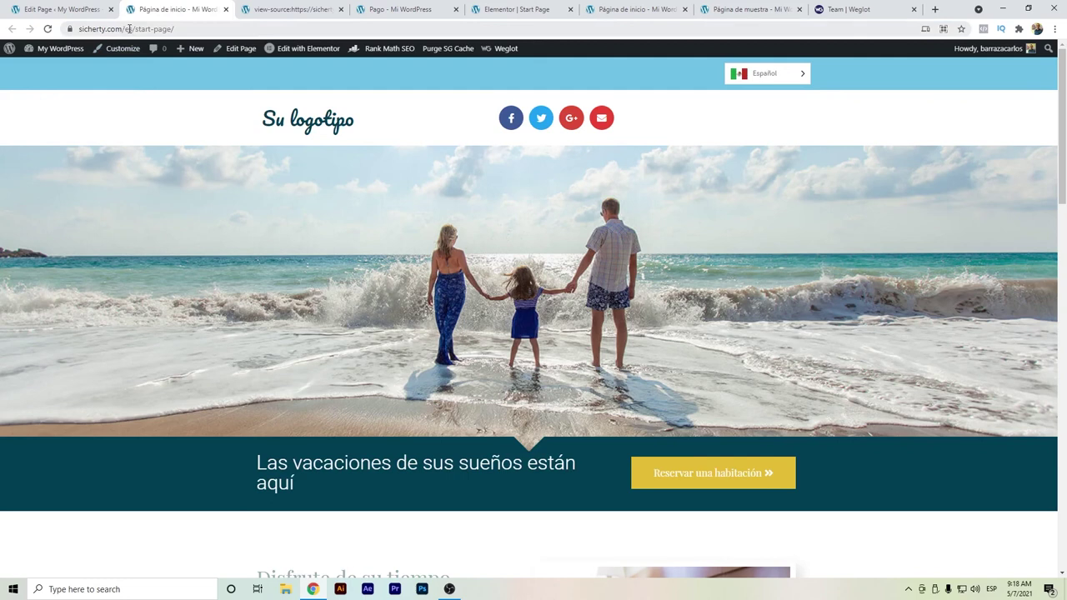
right_click(134, 99)
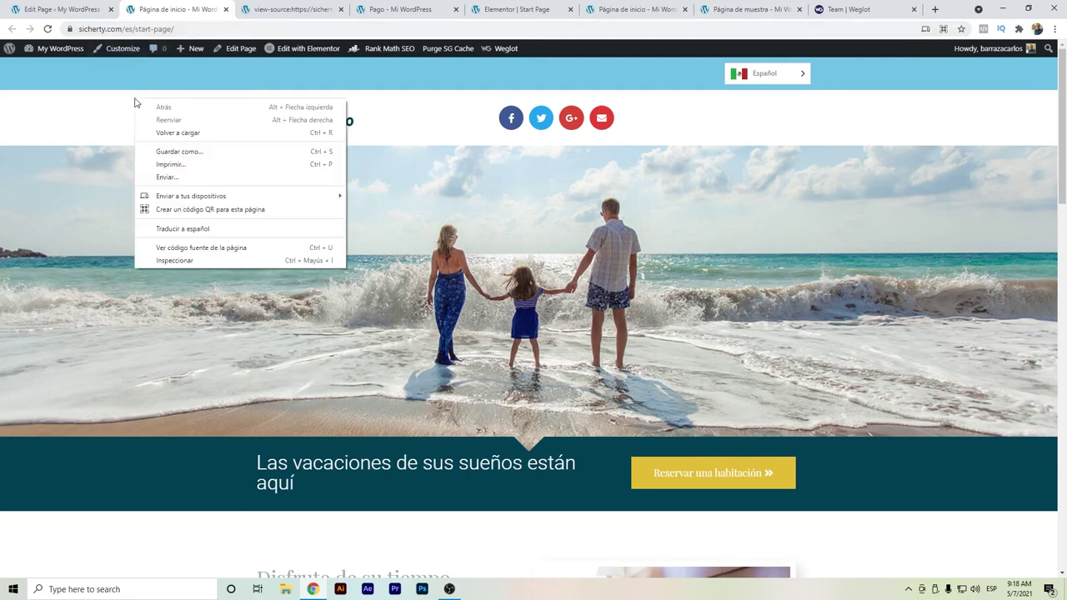
left_click(215, 249)
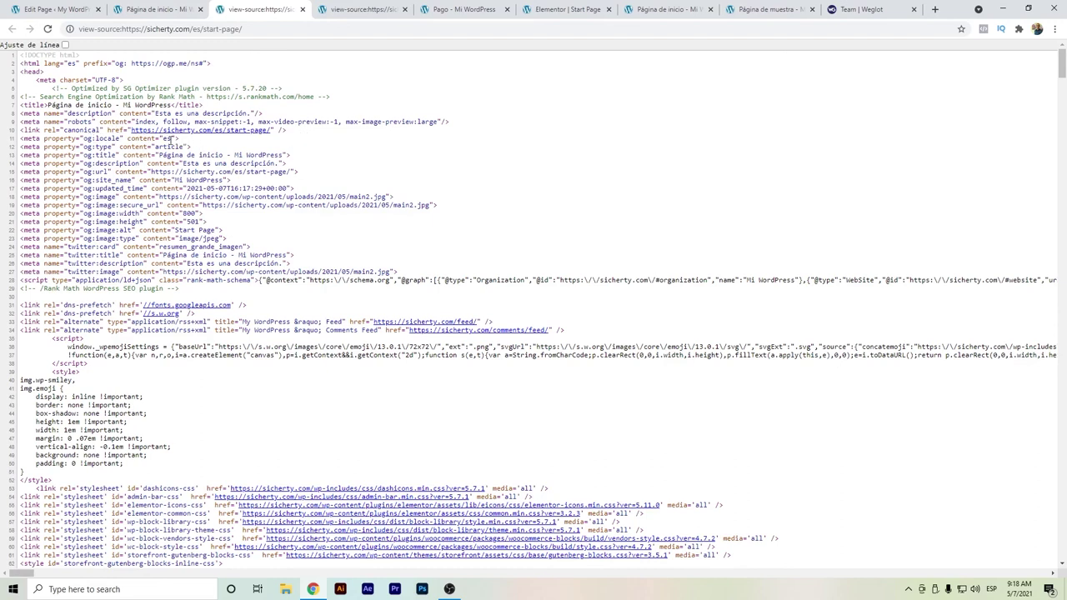
Step: Highlight the es locale and 'Esta es una descripción.' meta description in the source
left_click_drag(170, 141, 83, 140)
left_click(83, 140)
left_click_drag(156, 156, 179, 164)
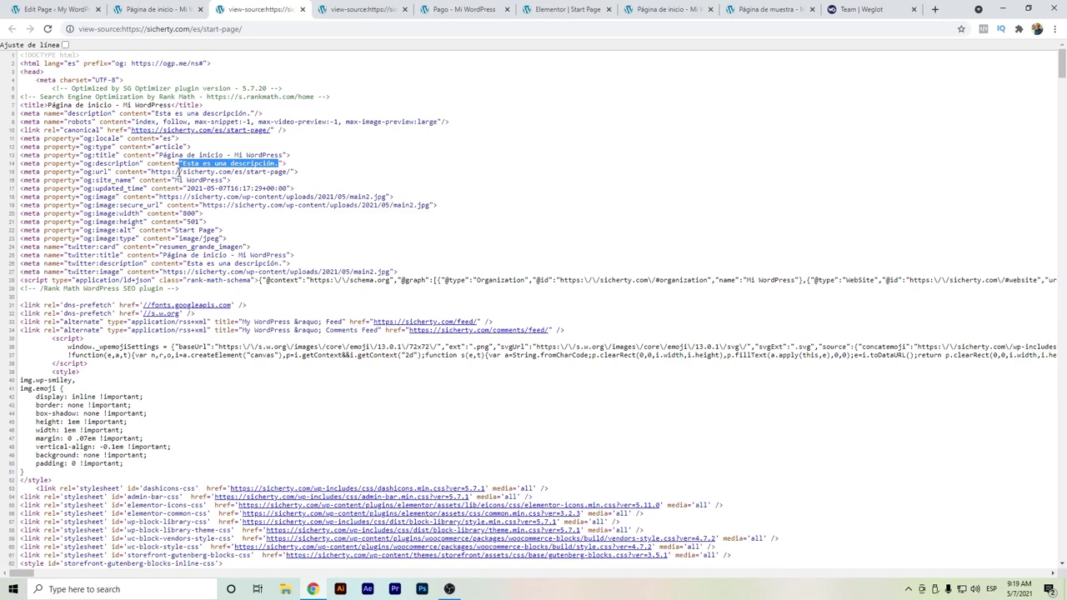
left_click(138, 7)
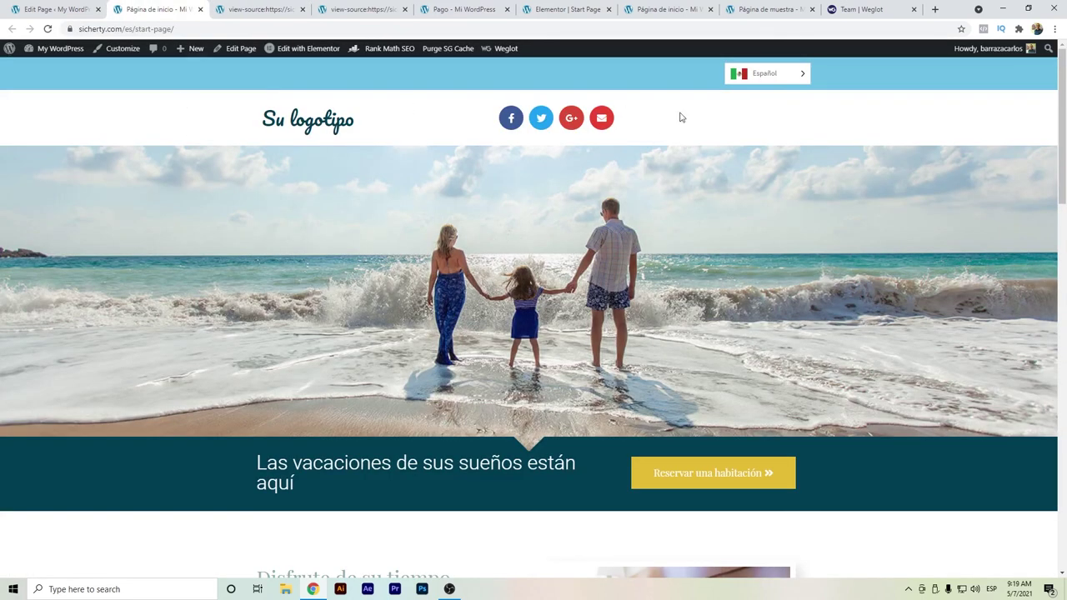
Step: Open a comparison site's Spanish home page source and highlight its hreflang es link
key("ctrl+shift+t")
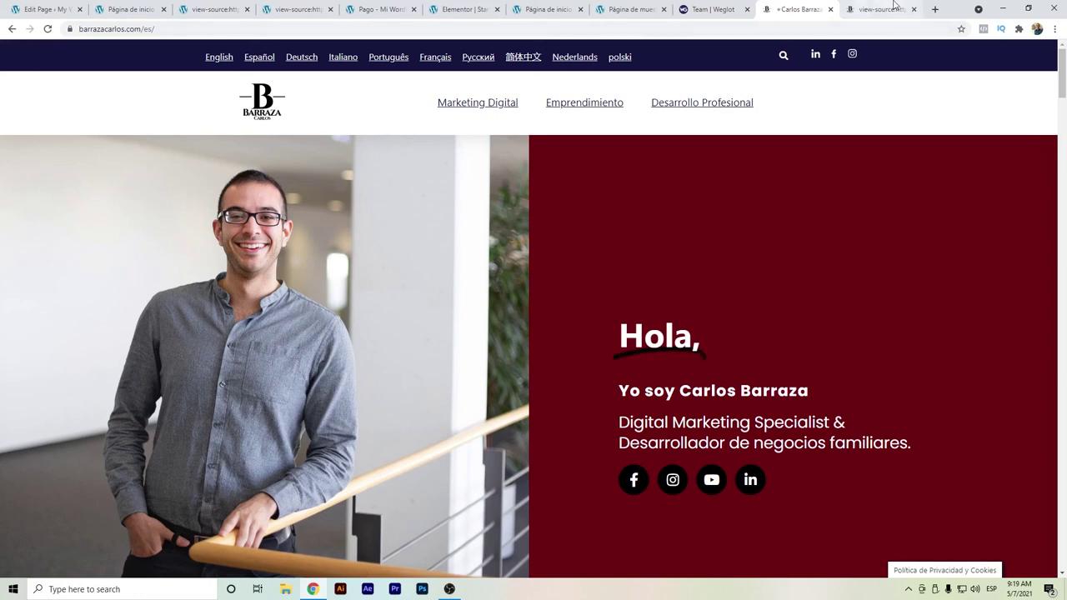
left_click(868, 5)
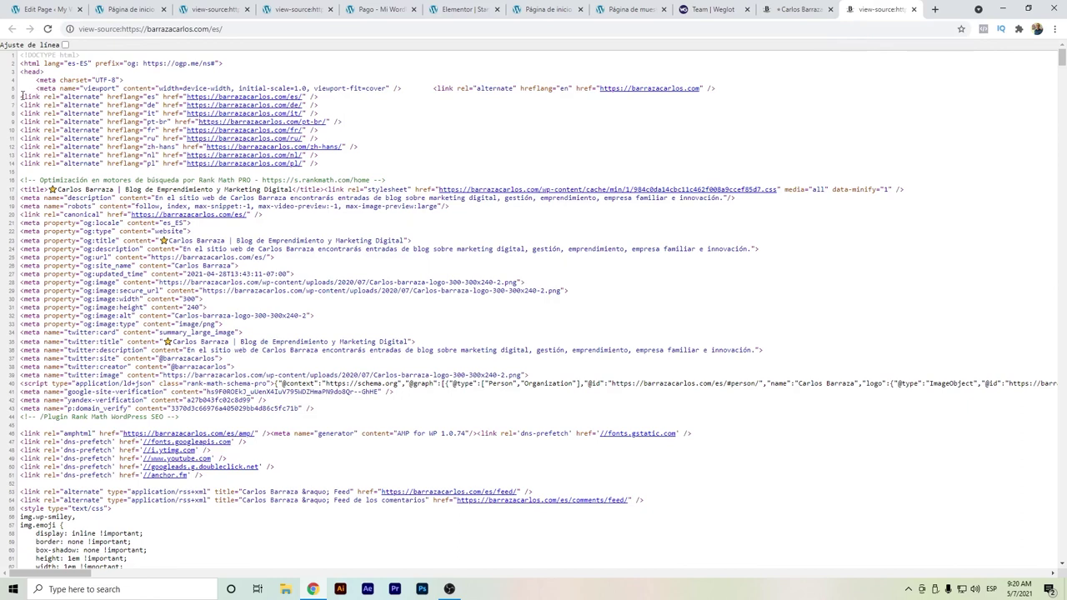
left_click_drag(22, 96, 357, 104)
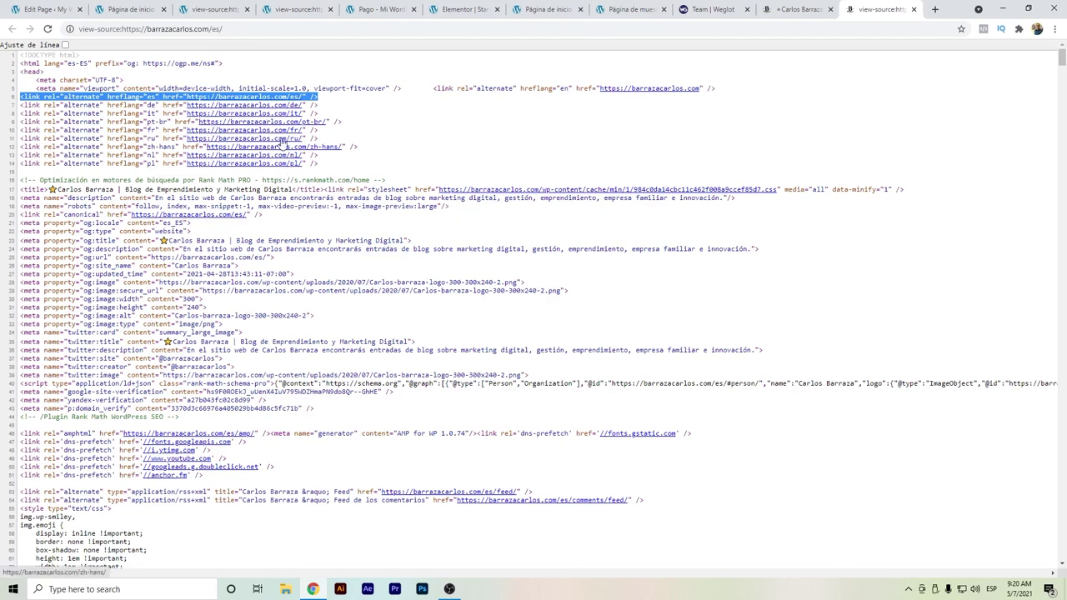
Step: Highlight the canonical link on line 10 of the start page's source
left_click(299, 10)
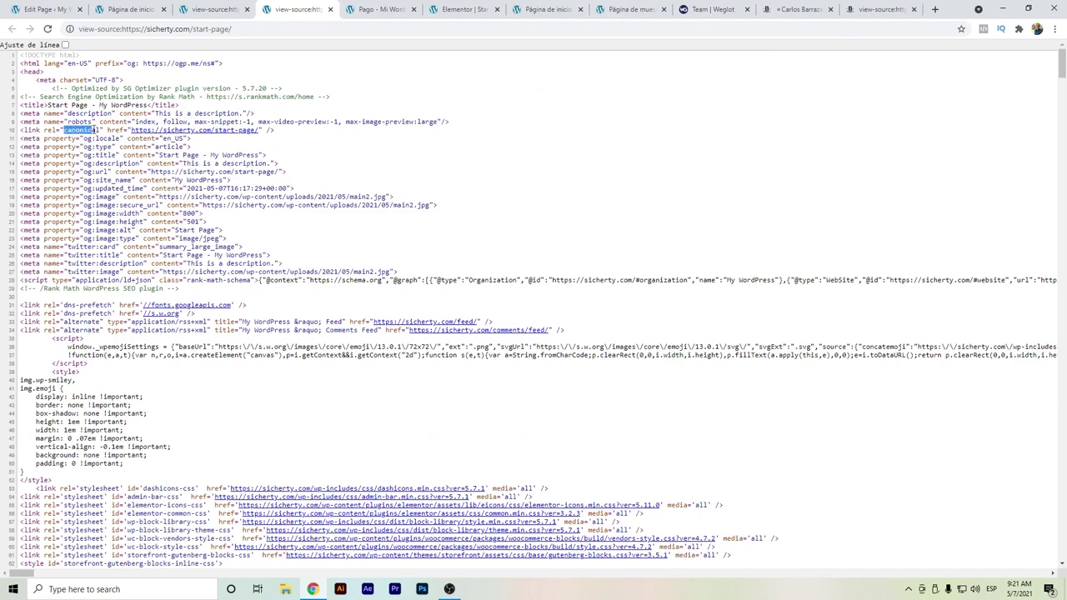
left_click_drag(101, 131, 66, 131)
left_click(66, 131)
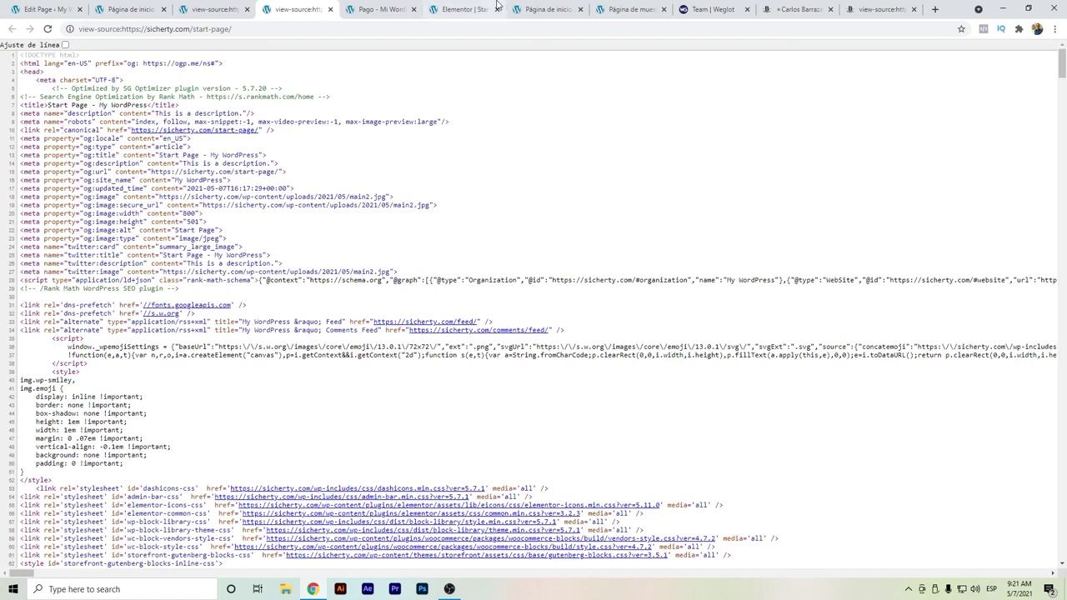
Step: Highlight the comparison site's hreflang links (lines 6–14) and canonical link, then return to the start page
left_click(894, 4)
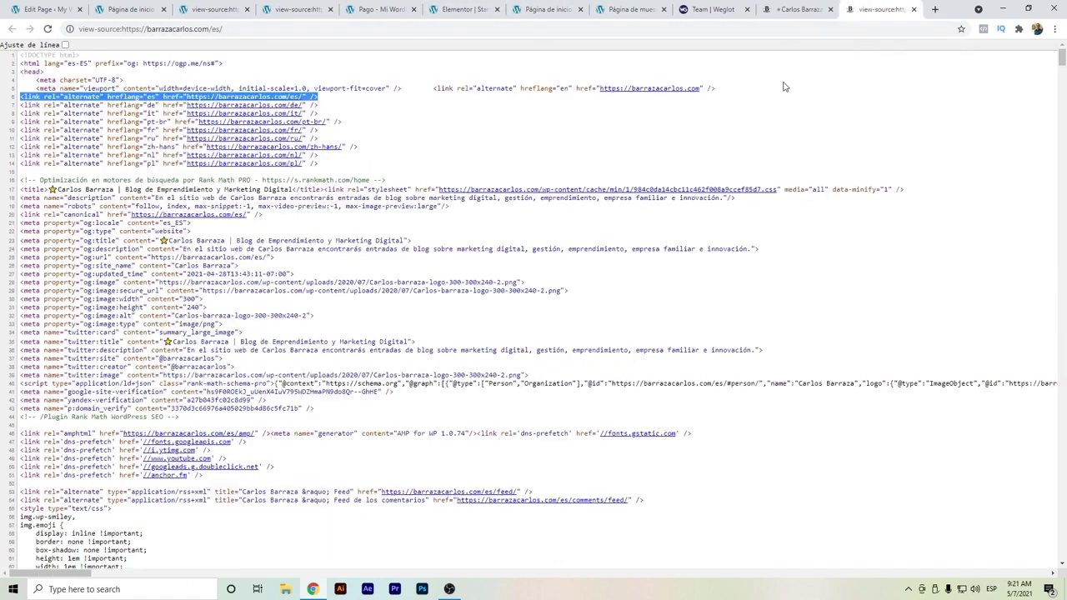
left_click(460, 132)
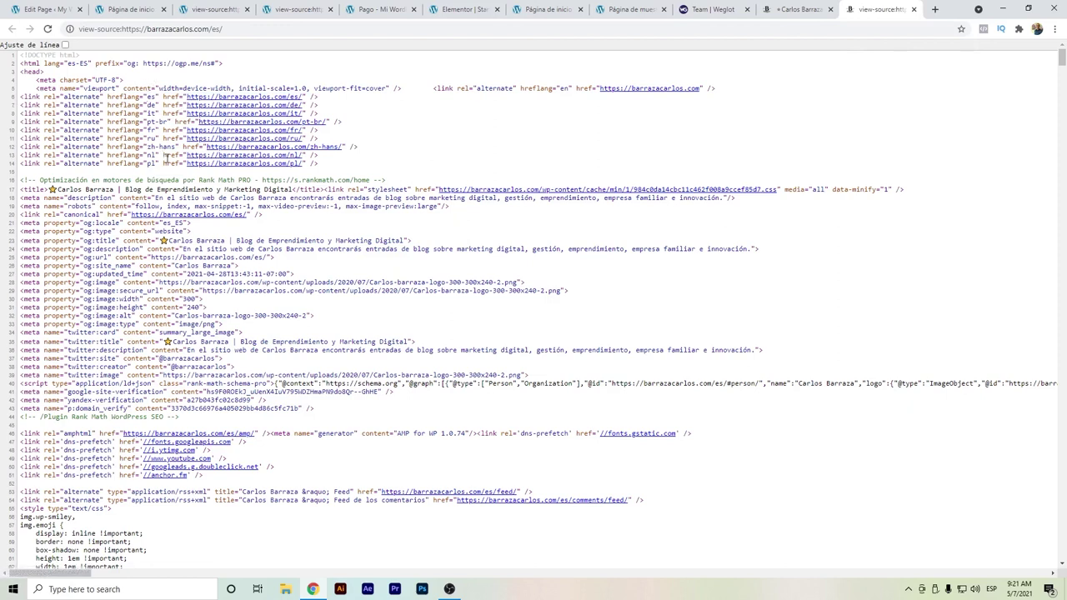
left_click_drag(164, 162, 73, 95)
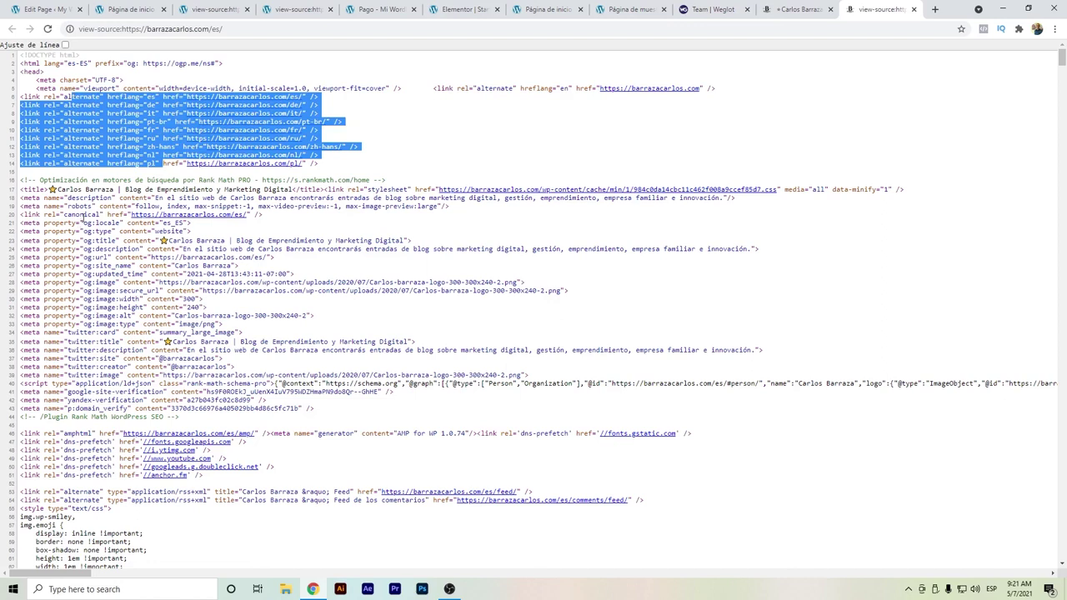
left_click(226, 209)
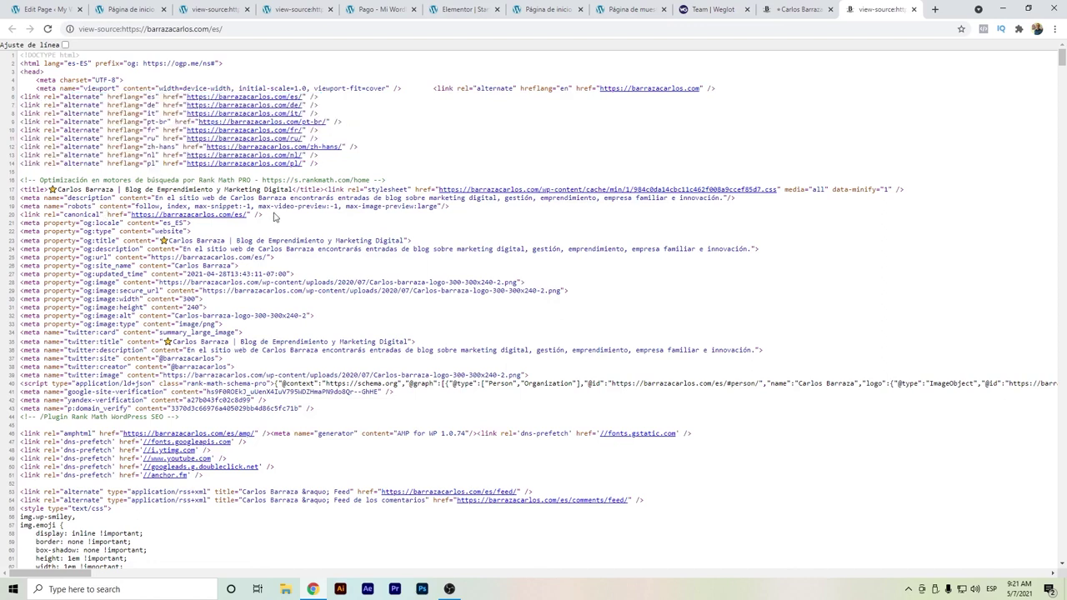
left_click_drag(275, 217, 20, 217)
left_click_drag(317, 165, 251, 163)
left_click_drag(181, 152, 18, 99)
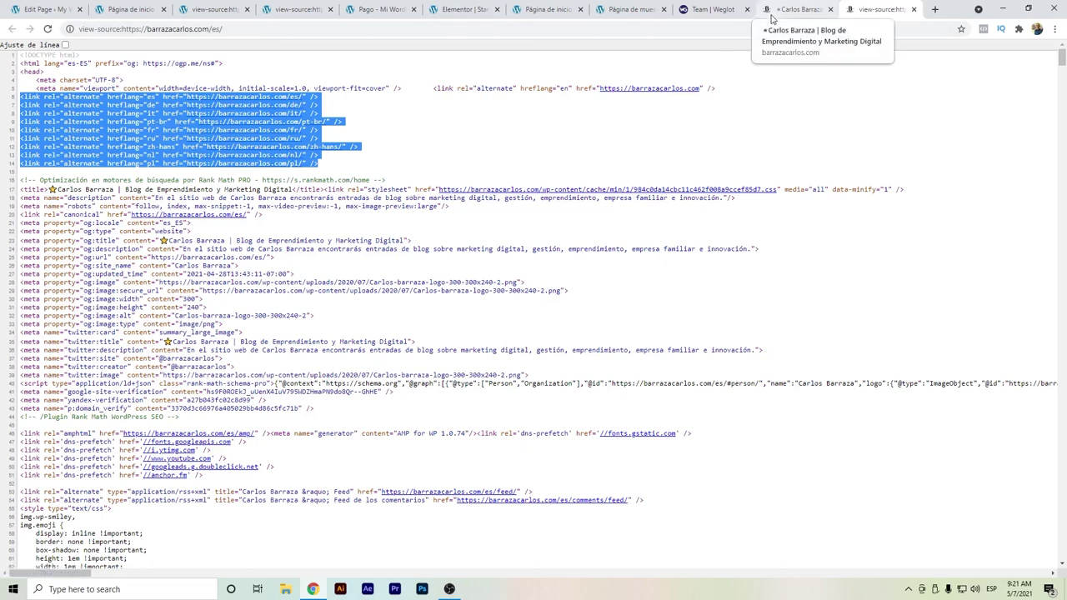
left_click(375, 8)
left_click(288, 9)
left_click(129, 8)
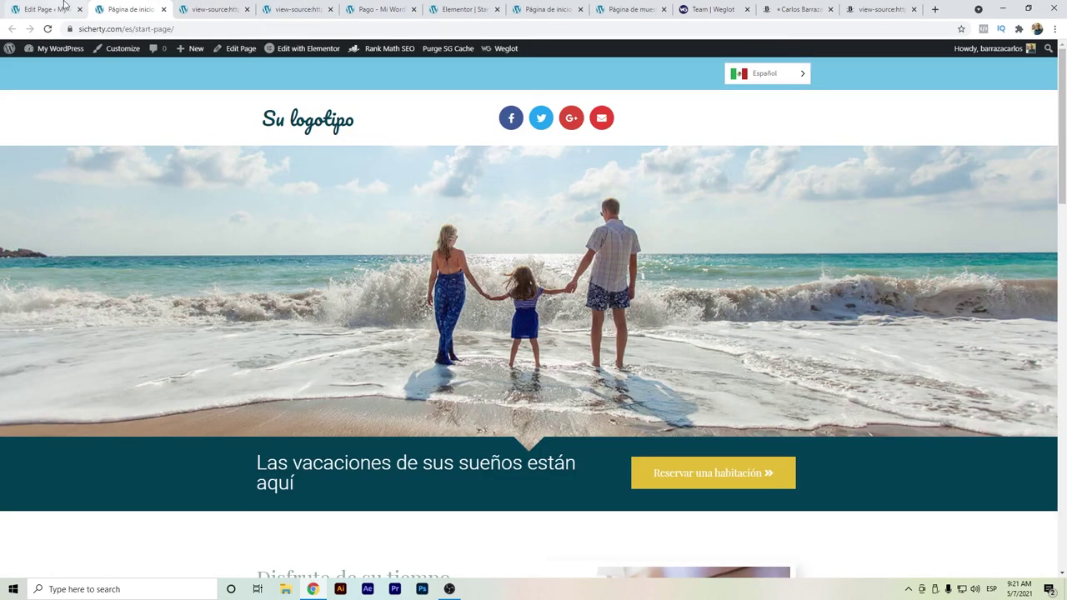